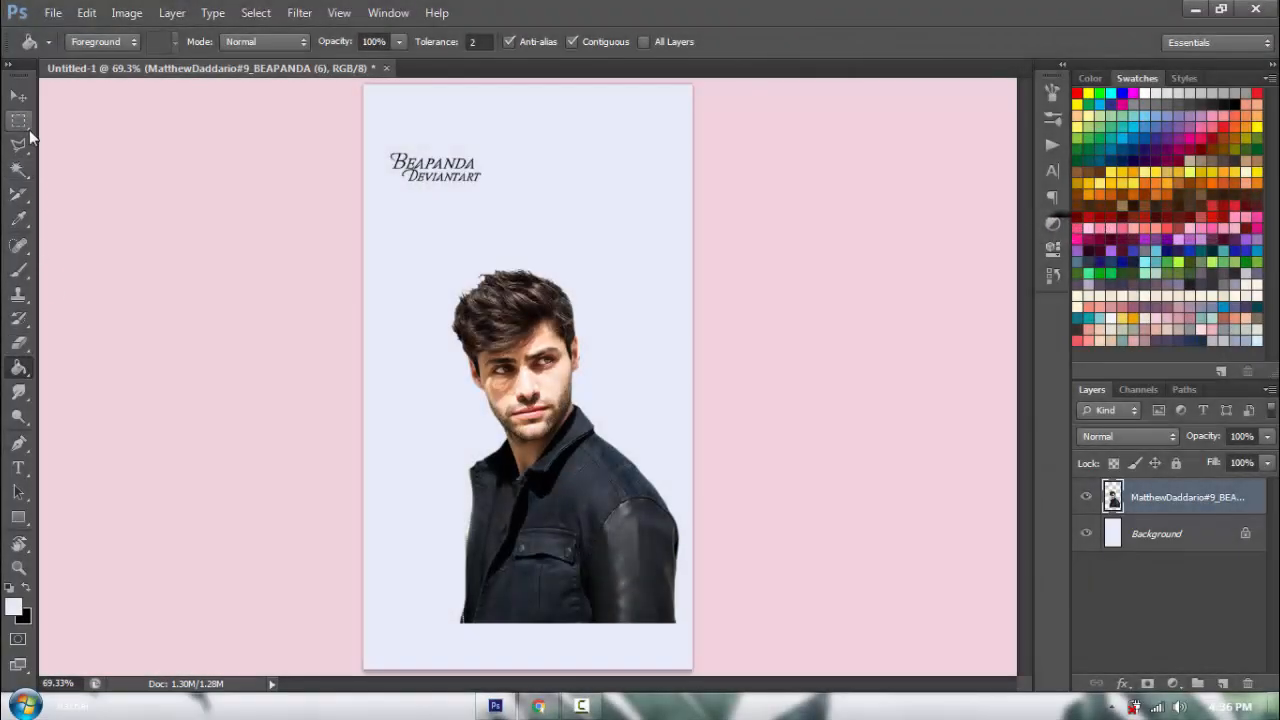
- Erase the watermark text above the portrait by deleting a rectangular selection around it, then clear the selection
left_click(29, 130)
left_click_drag(530, 117, 240, 243)
key("ctrl+z")
key("ctrl+y")
left_click_drag(494, 135, 374, 199)
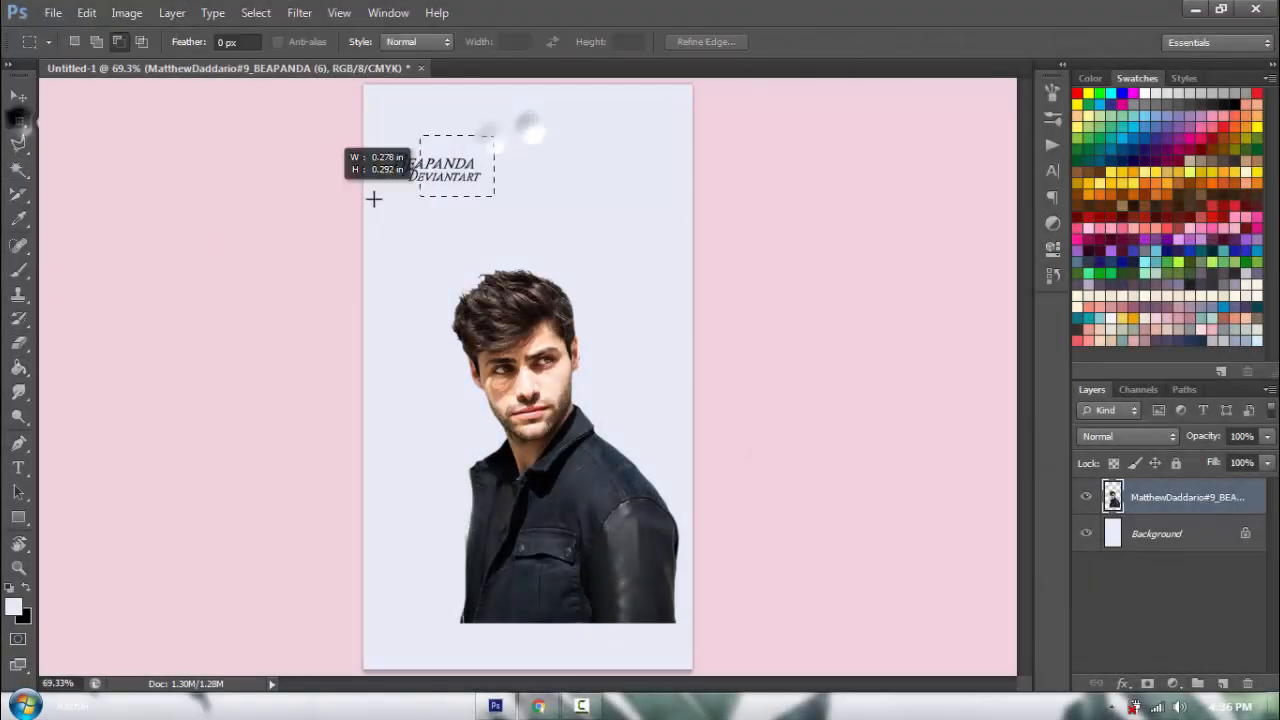
key("Delete")
key("ctrl+d")
- Move the portrait up and center it horizontally and vertically on the background
left_click(19, 96)
mouse_move(554, 367)
left_mouse_down()
mouse_move(534, 330)
mouse_move(547, 227)
left_mouse_up()
left_click(293, 43)
mouse_move(583, 262)
left_mouse_down()
mouse_move(543, 301)
mouse_move(557, 302)
left_mouse_up()
left_click(1151, 541, "ctrl")
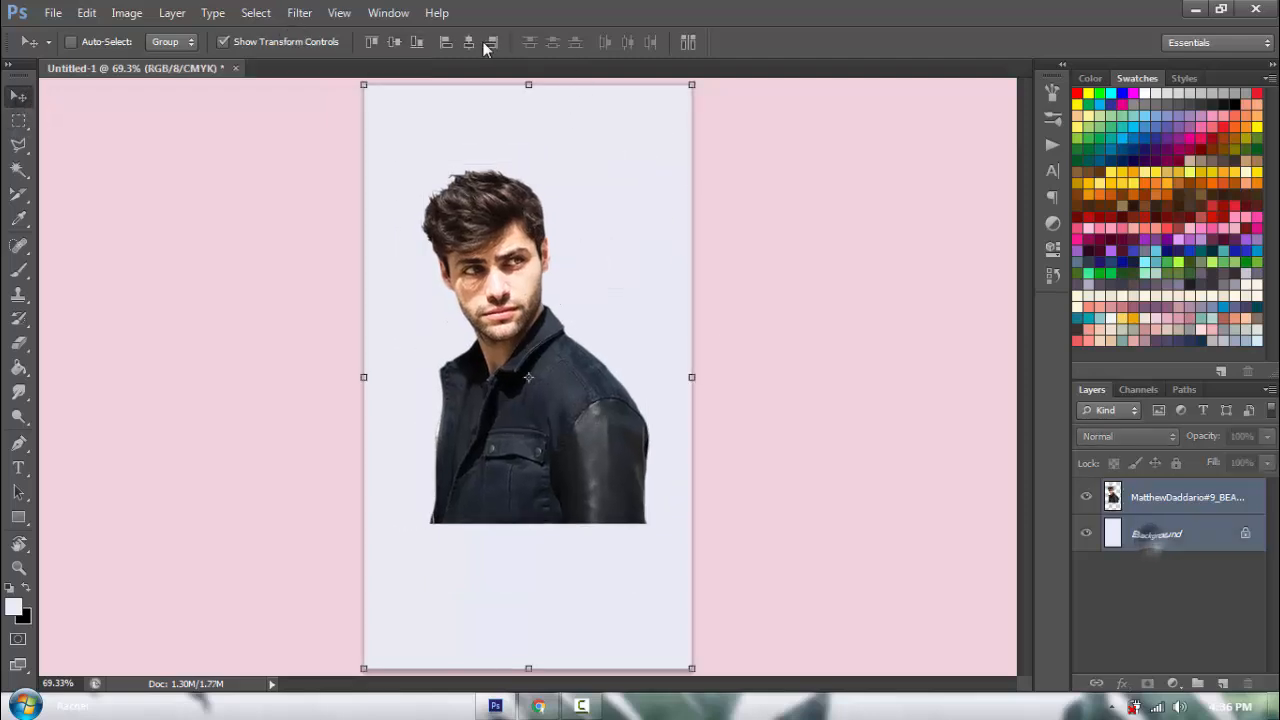
left_click(394, 42)
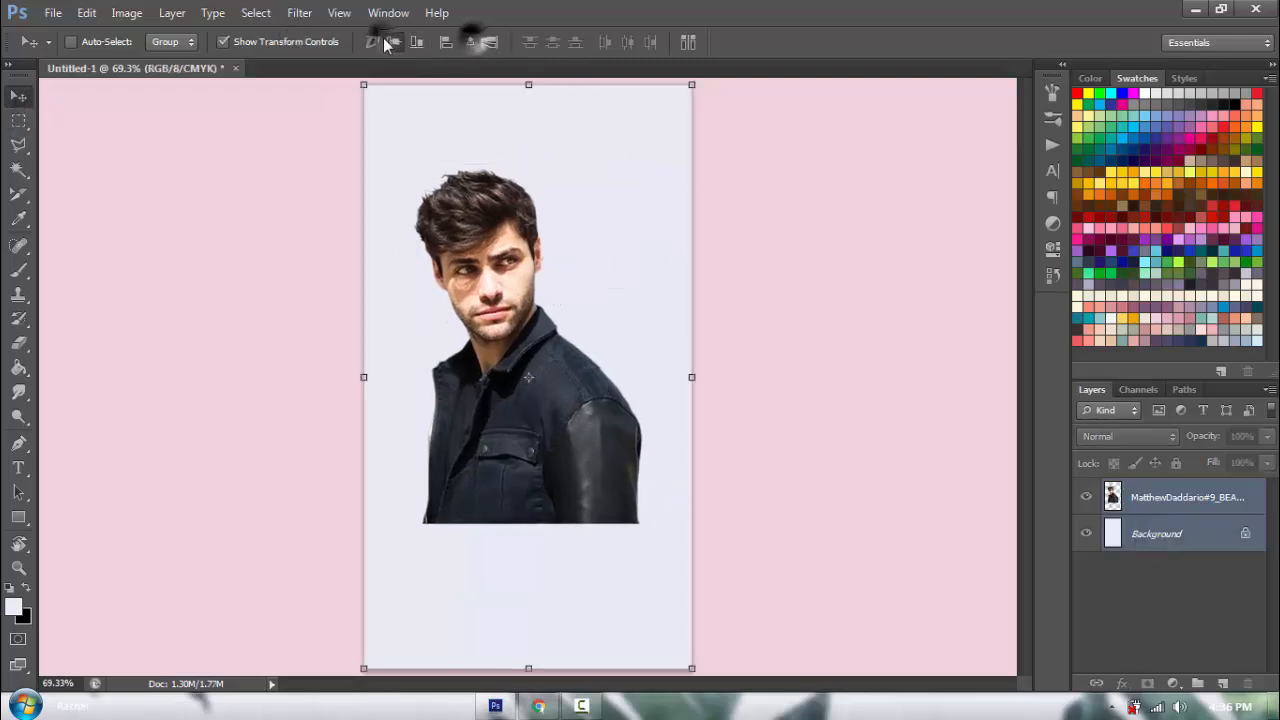
- Hide the portrait layer and draw a square of about 336 px with the Rectangle tool just above the background layer
left_click(1086, 497)
left_click(1177, 514)
left_click(1172, 531)
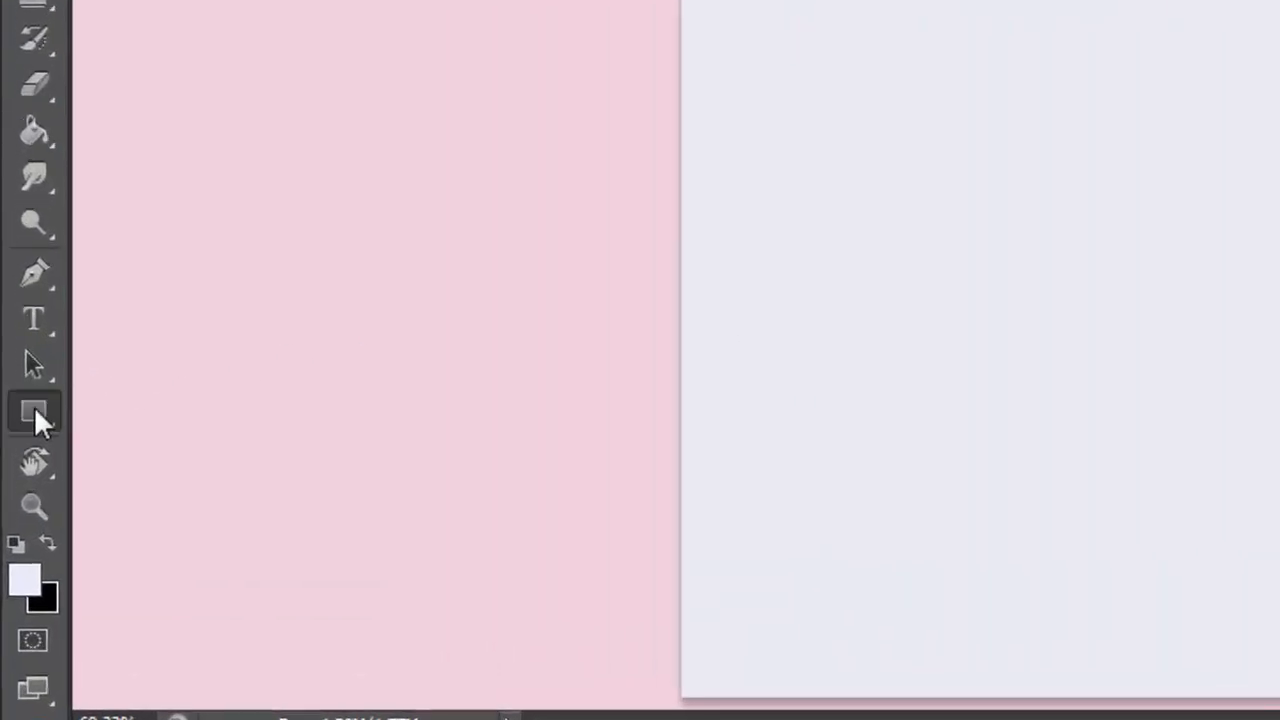
left_click(18, 494)
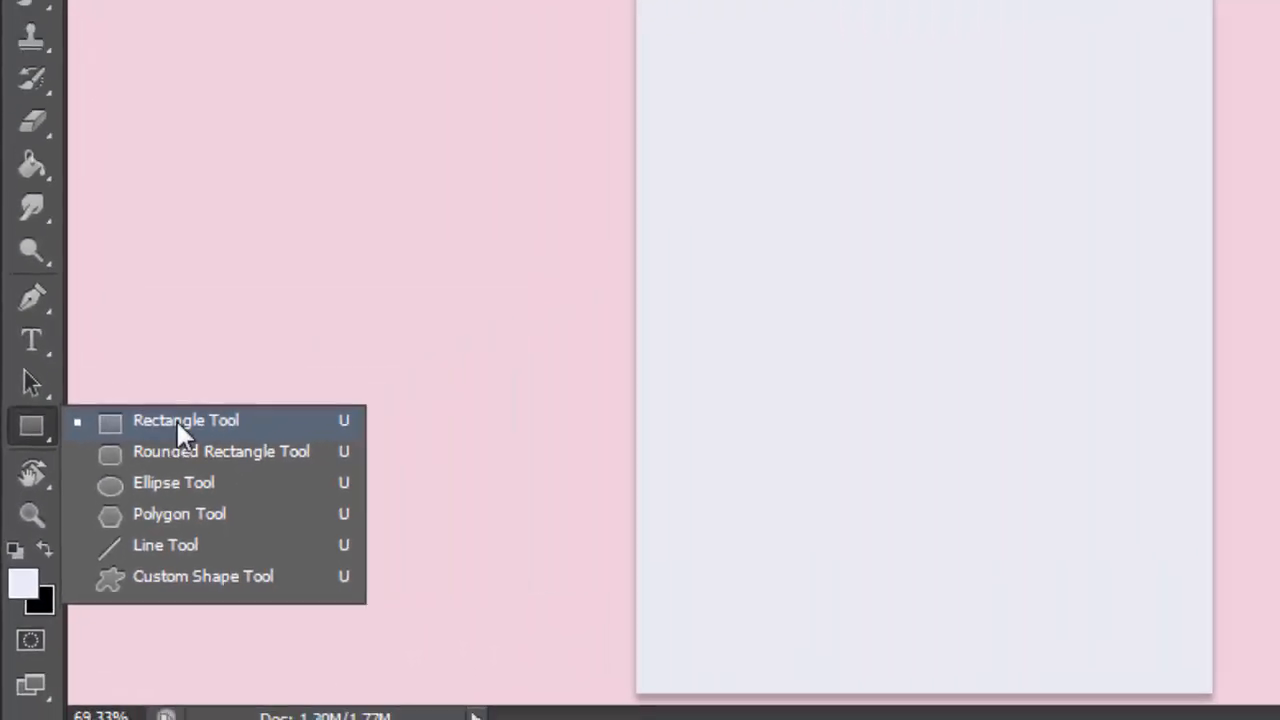
left_click(297, 322)
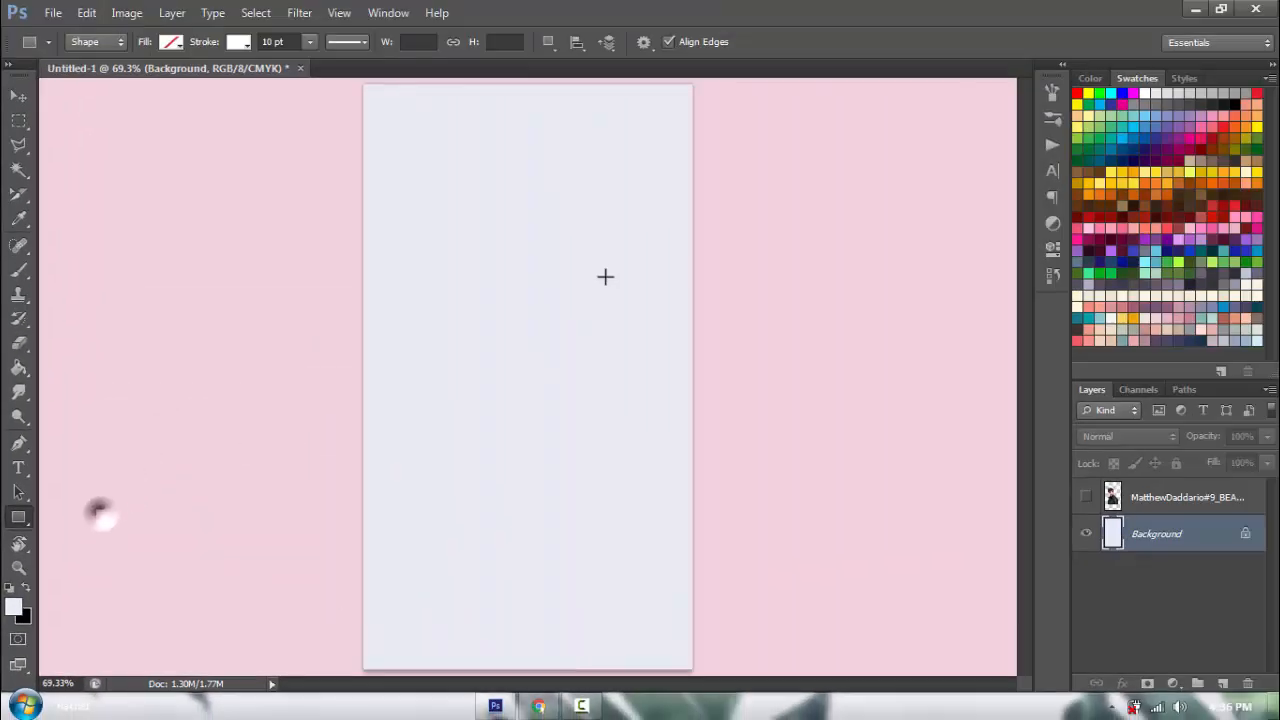
left_click_drag(634, 242, 415, 461)
key("shift")
left_click(462, 199)
left_click(612, 286)
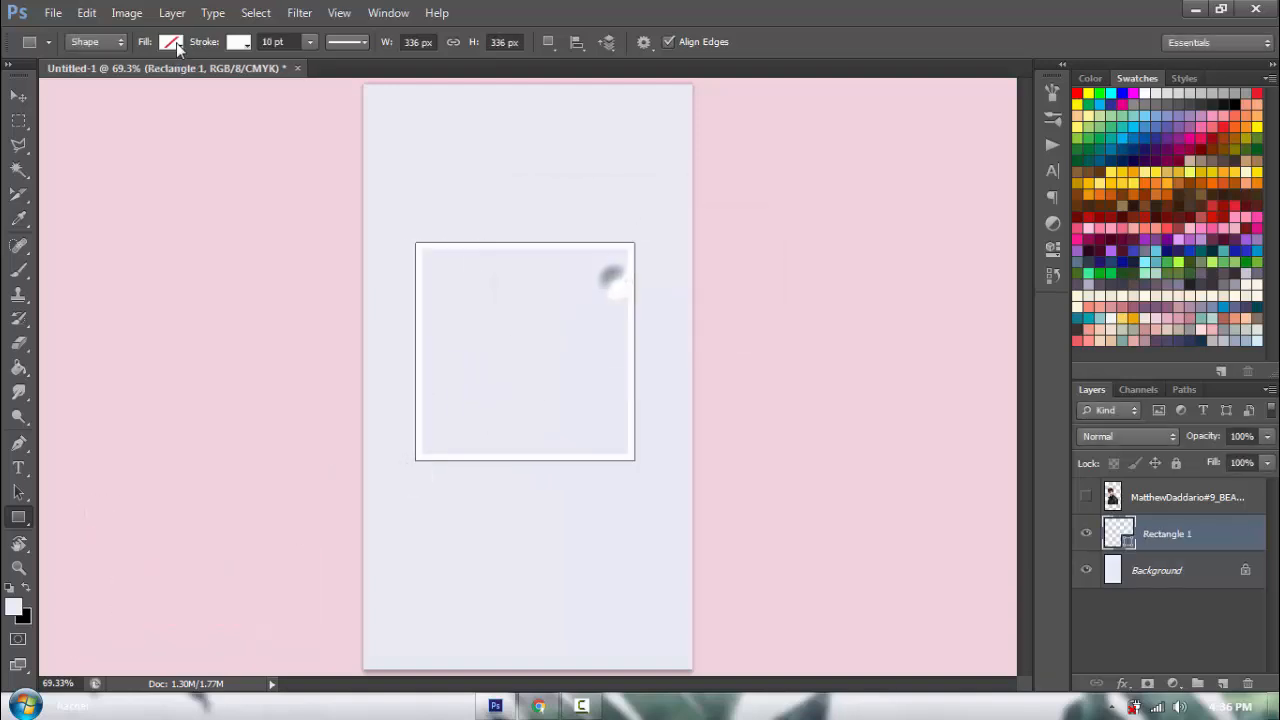
- Give the square a white fill with no stroke, and center it on the background
left_click(172, 42)
left_click(148, 150)
left_click(232, 48)
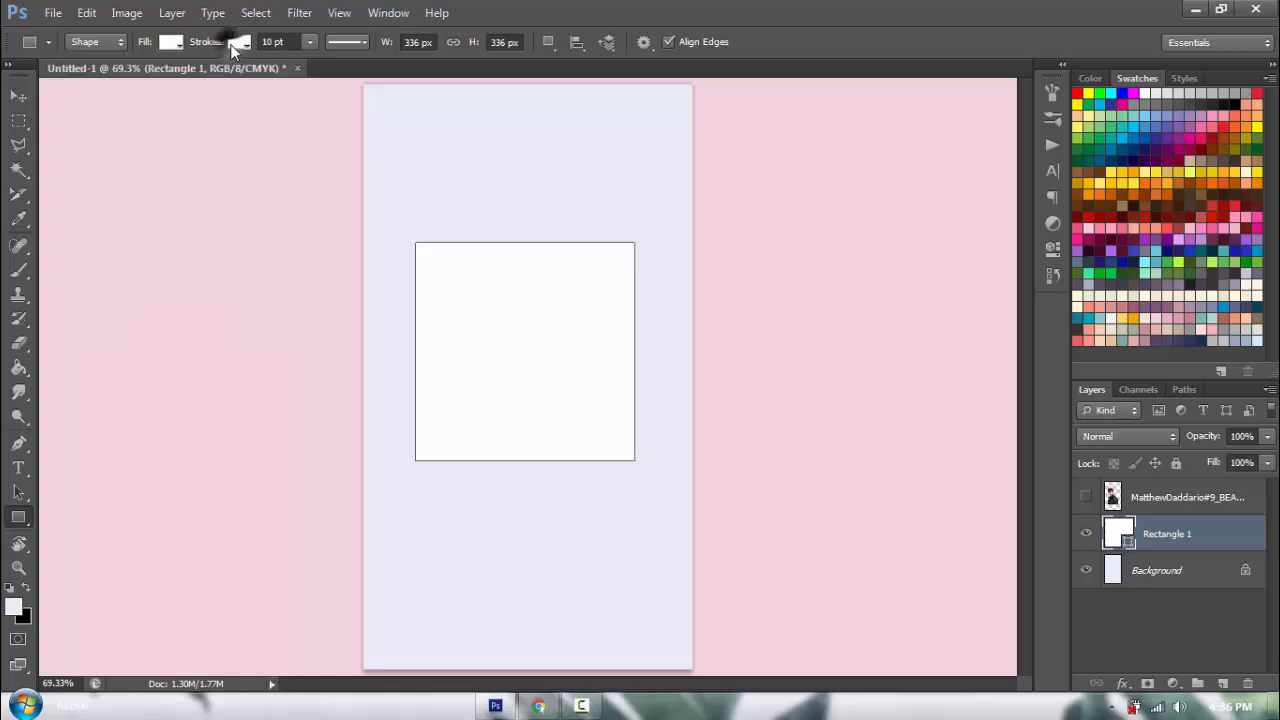
left_click(233, 46)
left_click(165, 84)
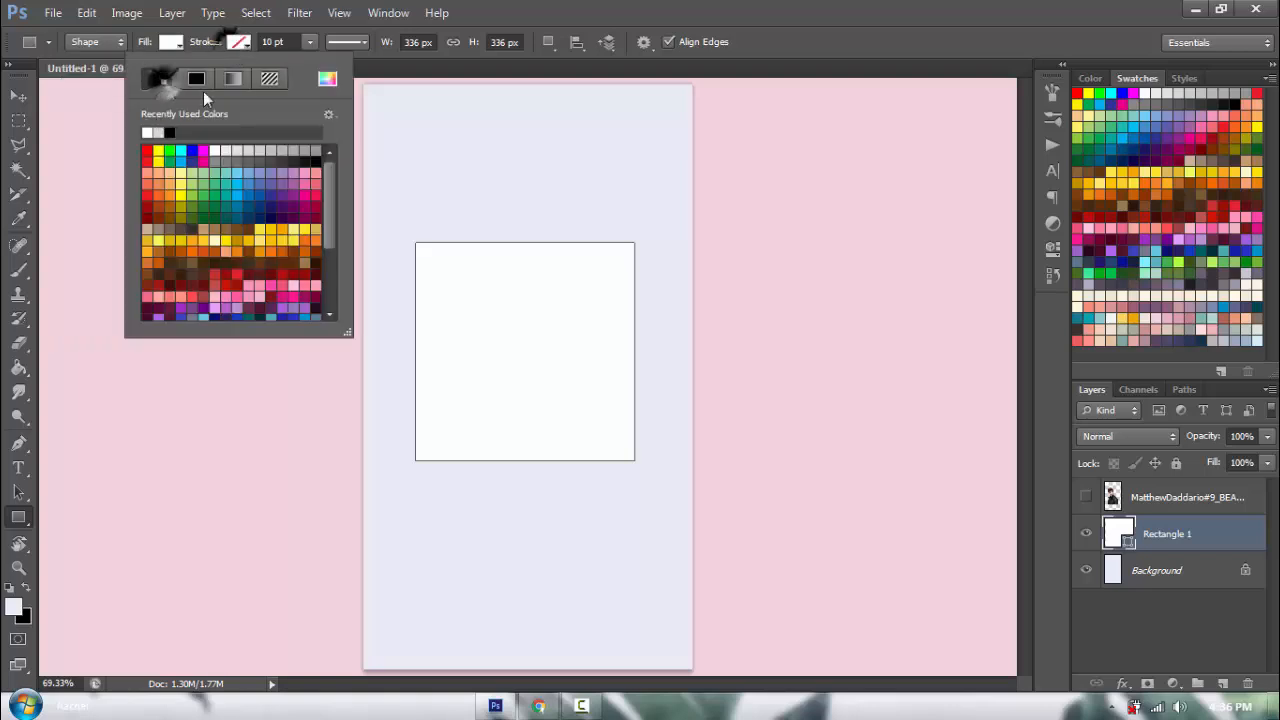
left_click(239, 45)
left_click(18, 97)
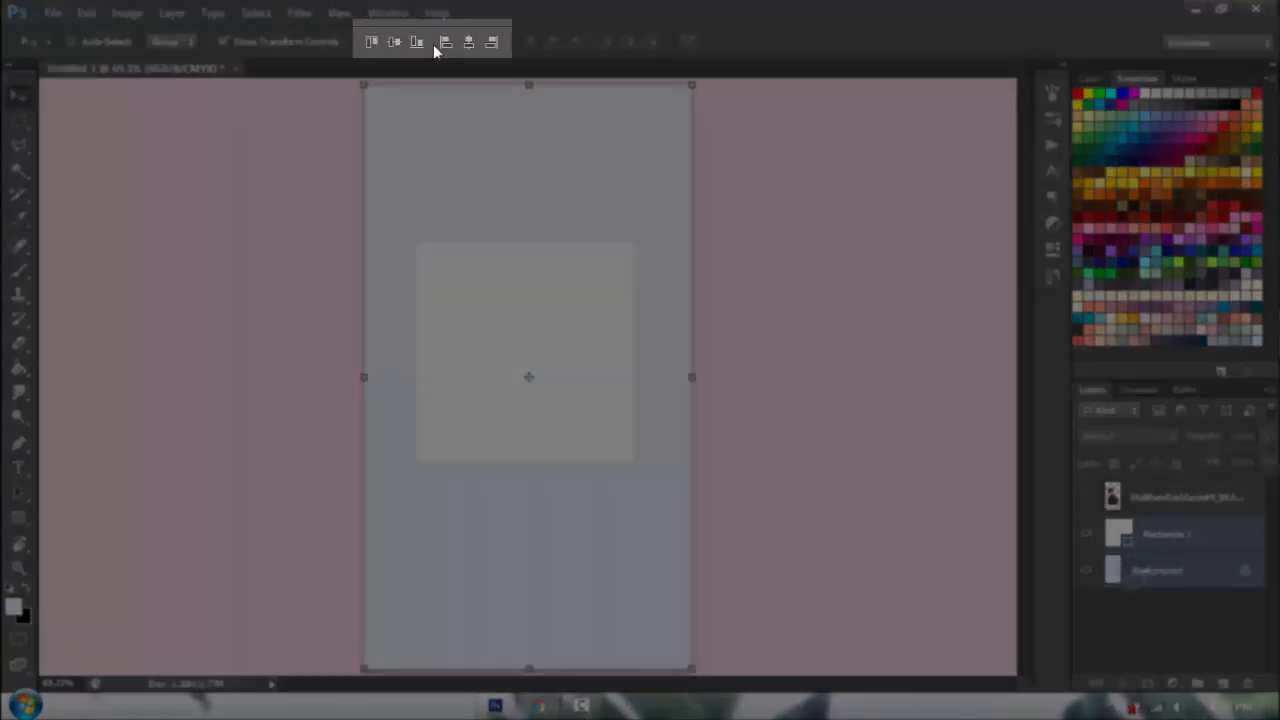
left_click(394, 42)
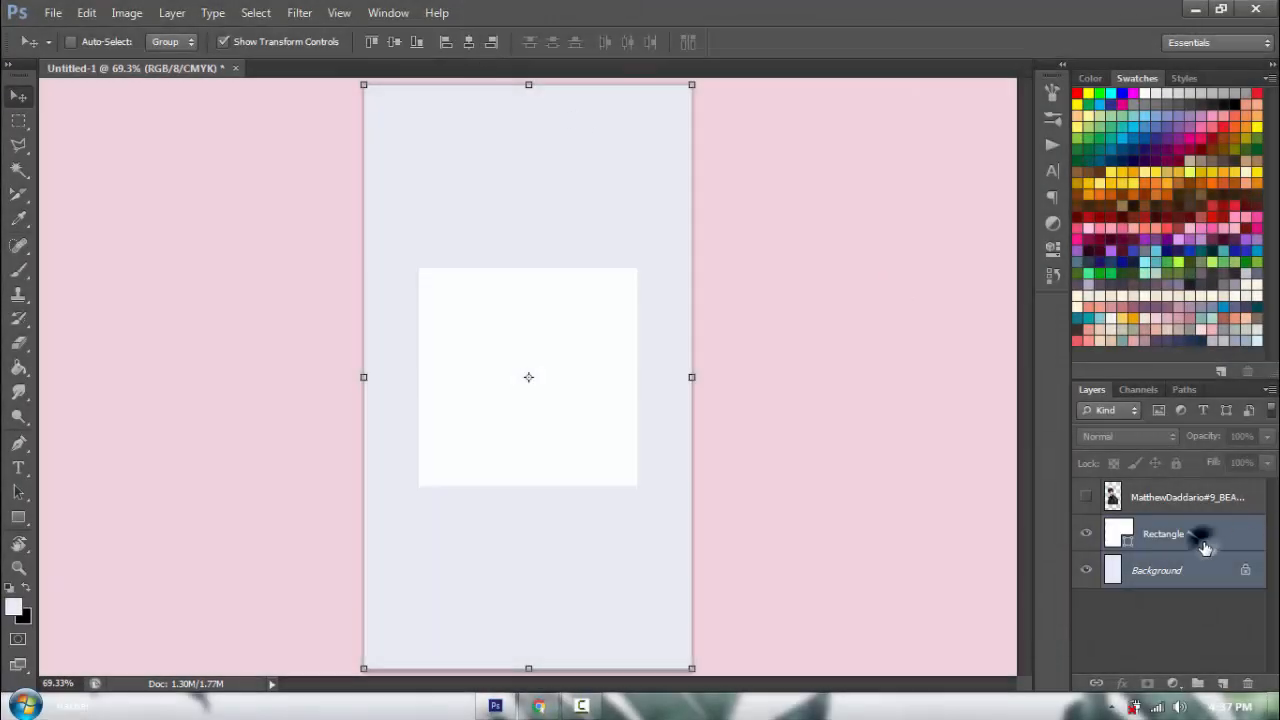
- Duplicate the white square and recolor the copy gray (#aeaeae)
left_click(1202, 547)
key("ctrl+j")
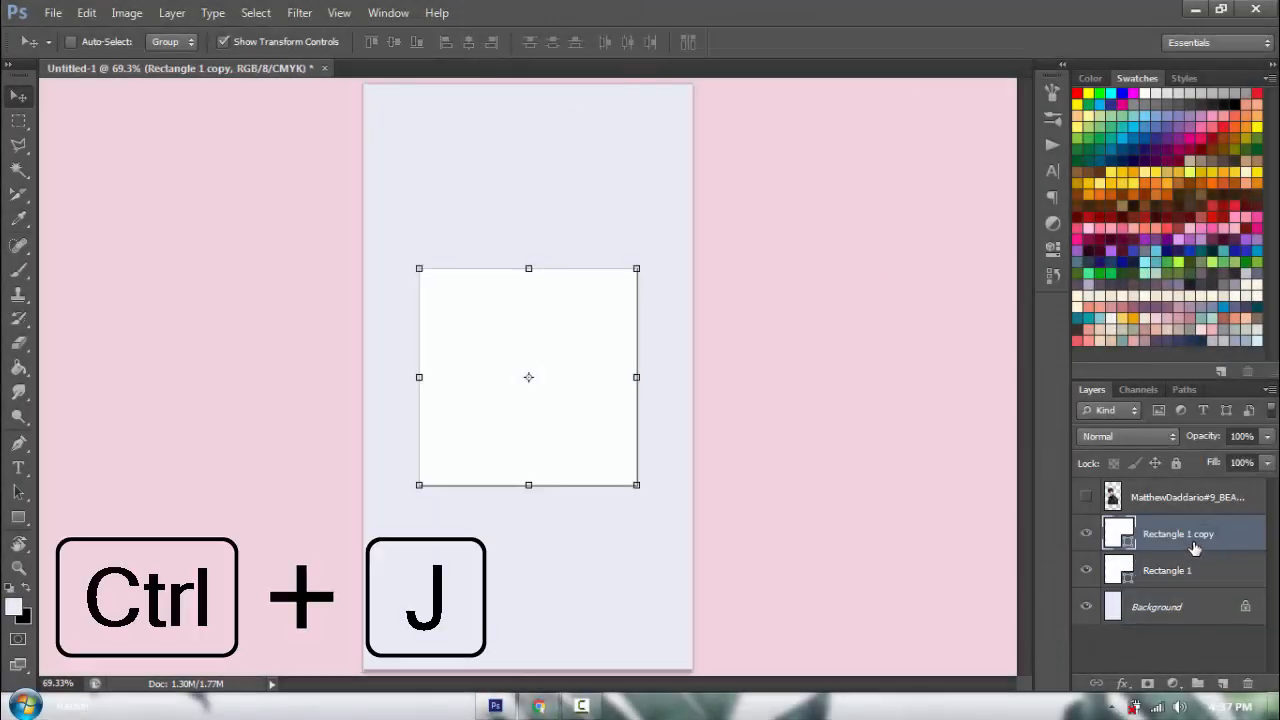
double_click(1116, 530)
left_click_drag(693, 166, 620, 225)
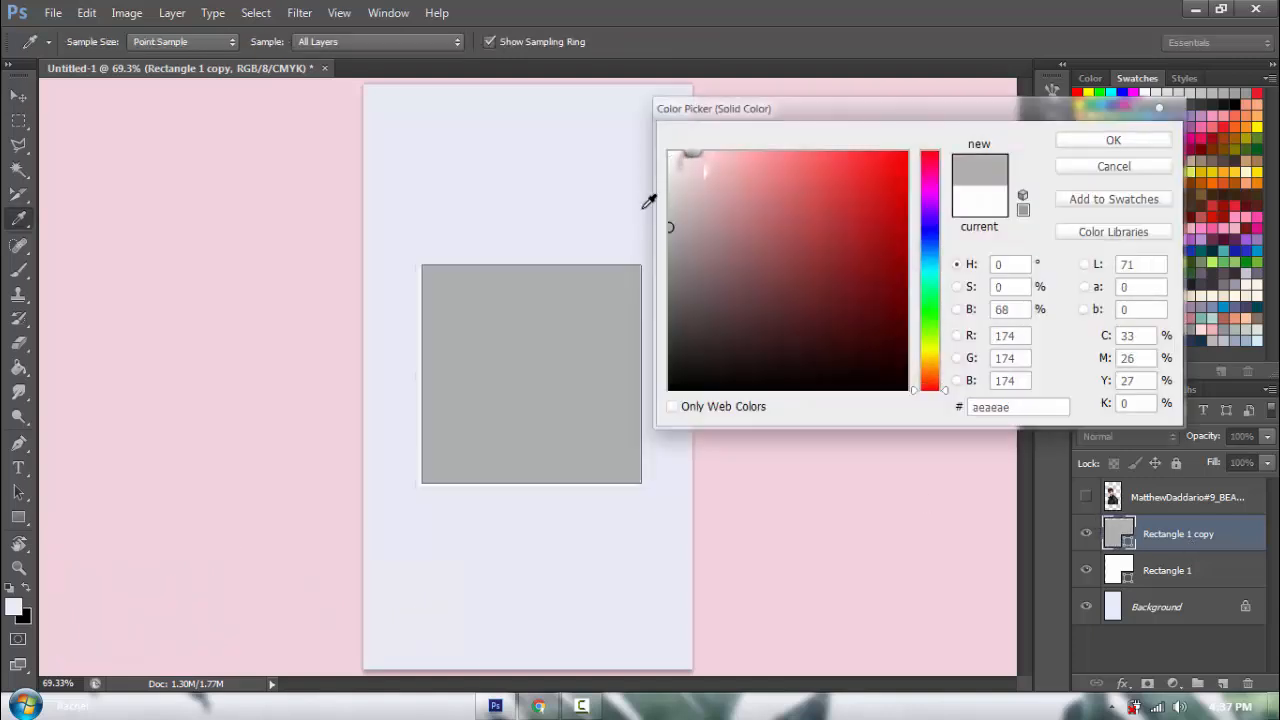
left_click(1110, 140)
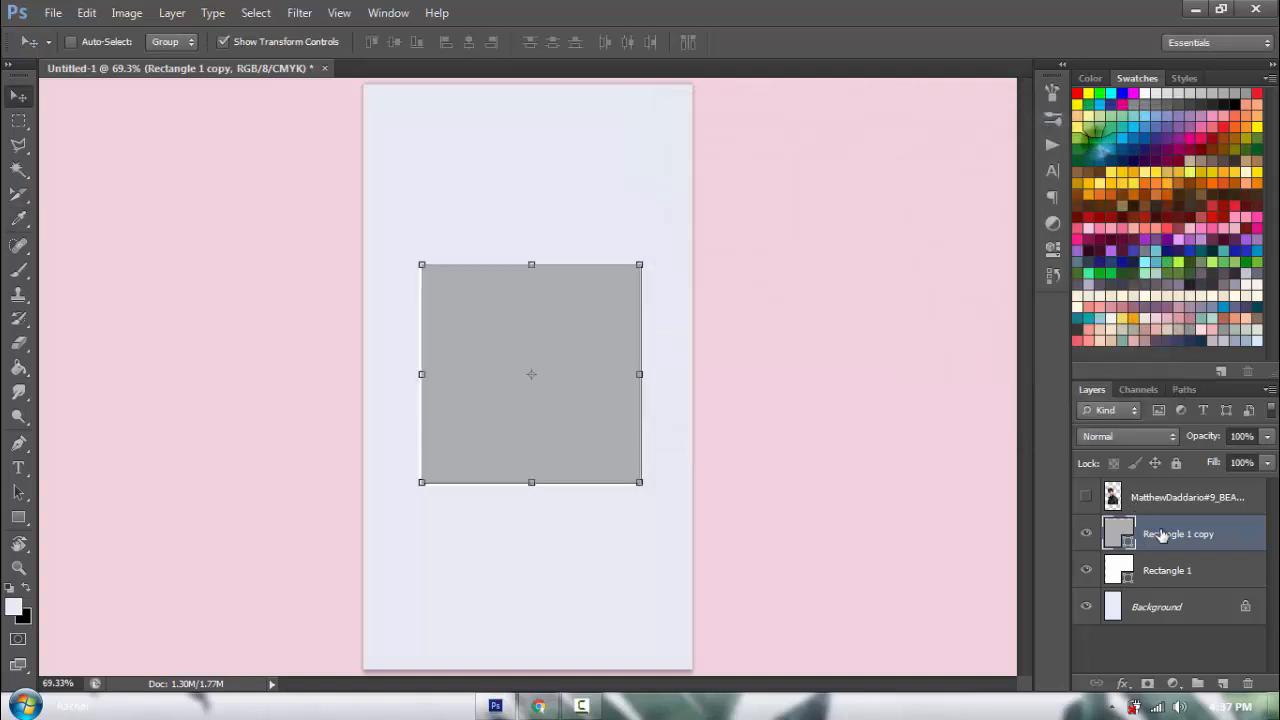
- Place the gray square's layer beneath the white square and offset it up and to the right
left_click_drag(1120, 533, 1150, 572)
key("Up")
key("Up")
key("Up")
key("Up")
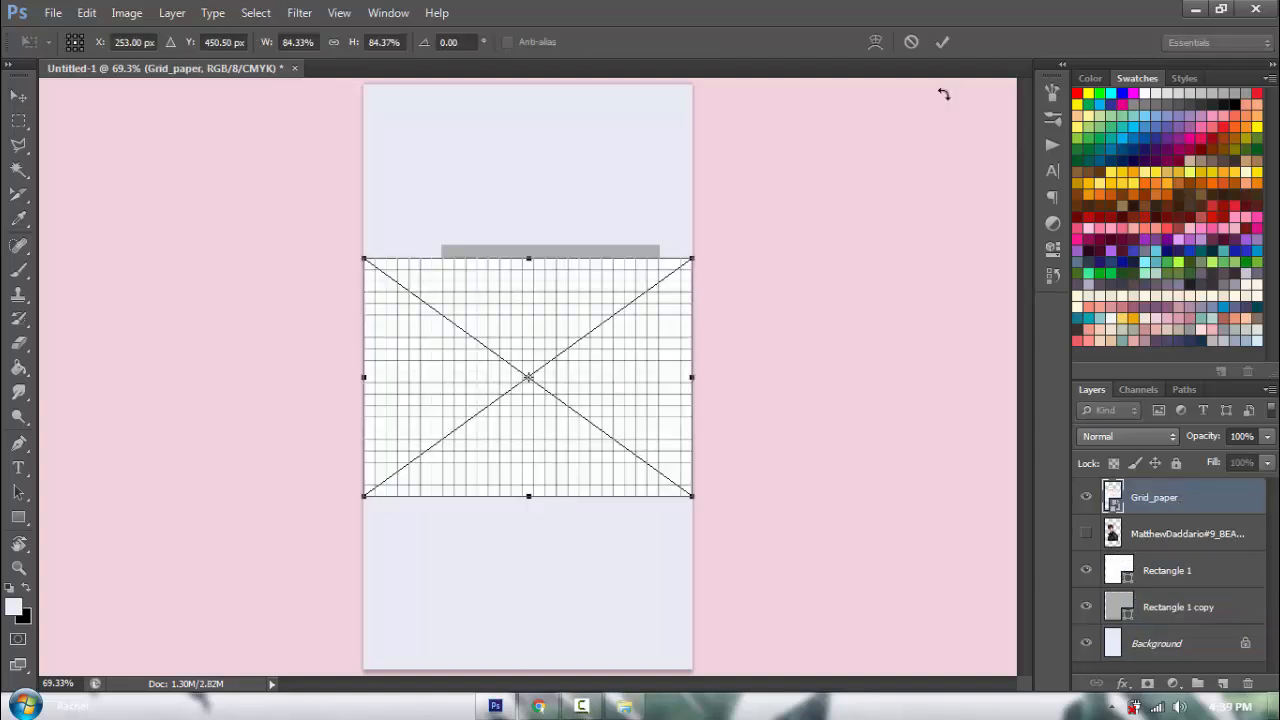
- Move the placed Grid_paper image up over the squares and clip its layer to the gray square
left_click_drag(671, 333, 660, 302)
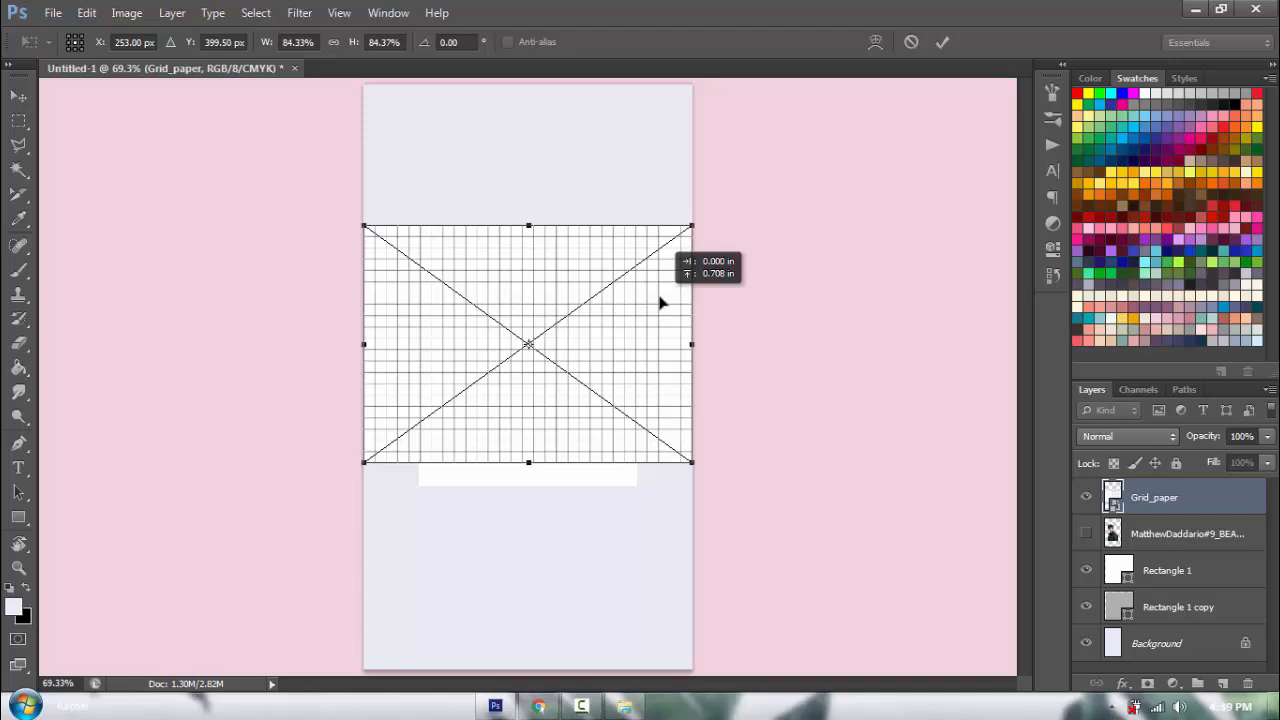
left_click(942, 43)
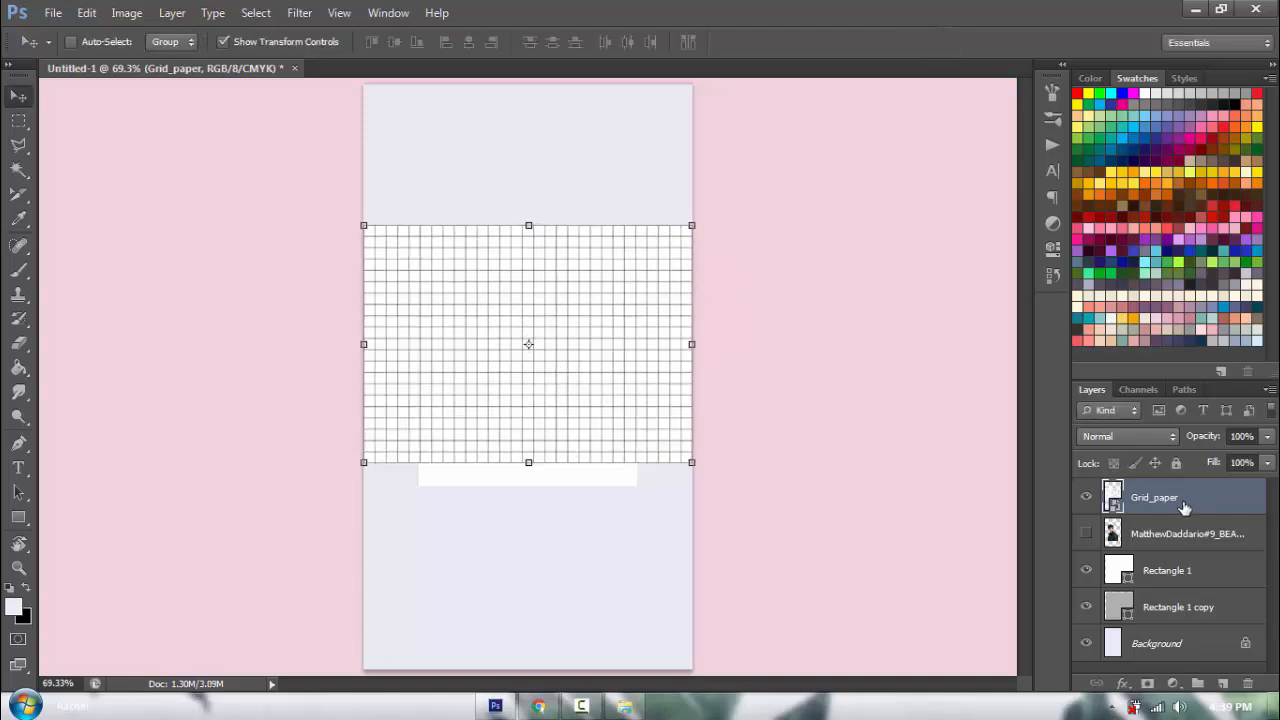
left_click_drag(1184, 507, 1170, 583)
right_click(1169, 574)
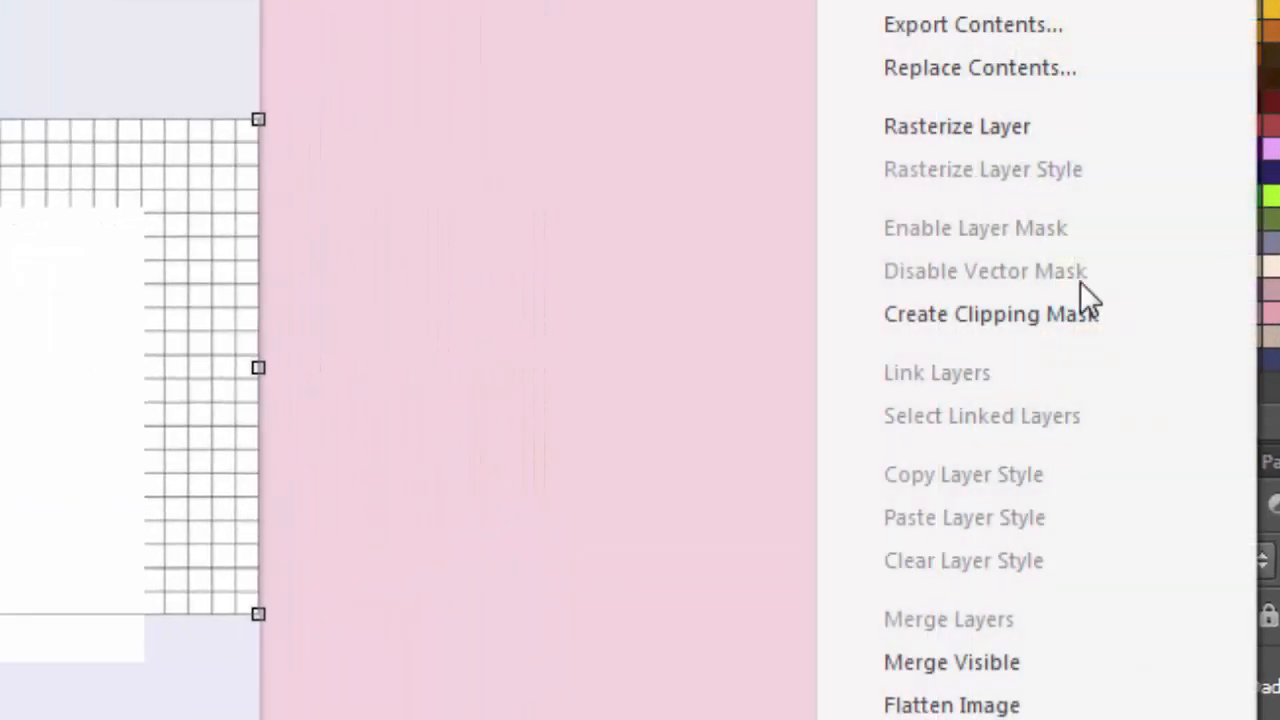
left_click(1027, 314)
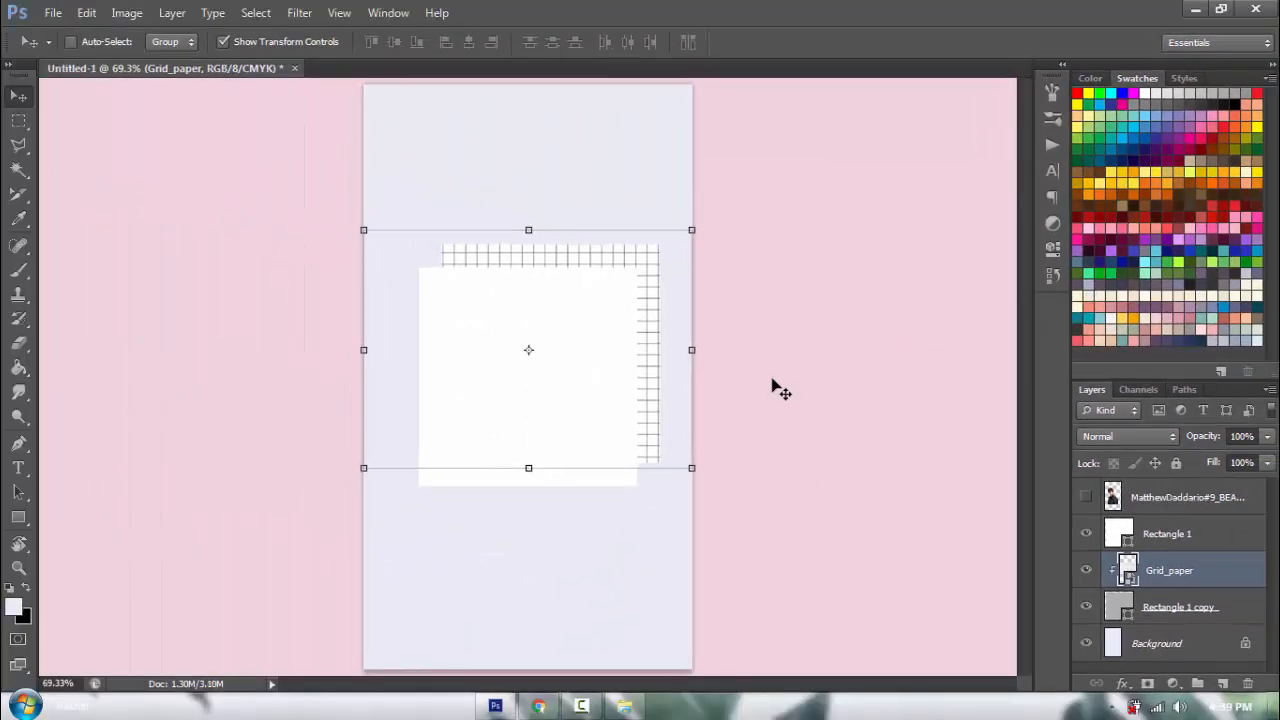
- Add a new layer above the grid paper and fill it with periwinkle blue
left_click(1224, 684)
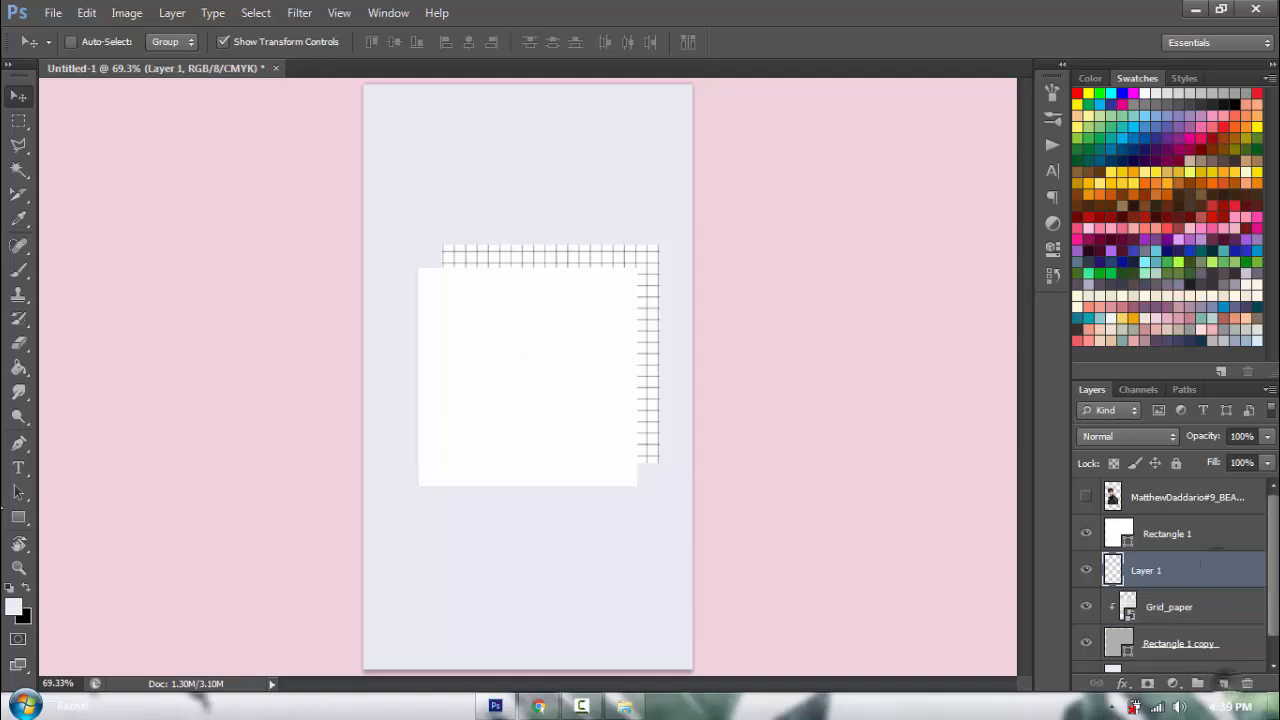
left_click(22, 369)
left_click(652, 272)
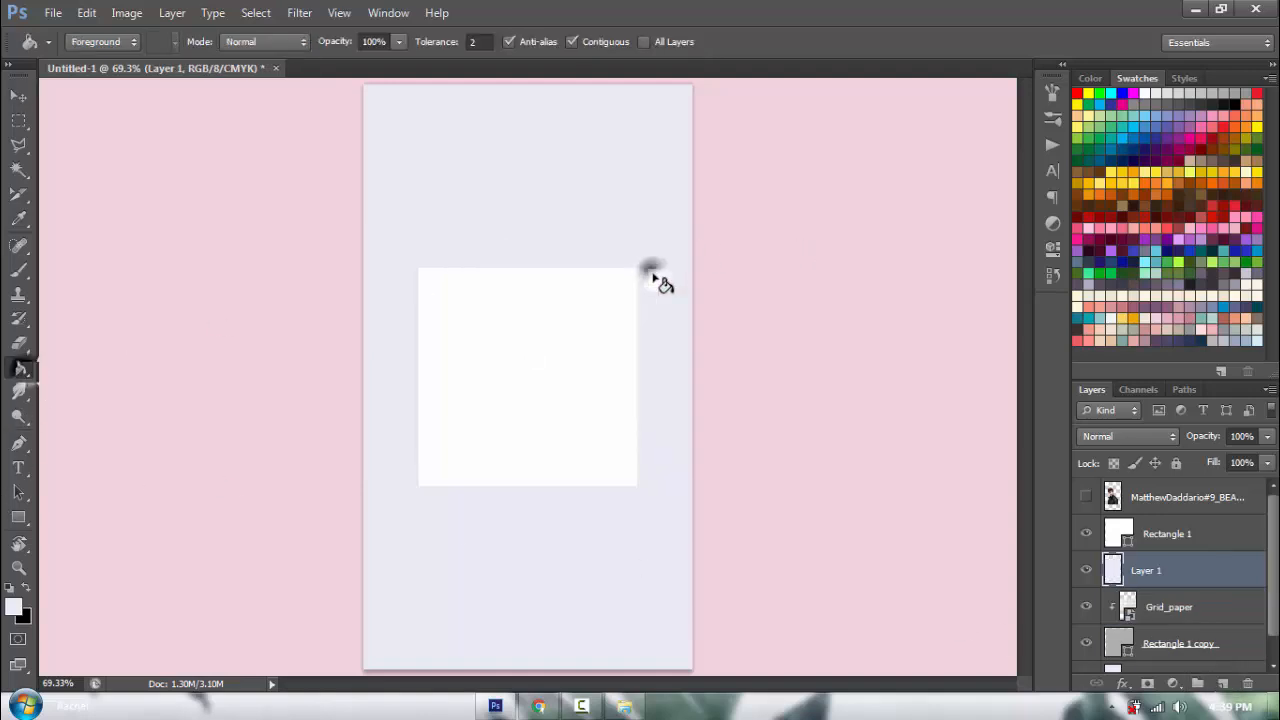
left_click(14, 606)
left_click_drag(715, 210, 745, 174)
left_click(1114, 141)
left_click(608, 240)
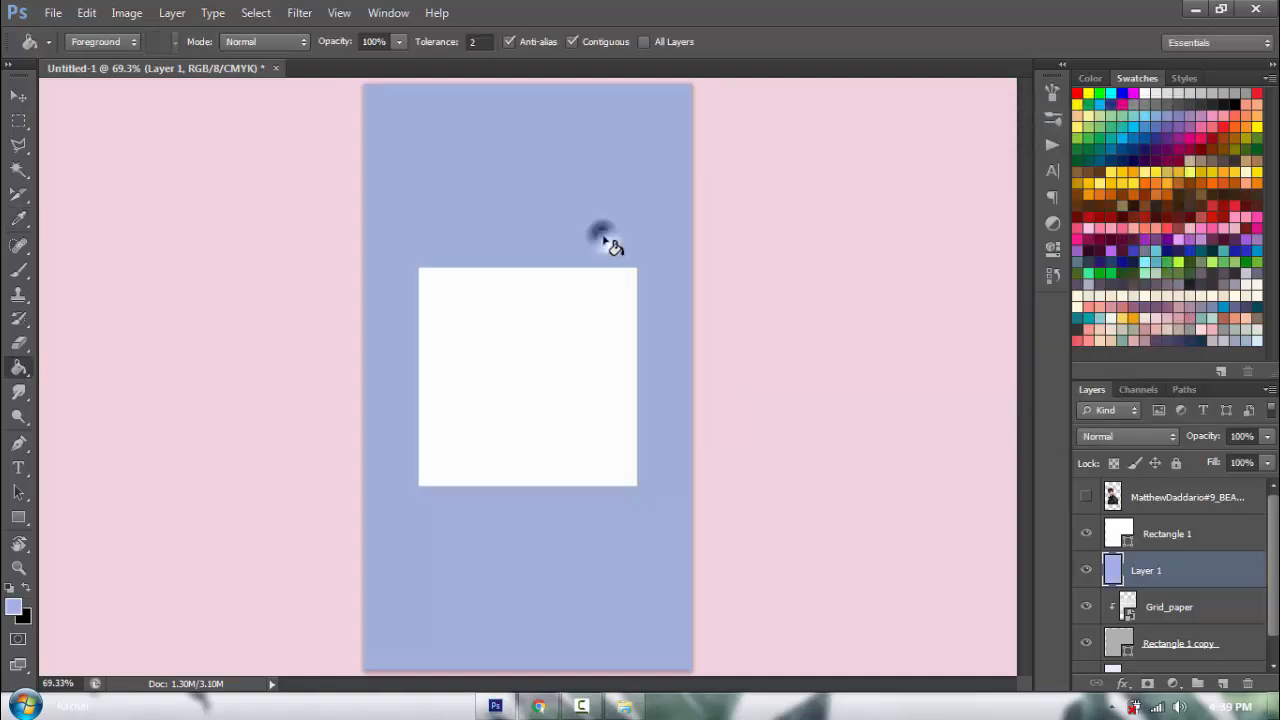
- Clip the blue layer to the gray square and set its blend mode to Multiply
right_click(1158, 583)
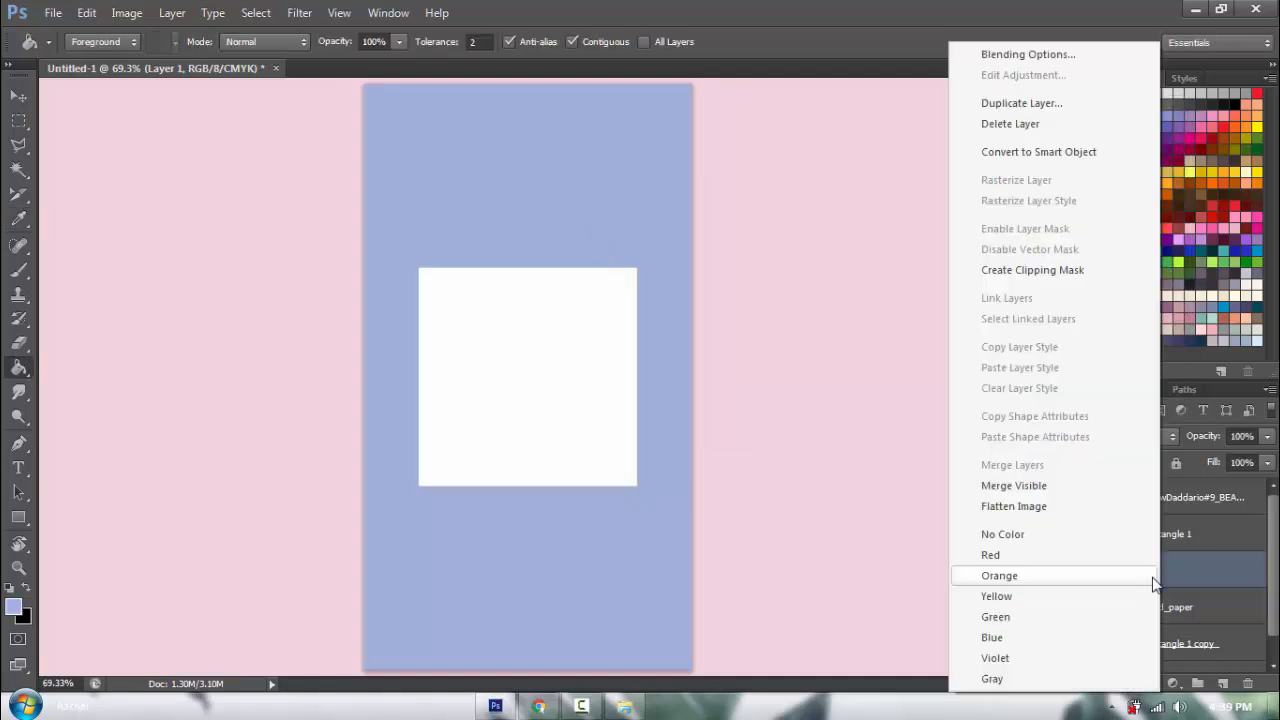
left_click(1040, 272)
left_click(1136, 437)
left_click(1095, 66)
key("Down")
key("Down")
key("Down")
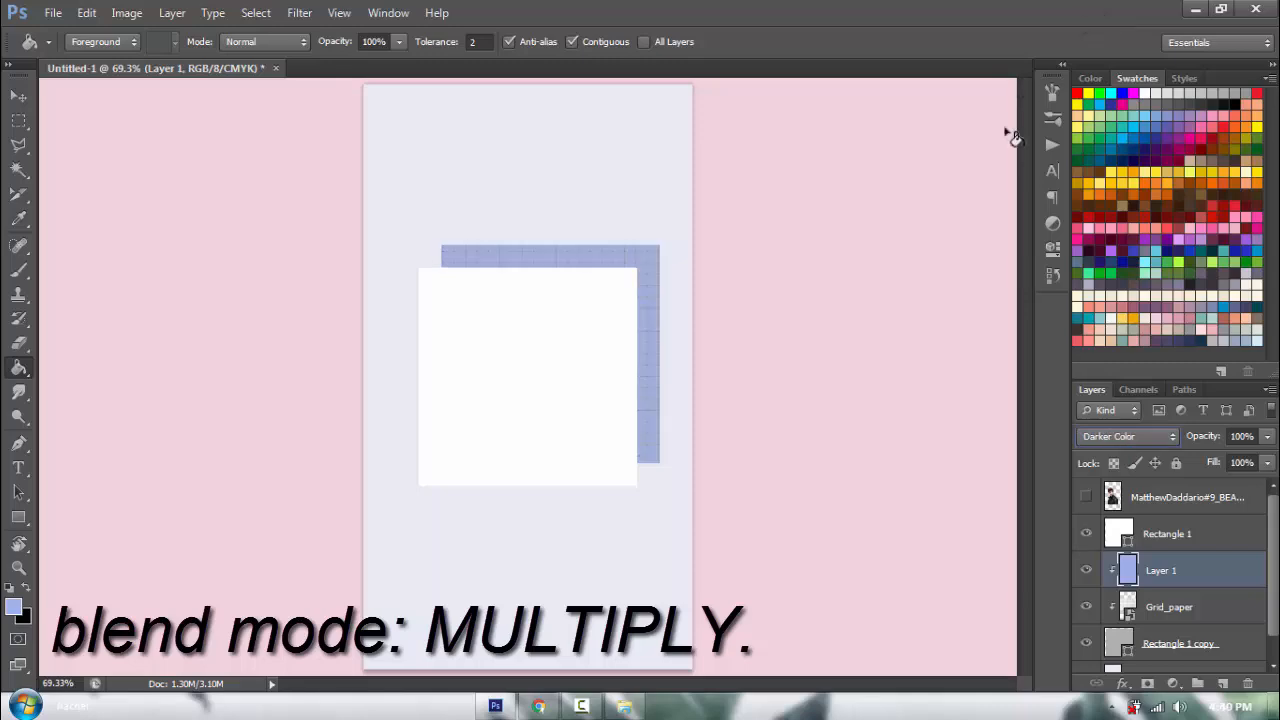
left_click(1124, 438)
left_click(1102, 138)
left_click(1130, 442)
left_click(1107, 352)
left_click(1148, 441)
left_click(1101, 68)
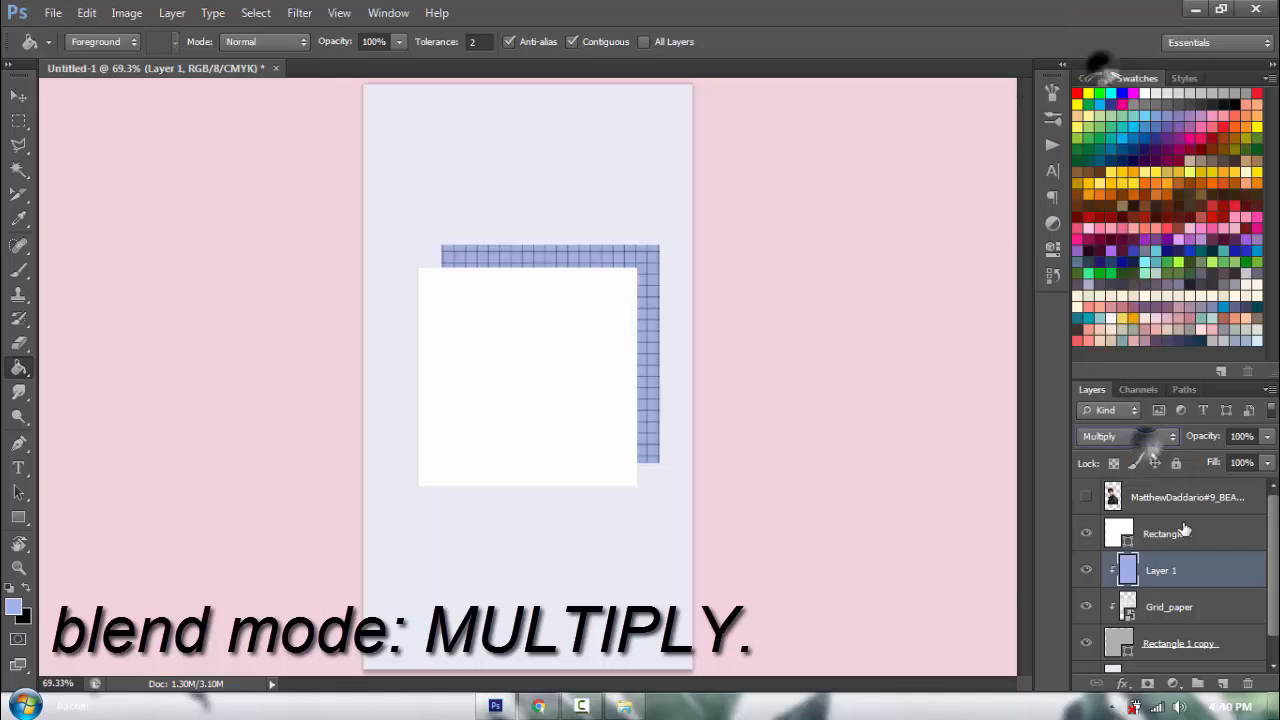
- Lighten the blue overlay layer with a Hue/Saturation adjustment
key("ctrl+u")
left_click_drag(1007, 365, 1044, 417)
left_click(1212, 237)
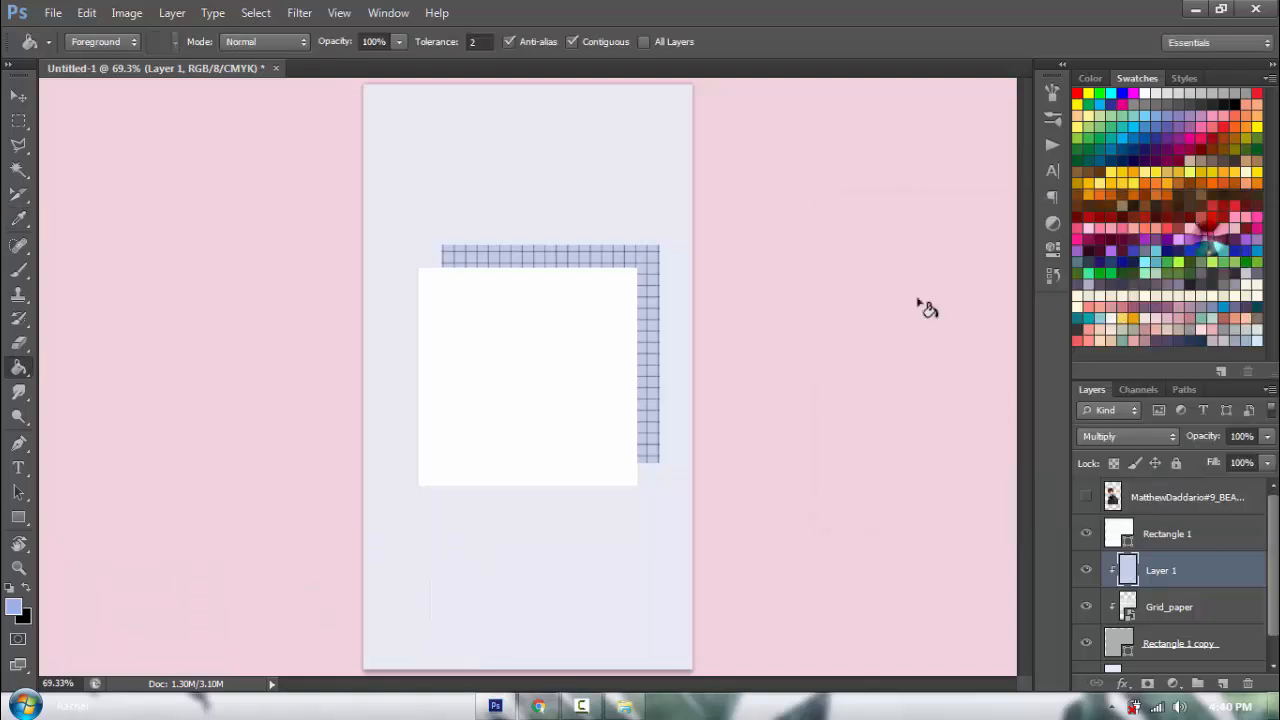
- Scale up the Grid_paper layer proportionally to enlarge its grid cells
left_click(1192, 605)
key("ctrl+t")
left_click(332, 43)
left_click_drag(354, 43, 375, 70)
left_click(949, 42)
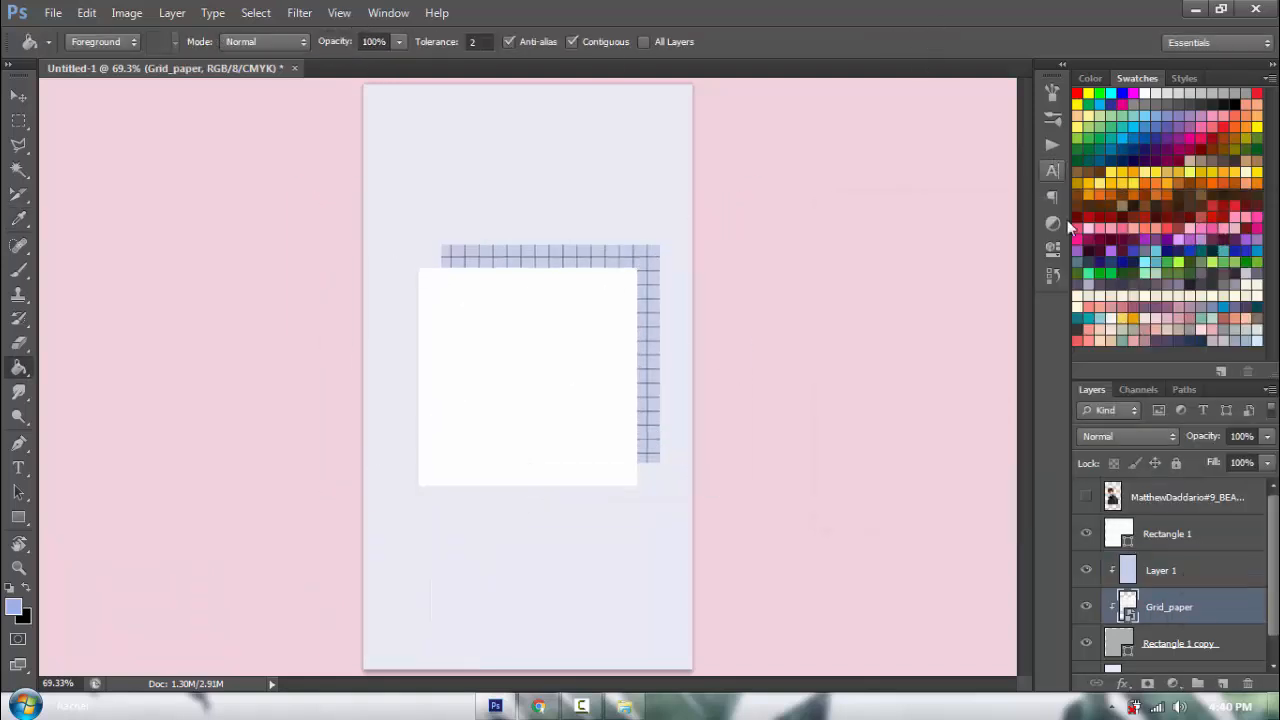
- Merge the blue overlay, Grid_paper and gray square layers into one layer
left_click(1201, 578)
left_click(1232, 651, "shift")
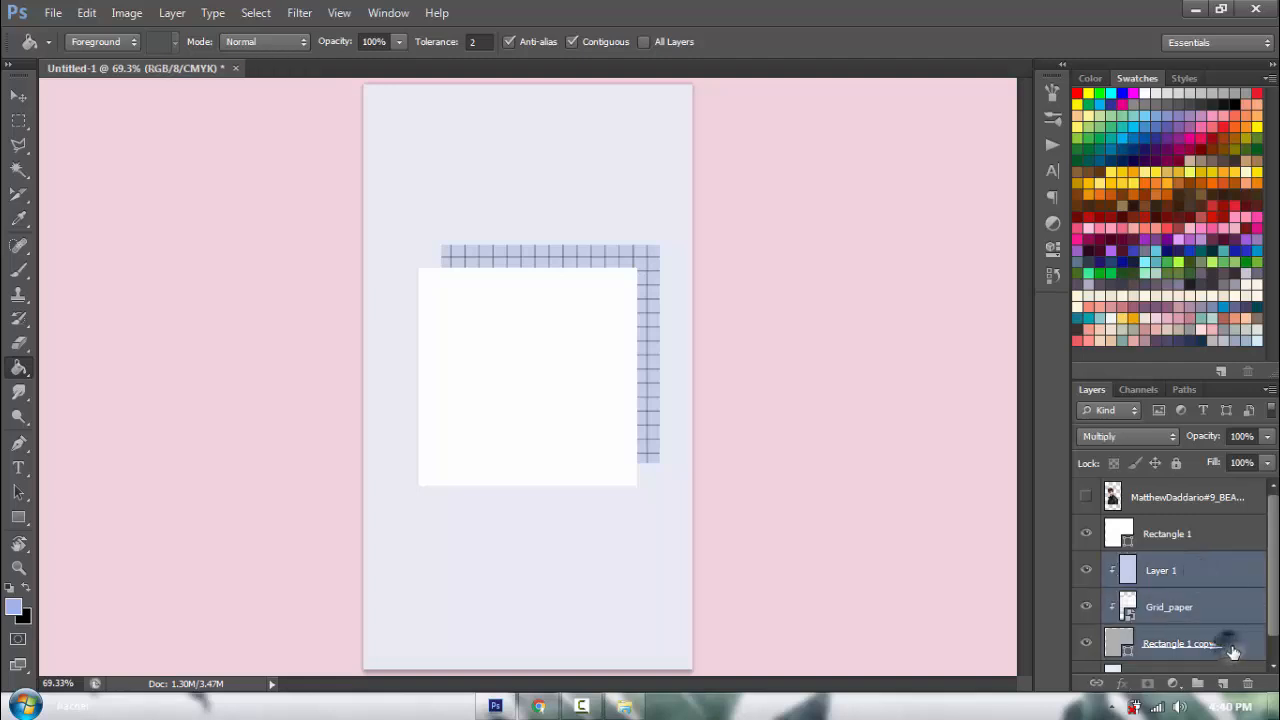
right_click(1231, 650)
left_click(1111, 466)
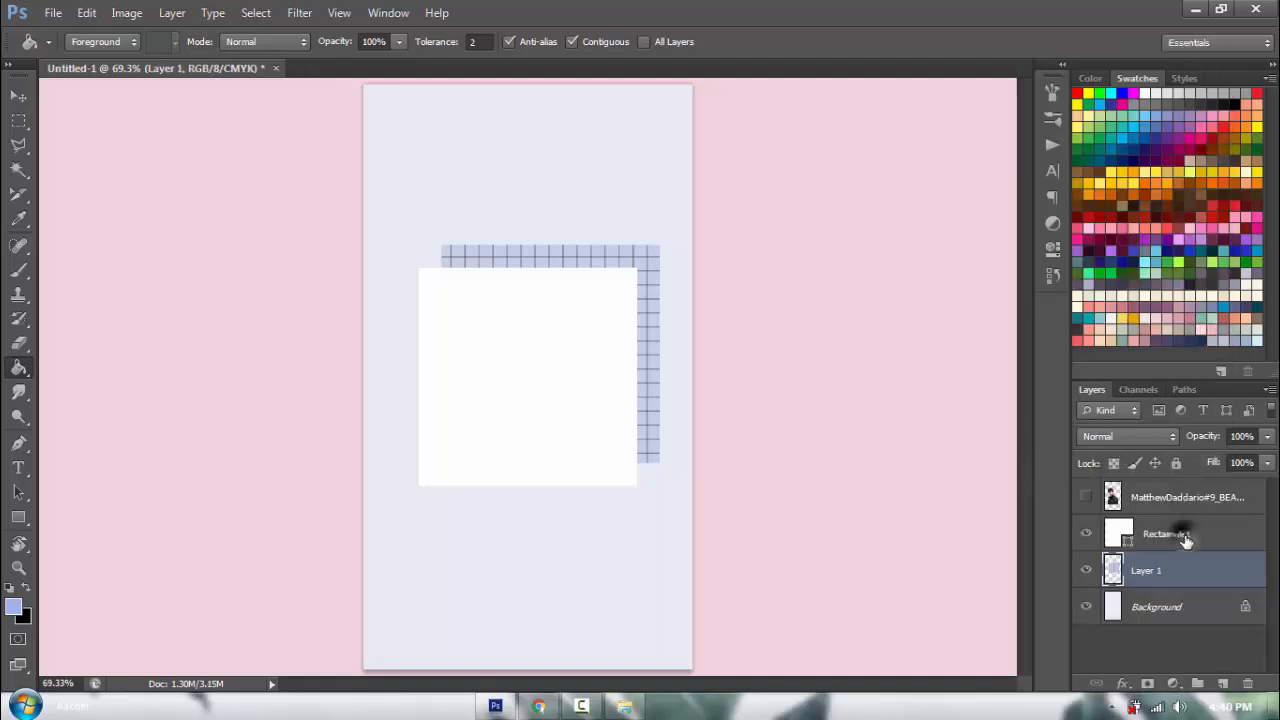
- Show the portrait layer and scale the portrait down so its base rests on the white square's lower edge
left_click(1183, 537)
left_click(1160, 497)
left_click(1087, 497)
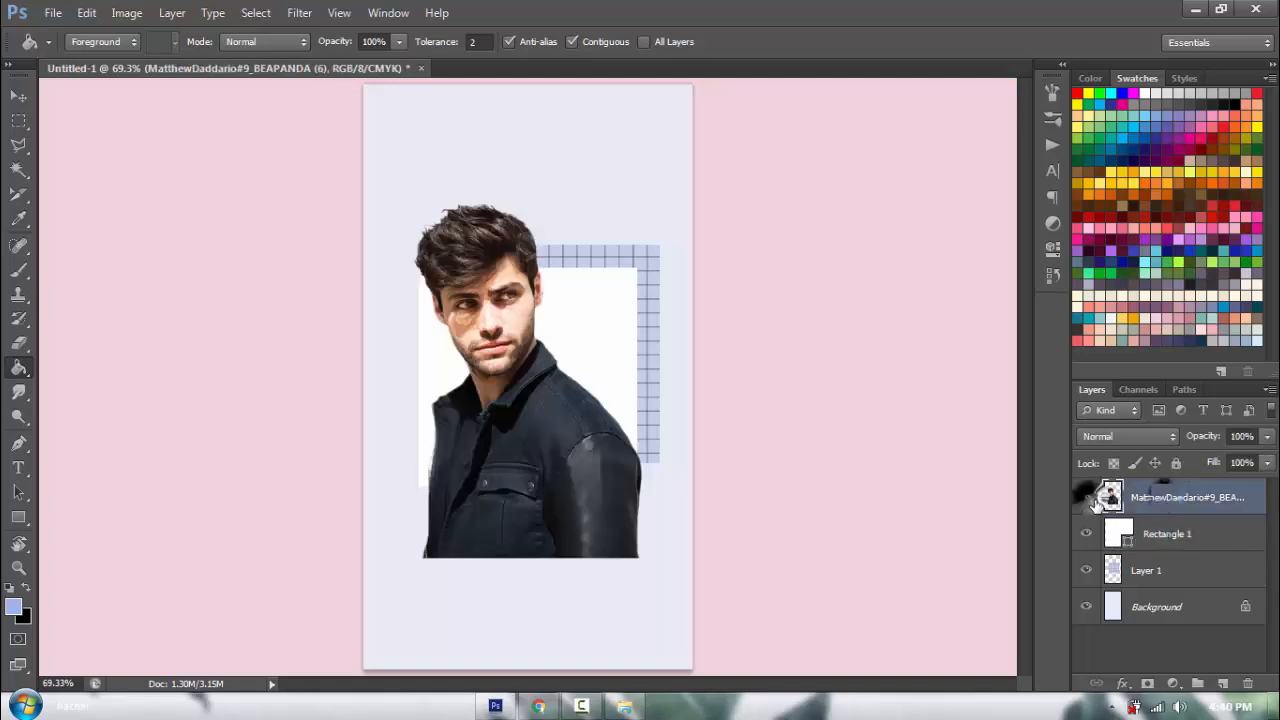
key("ctrl+t")
left_click_drag(641, 558, 584, 471)
left_click_drag(475, 279, 504, 294)
key("Return")
- Shrink the portrait slightly more, keeping its base on the white square's lower edge
left_click(19, 568)
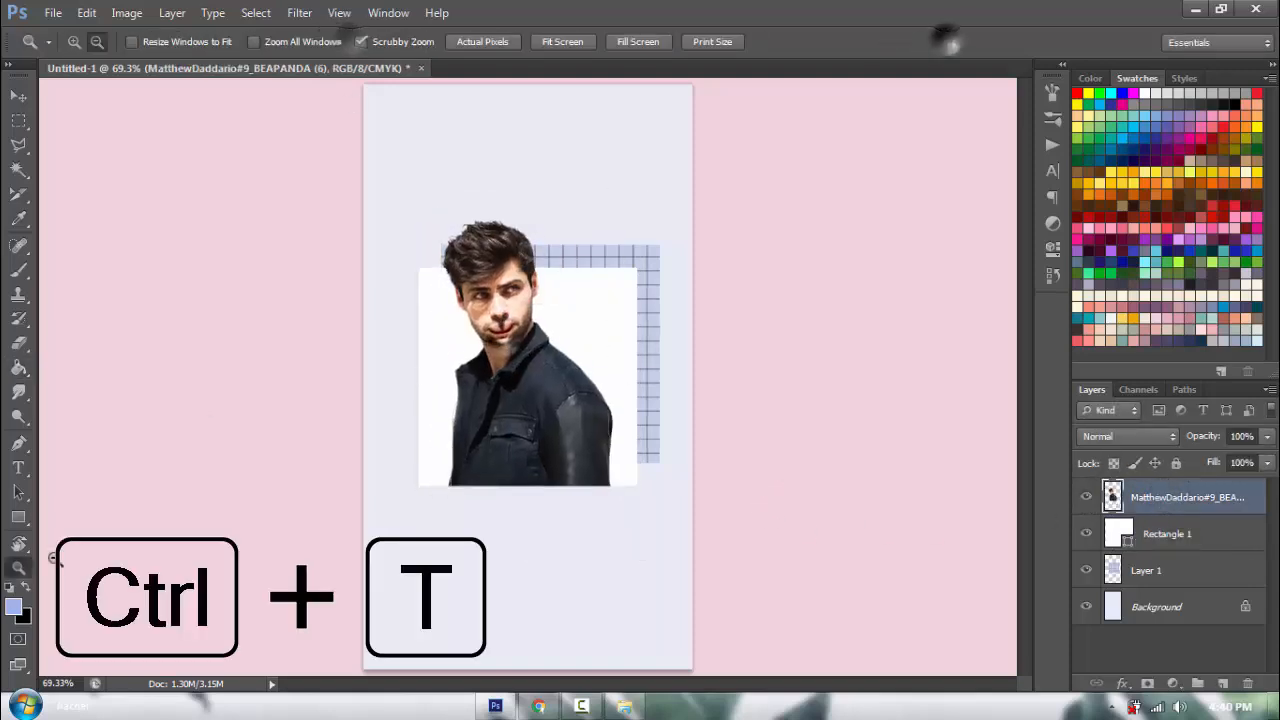
left_click_drag(352, 328, 420, 328)
key("ctrl+t")
left_click_drag(496, 144, 508, 195)
key("Return")
- Align the portrait horizontally with the center of the white square
left_click(19, 96)
left_click(1190, 535, "ctrl")
left_click(470, 42)
left_click(1201, 543, "ctrl")
key("ctrl+t")
key("Return")
- Nudge the portrait, white square and grid square layers together slightly to the left
left_click(1200, 570, "shift")
left_click(19, 568)
left_click(566, 42)
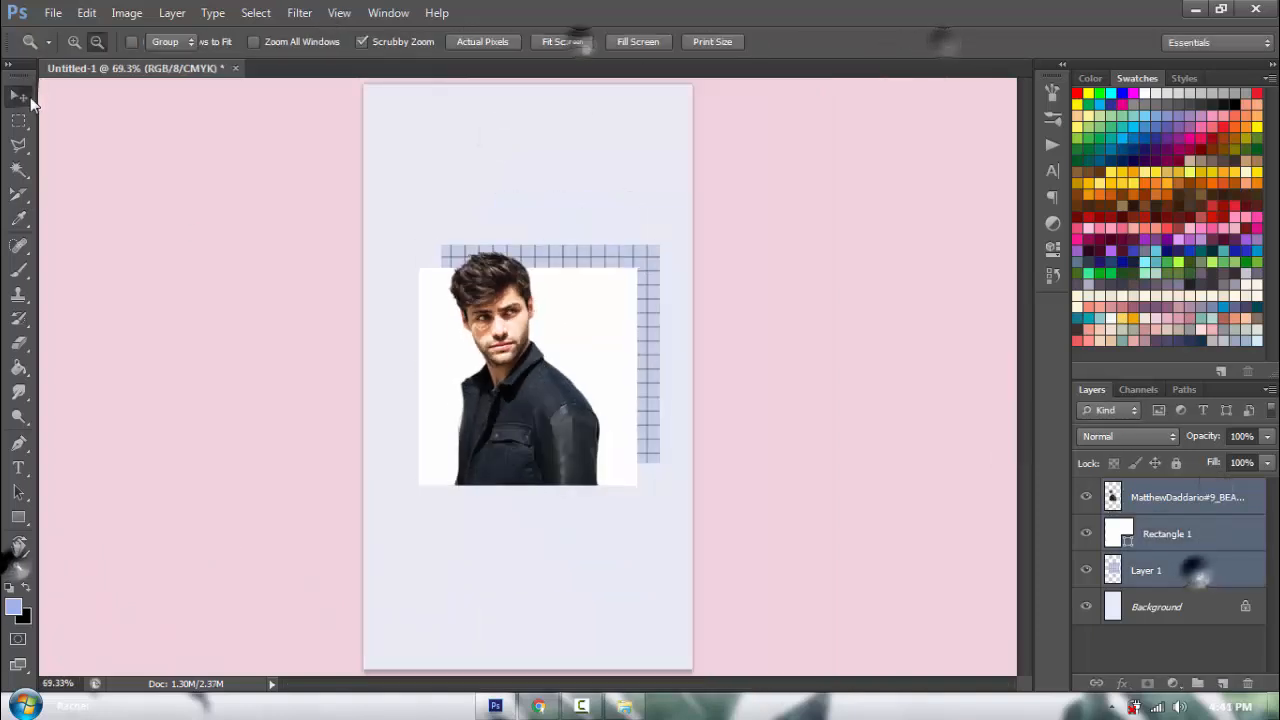
left_click(22, 97)
key("Left")
key("Left")
key("Left")
key("Left")
key("Left")
key("Left")
key("Left")
key("Left")
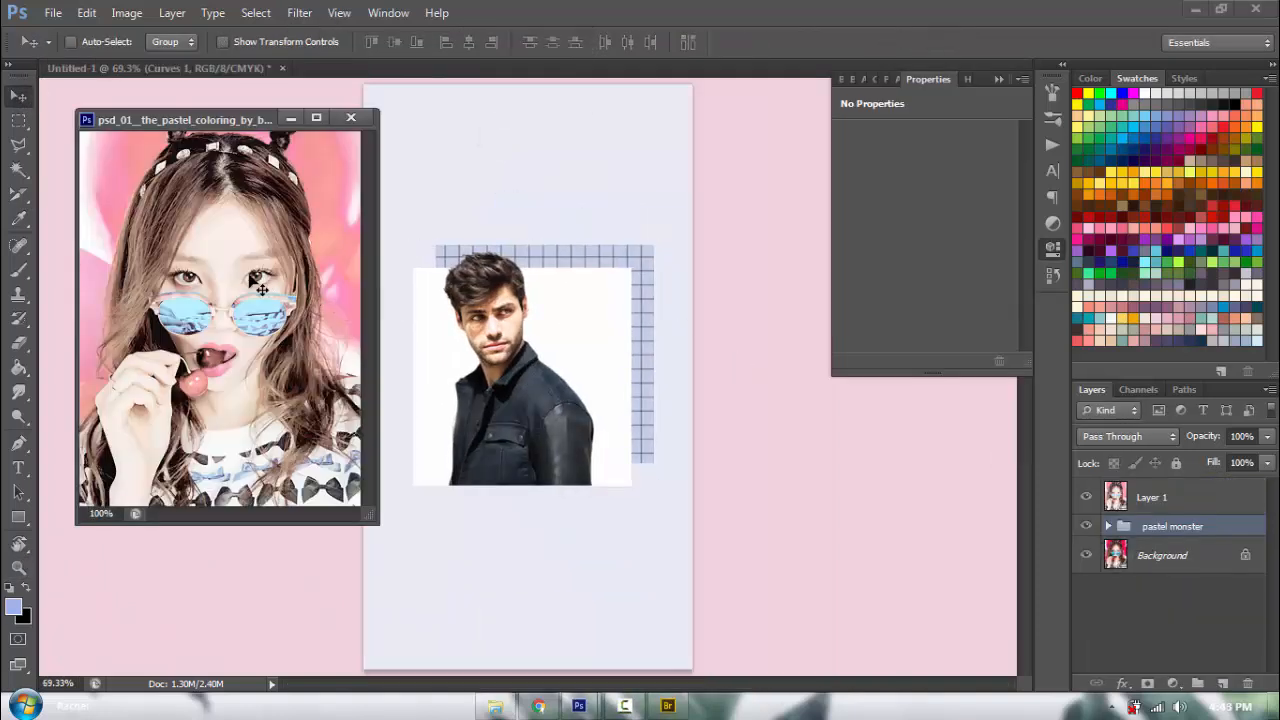
- Copy the pastel monster group from the pastel coloring PSD to the top of the portrait document's layers
left_click_drag(1180, 531, 623, 346)
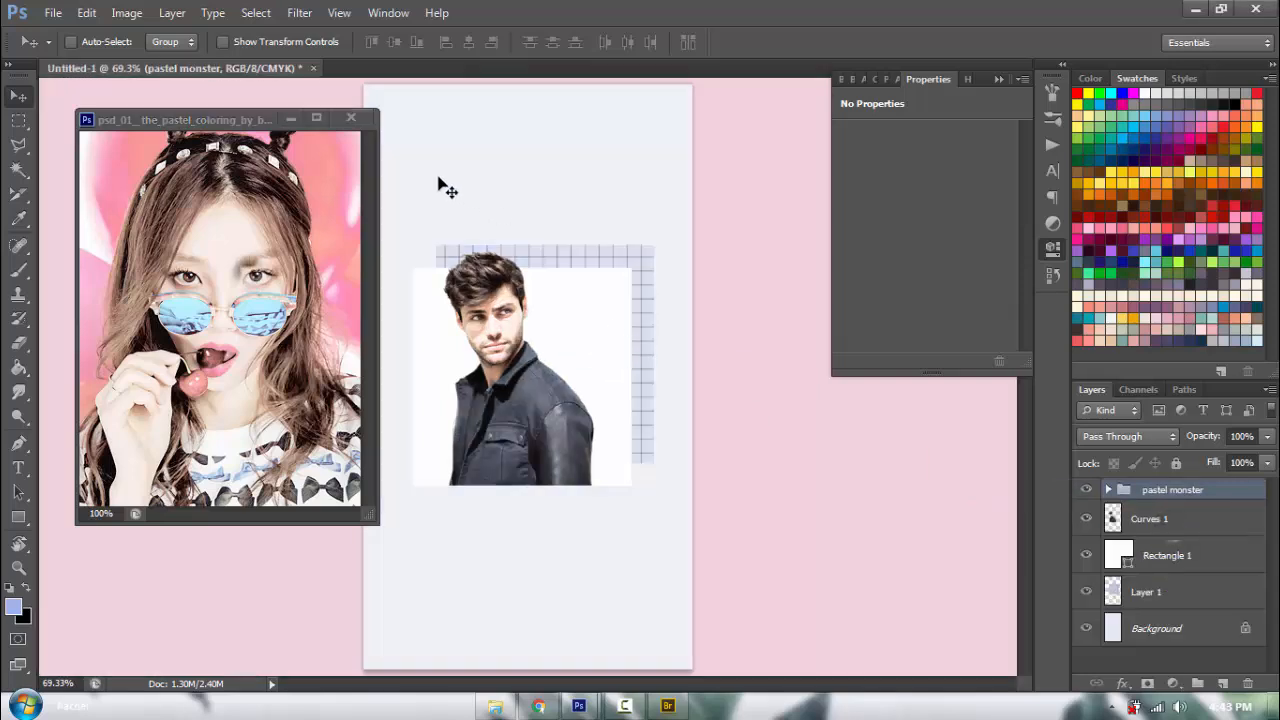
left_click(341, 110)
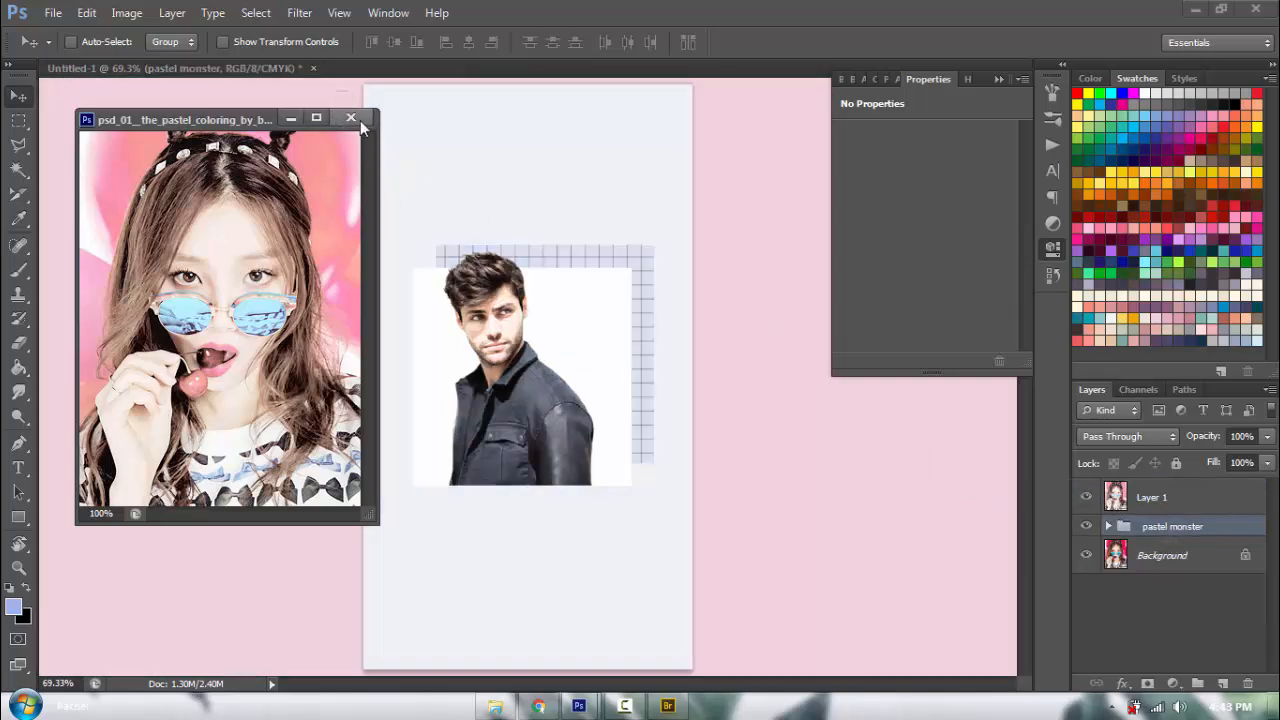
- Close the pastel coloring PSD and tint the Background layer a stronger pale blue with Hue/Saturation
left_click(351, 118)
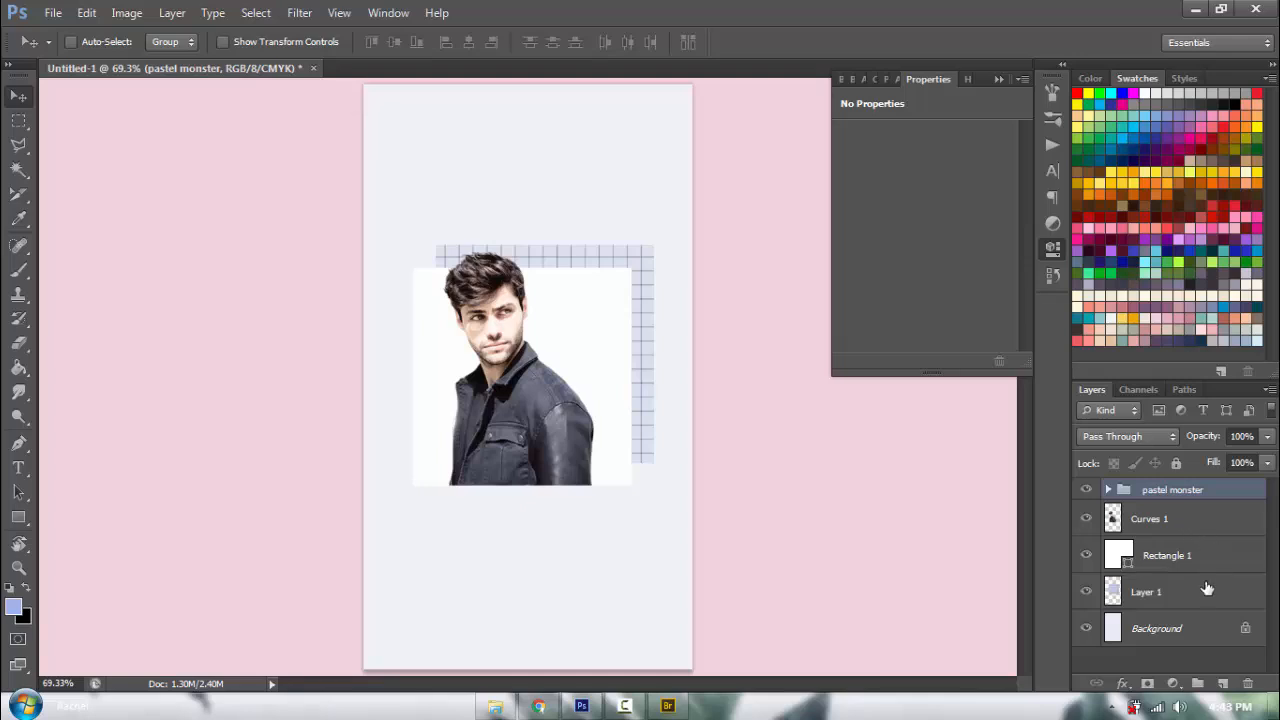
left_click(1170, 631)
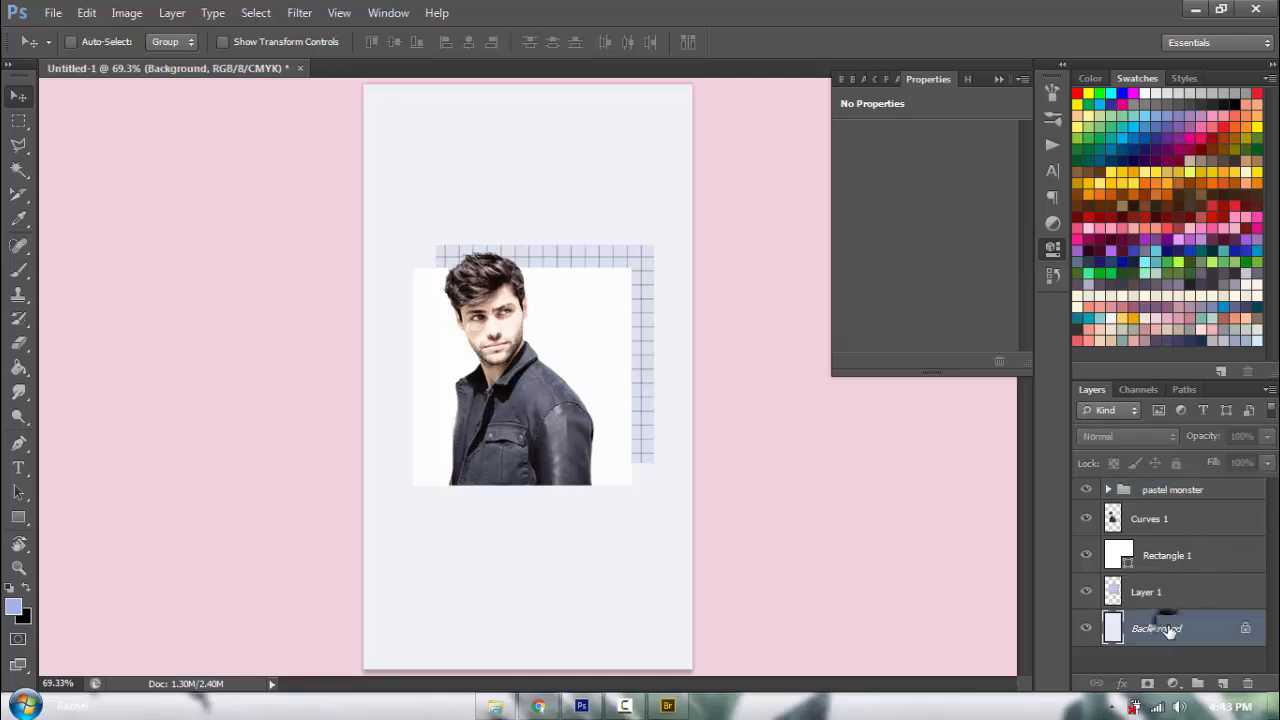
key("ctrl+u")
left_click_drag(1009, 369, 1103, 369)
left_click_drag(994, 418, 1006, 423)
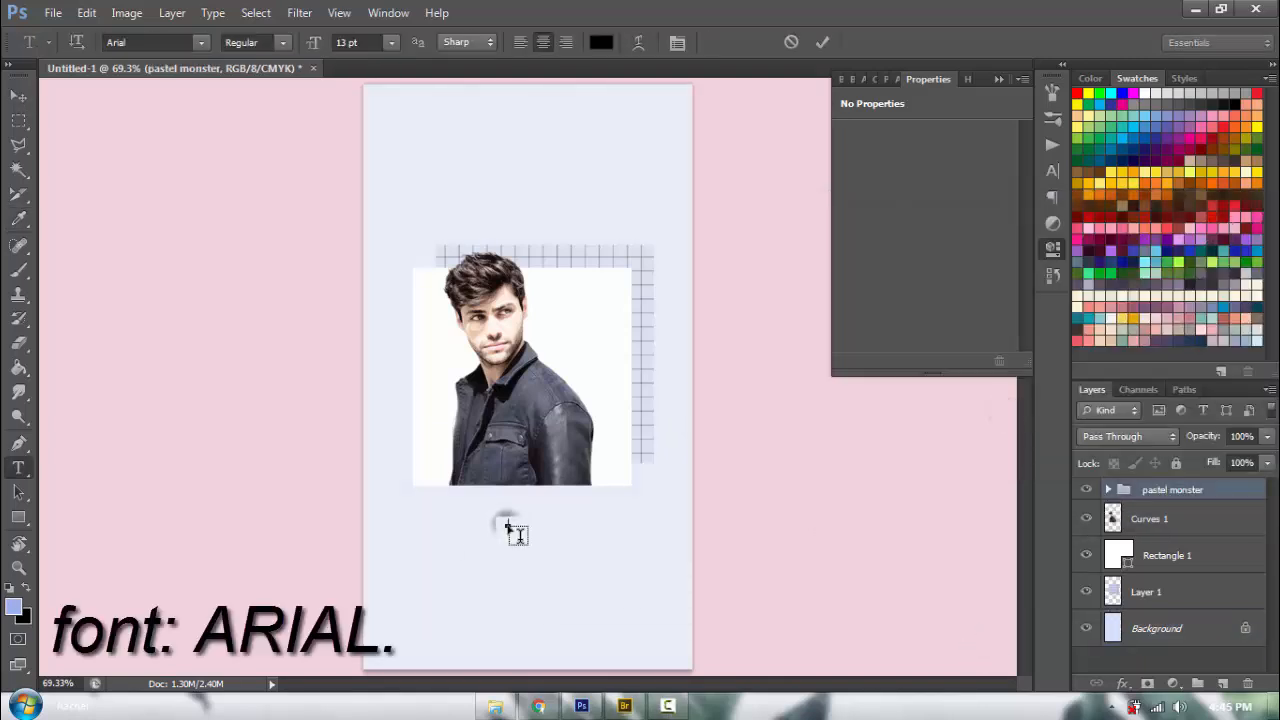
- Add the text "lightwood" in 64 pt Arial just below the portrait square
left_click(507, 528)
type("lightwood")
key("ctrl+a")
left_click_drag(314, 42, 380, 60)
left_click_drag(431, 165, 455, 162)
left_click(822, 42)
- Recolor the LIGHTWOOD text to a dark blue-grey
left_click(600, 43)
left_click_drag(708, 172, 669, 152)
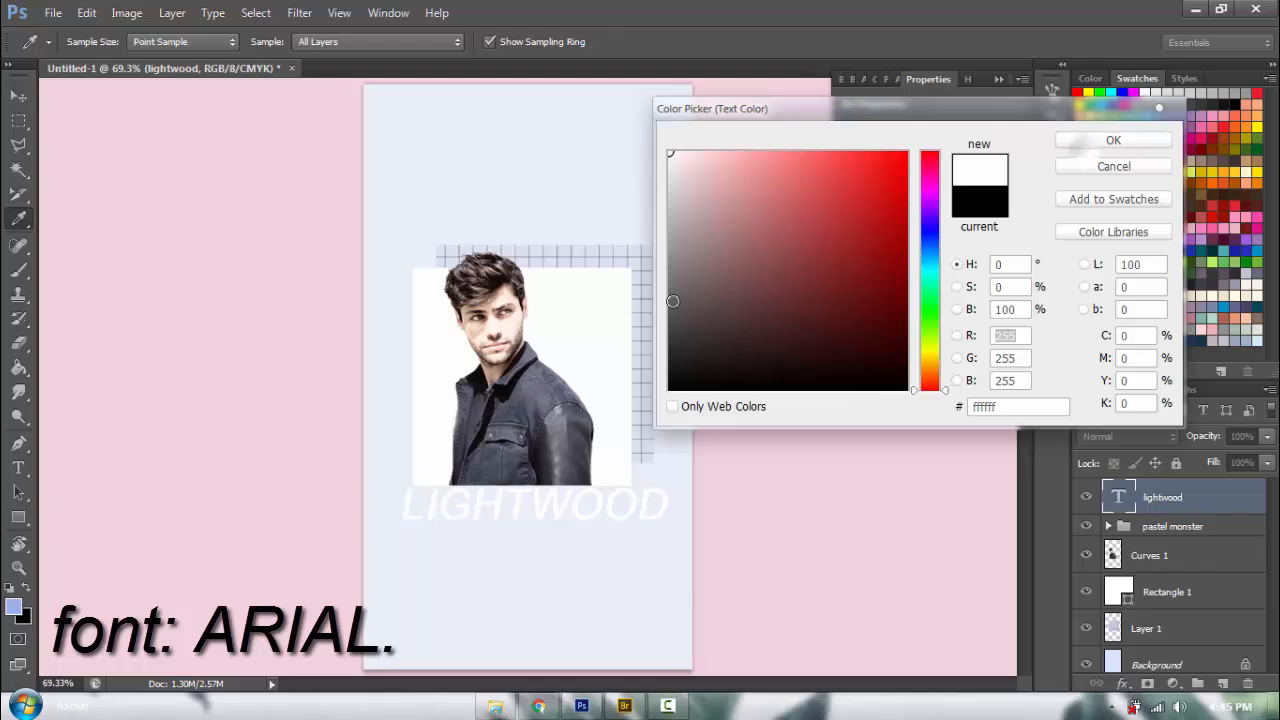
left_click_drag(672, 300, 651, 395)
left_click(415, 601)
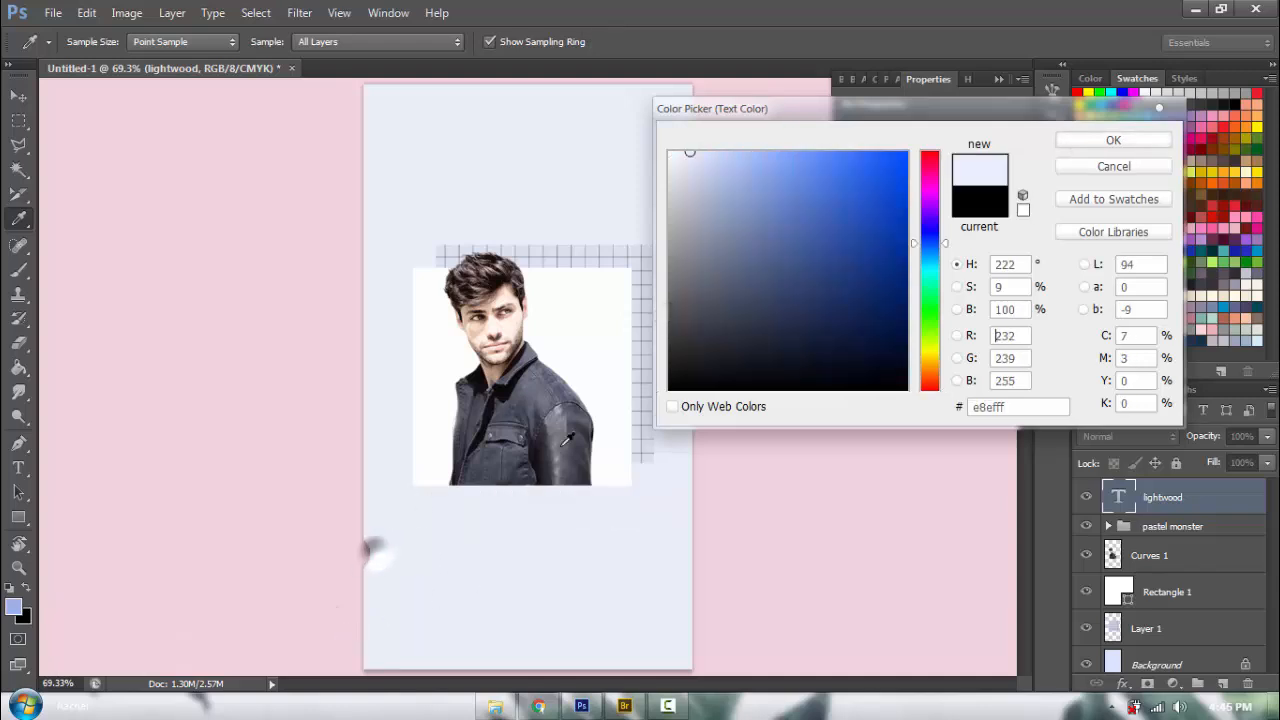
mouse_move(686, 325)
left_mouse_down()
mouse_move(645, 331)
mouse_move(655, 301)
left_mouse_up()
left_click_drag(704, 370, 709, 306)
left_click(1118, 137)
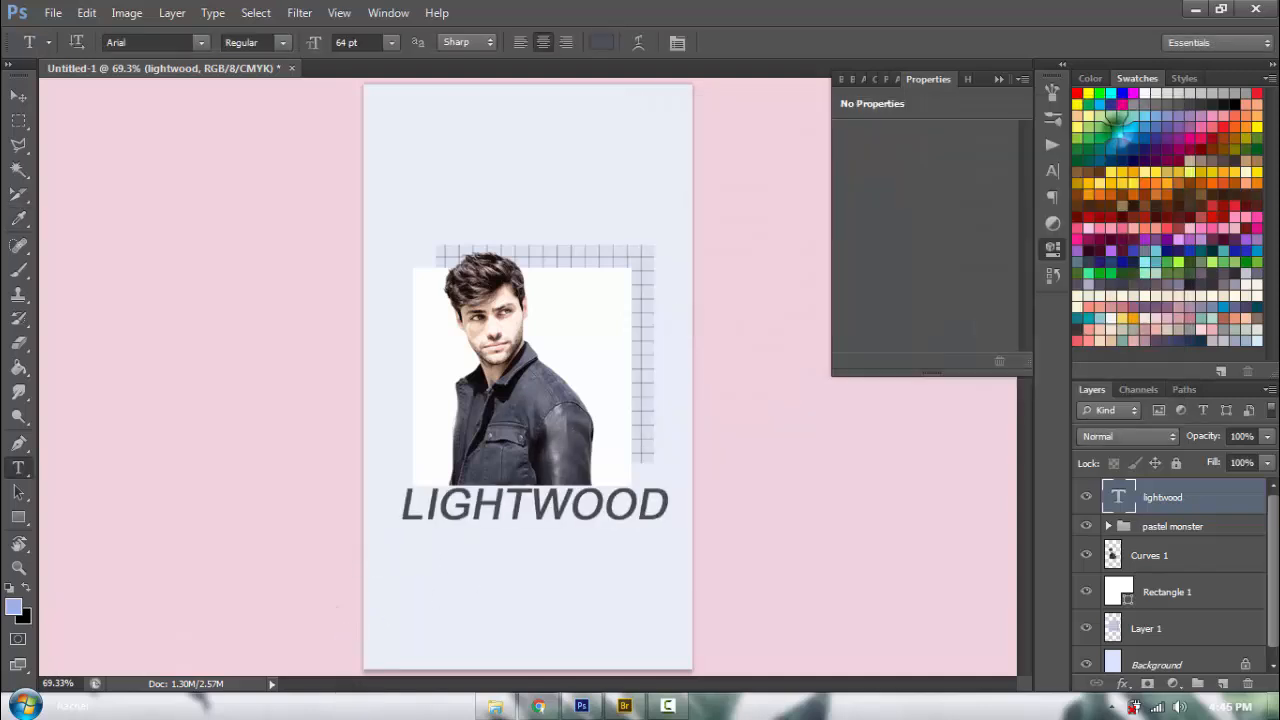
- Reduce the size of the LIGHTWOOD text slightly
double_click(563, 504)
mouse_move(317, 43)
left_mouse_down()
mouse_move(310, 60)
mouse_move(277, 50)
left_mouse_up()
left_click(826, 42)
left_click(20, 97)
- Add a second text line "youtube.com/ilalaloveyou" at 19 pt beneath the LIGHTWOOD title
left_click(14, 467)
left_click(509, 608)
type("youtube.com/ilalaloveyou")
key("ctrl+a")
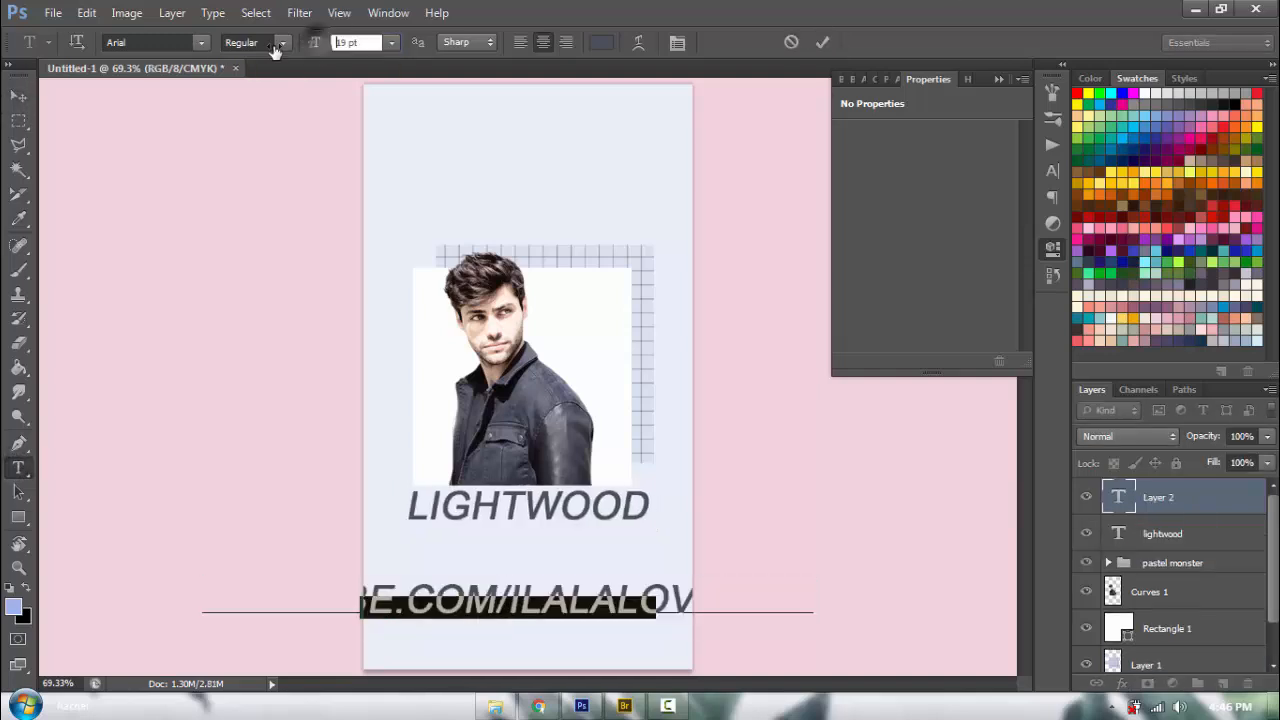
left_click_drag(556, 465, 610, 120)
key("ctrl+Return")
key("z")
left_click(600, 194)
key("v")
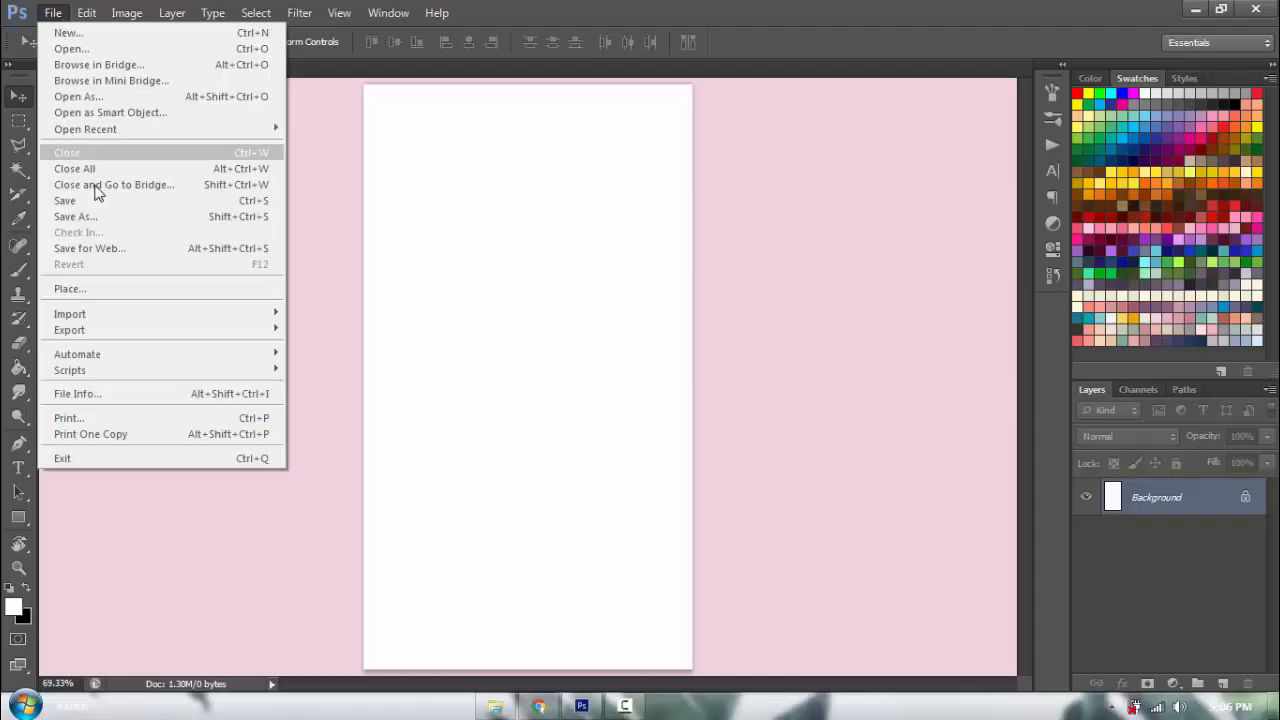
- Place the large JPG file from the Desktop into the blank white document at its default size
left_click(137, 289)
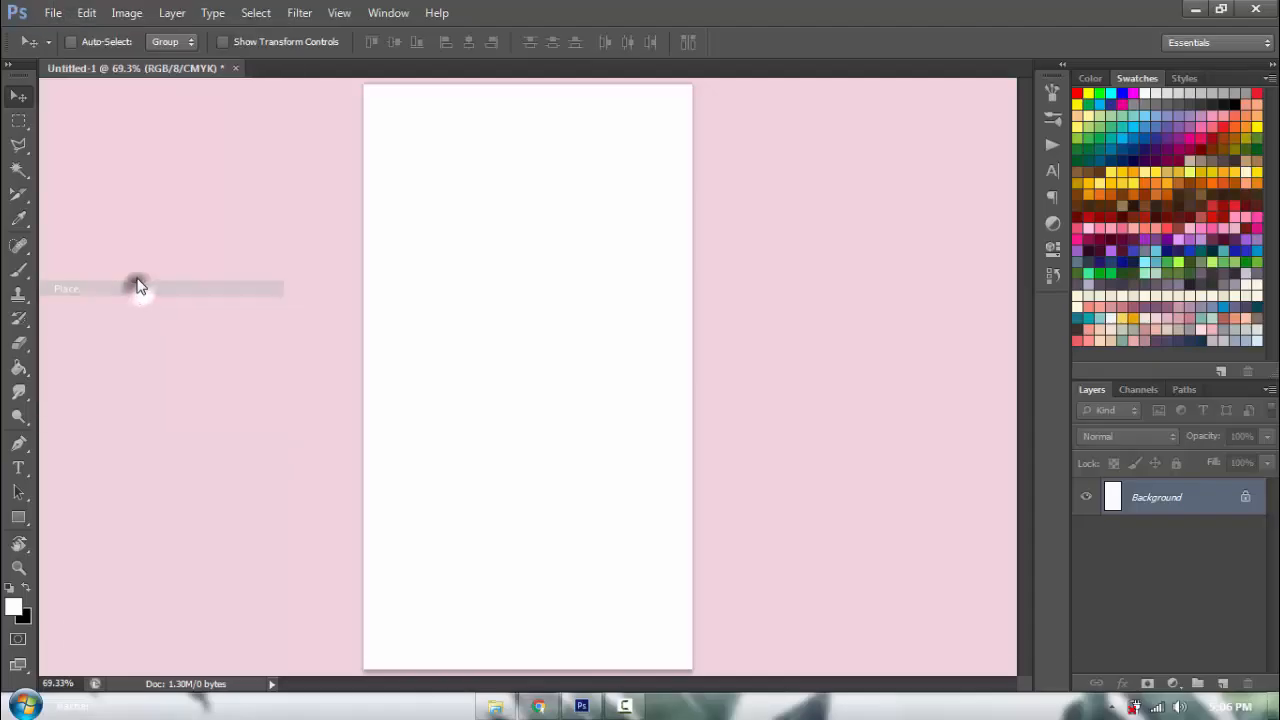
left_click(70, 152)
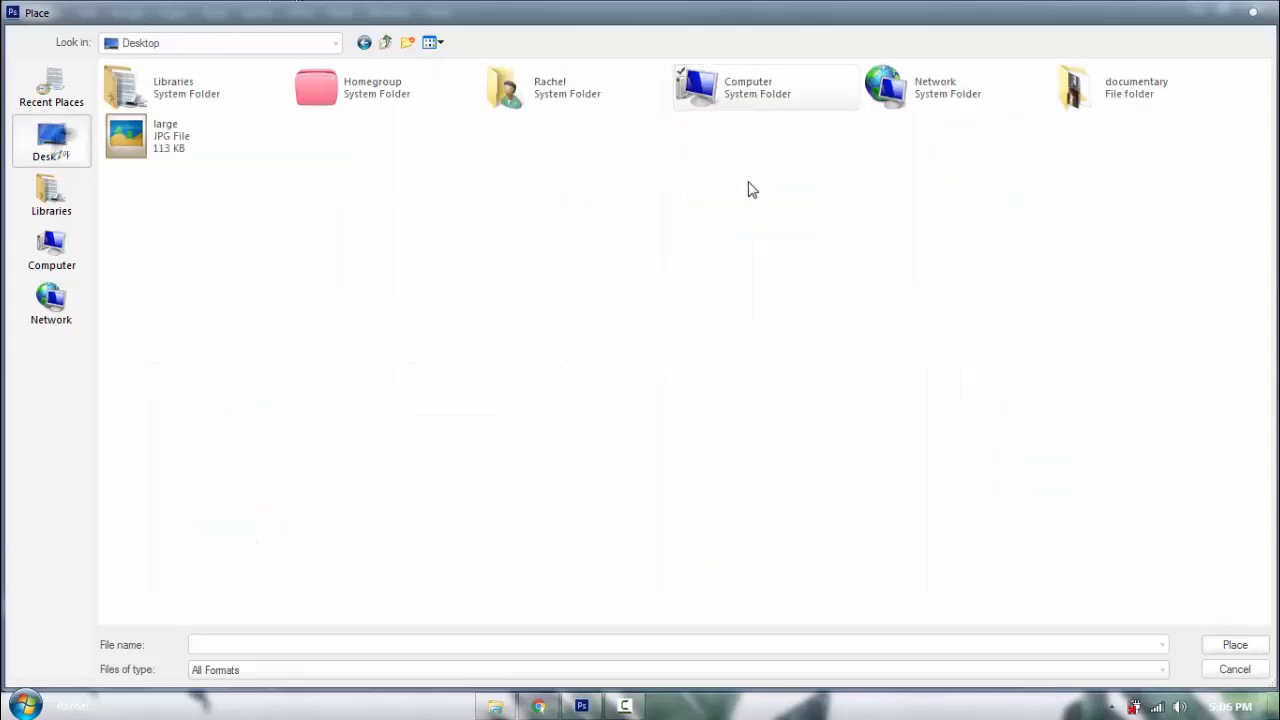
double_click(135, 139)
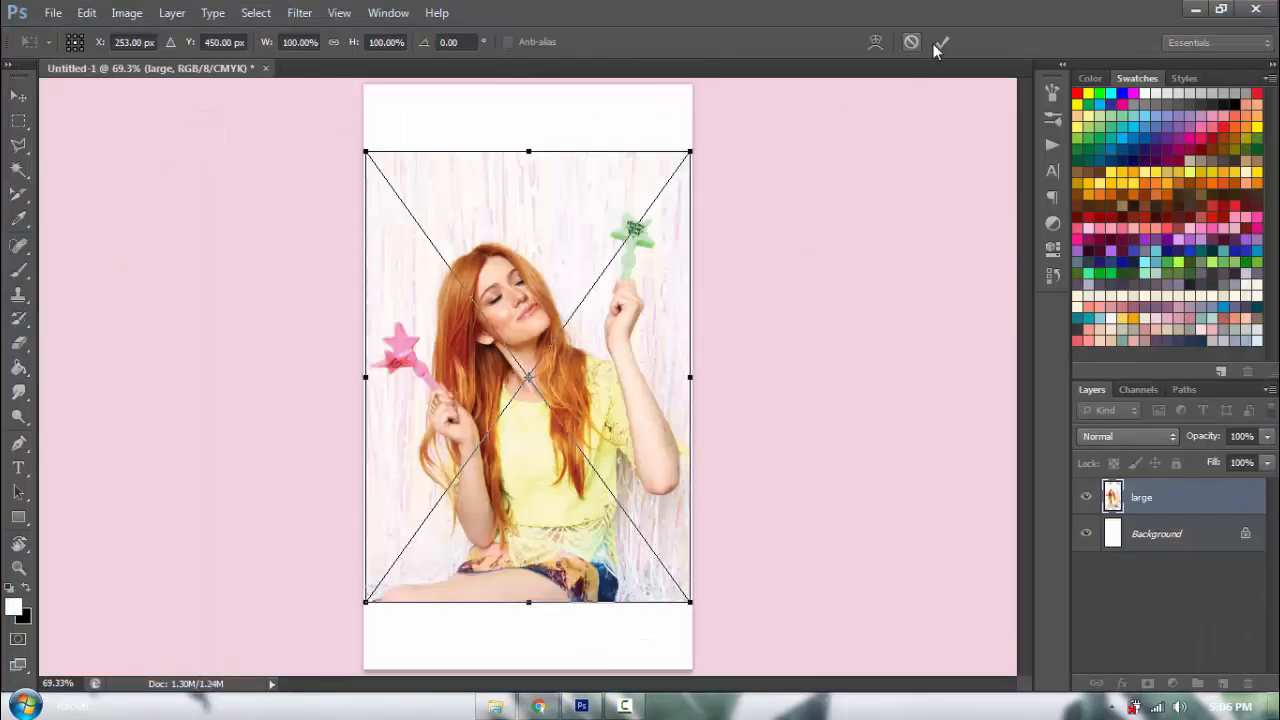
left_click(936, 40)
- Rasterize the placed photo and cut away everything outside a full-width square area around the woman
left_click(19, 120)
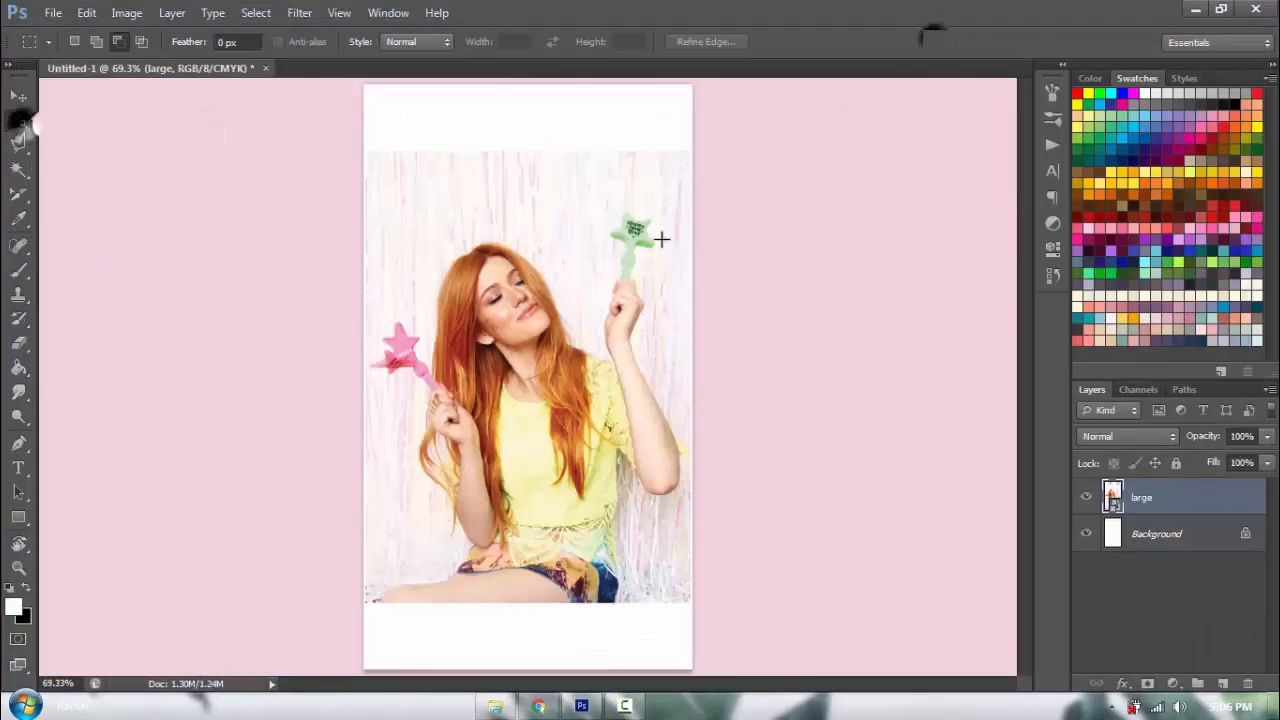
key("shift")
left_click_drag(692, 192, 300, 530)
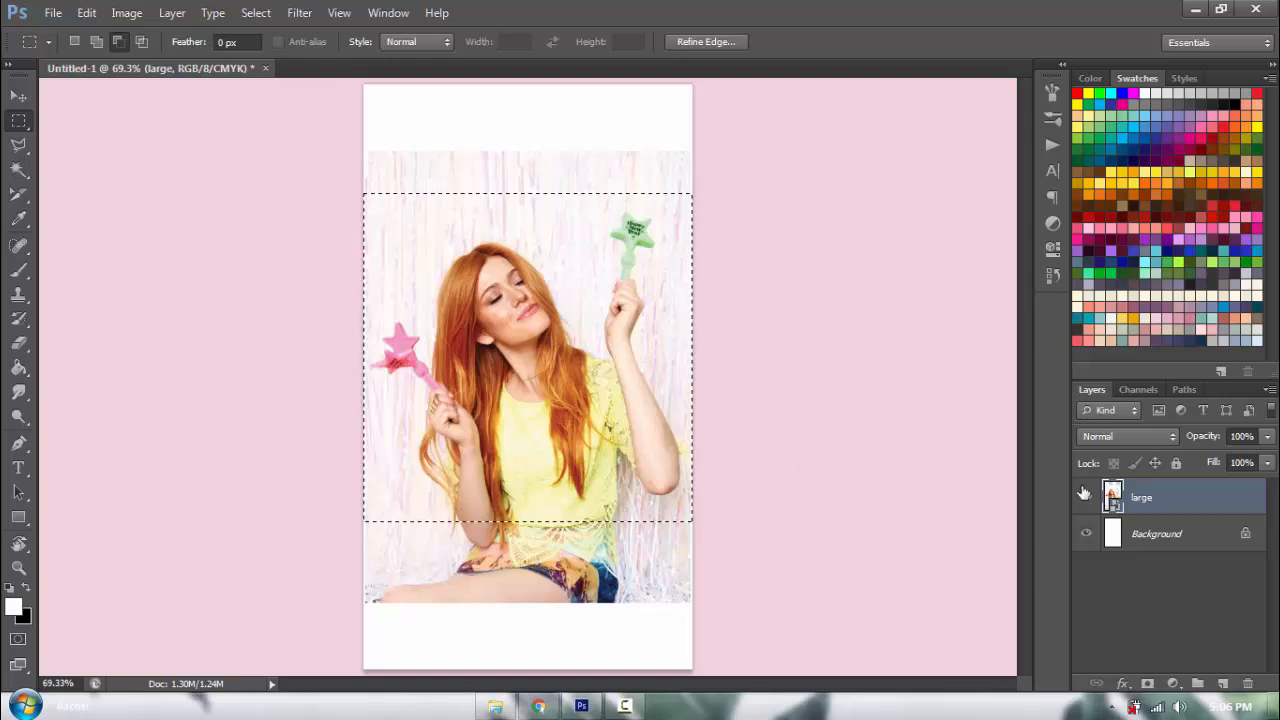
key("ctrl+shift+i")
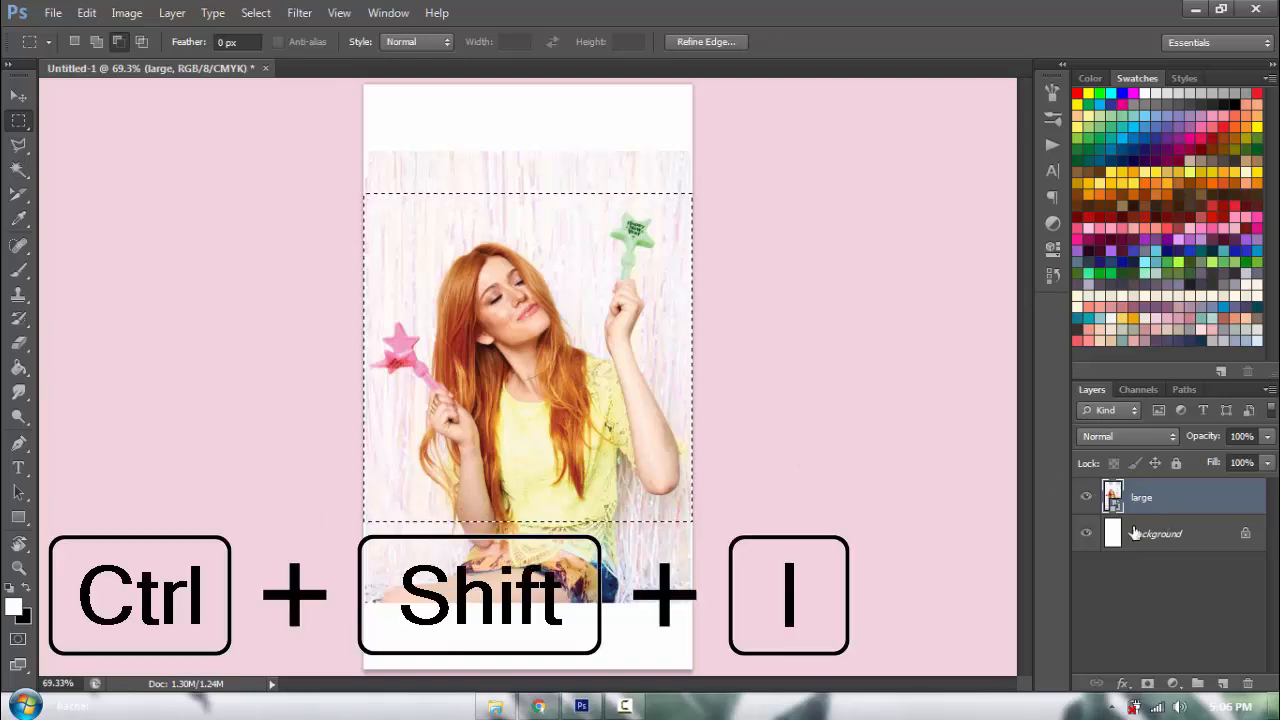
right_click(1150, 500)
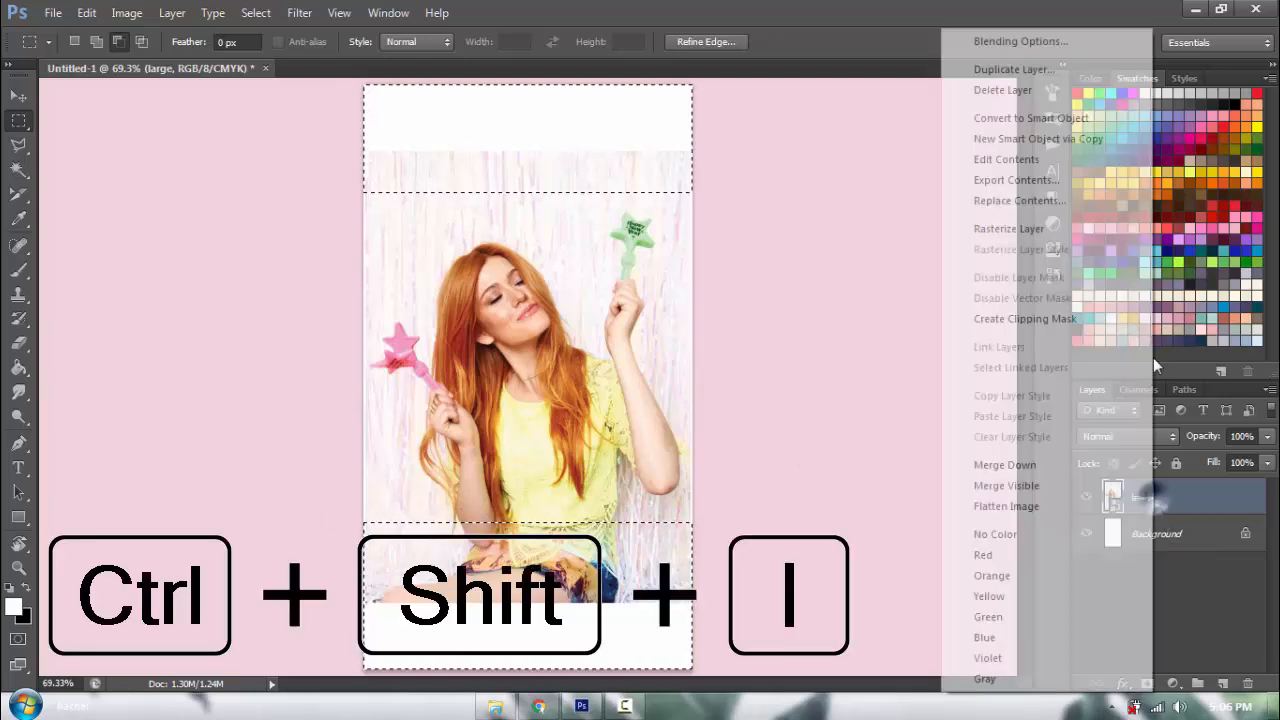
left_click(995, 228)
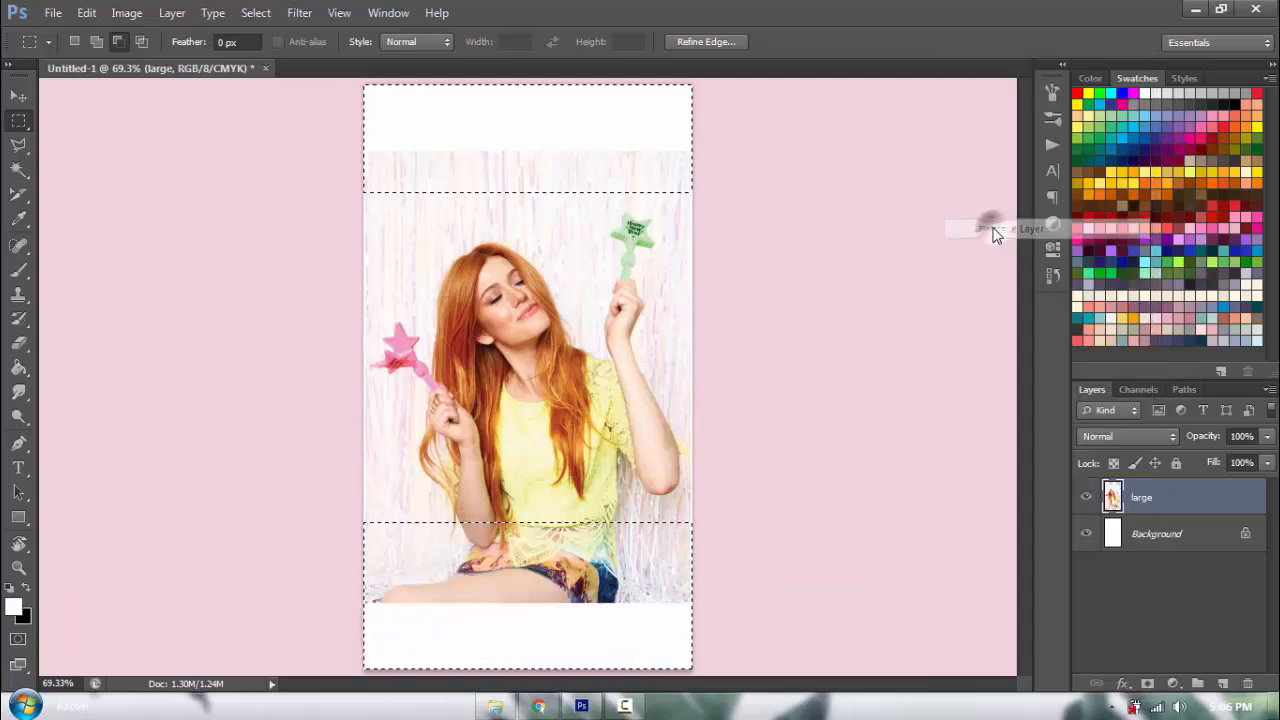
key("ctrl+x")
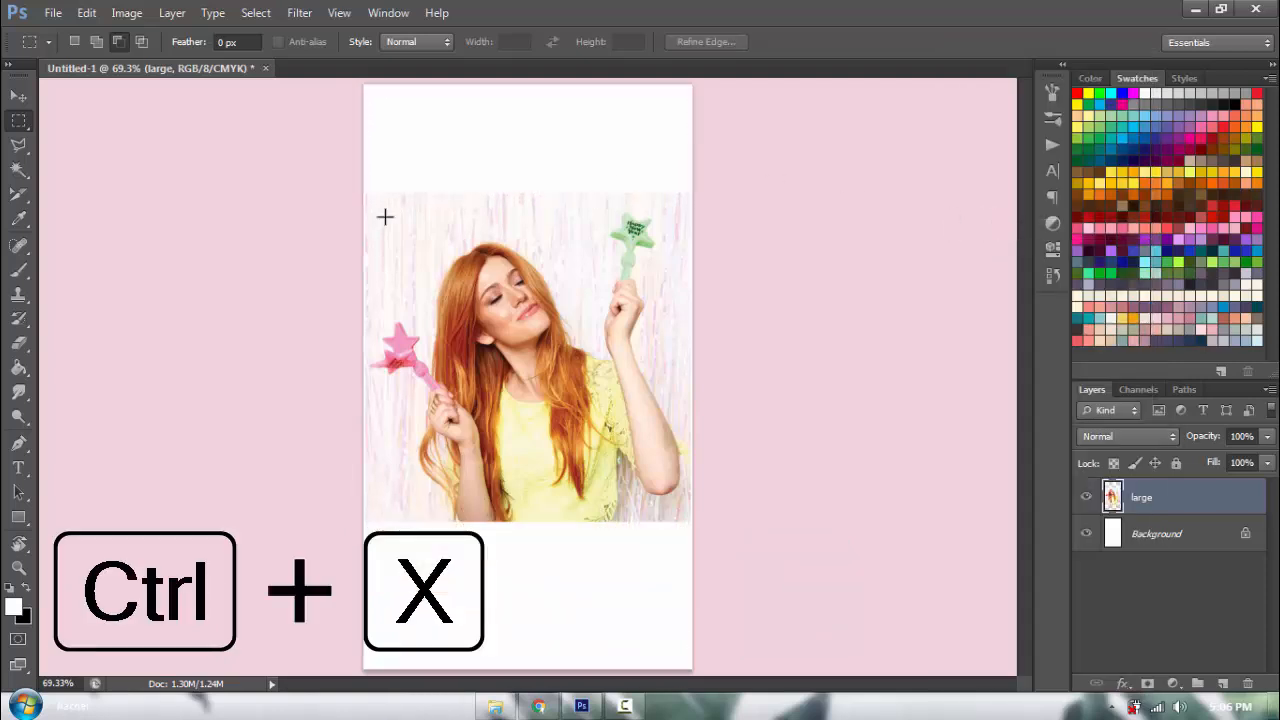
- Scale the square photo down proportionally to roughly half the canvas width
key("ctrl+t")
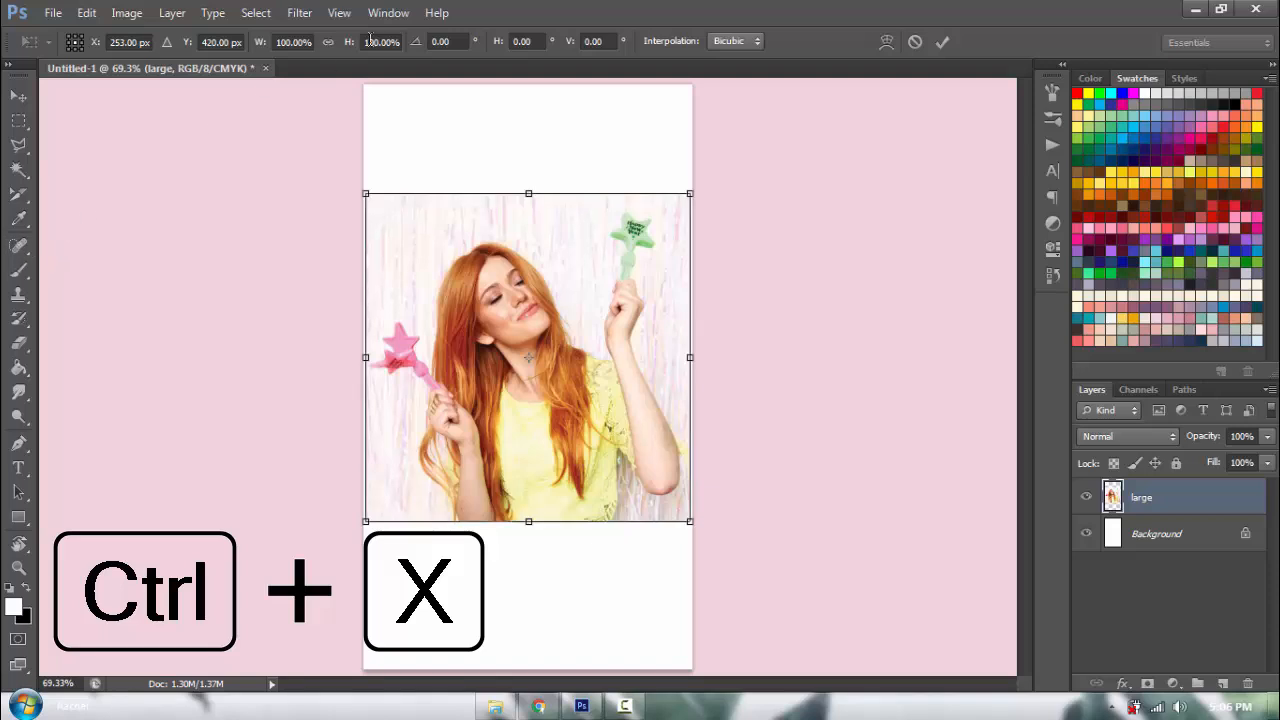
left_click_drag(334, 50, 332, 50)
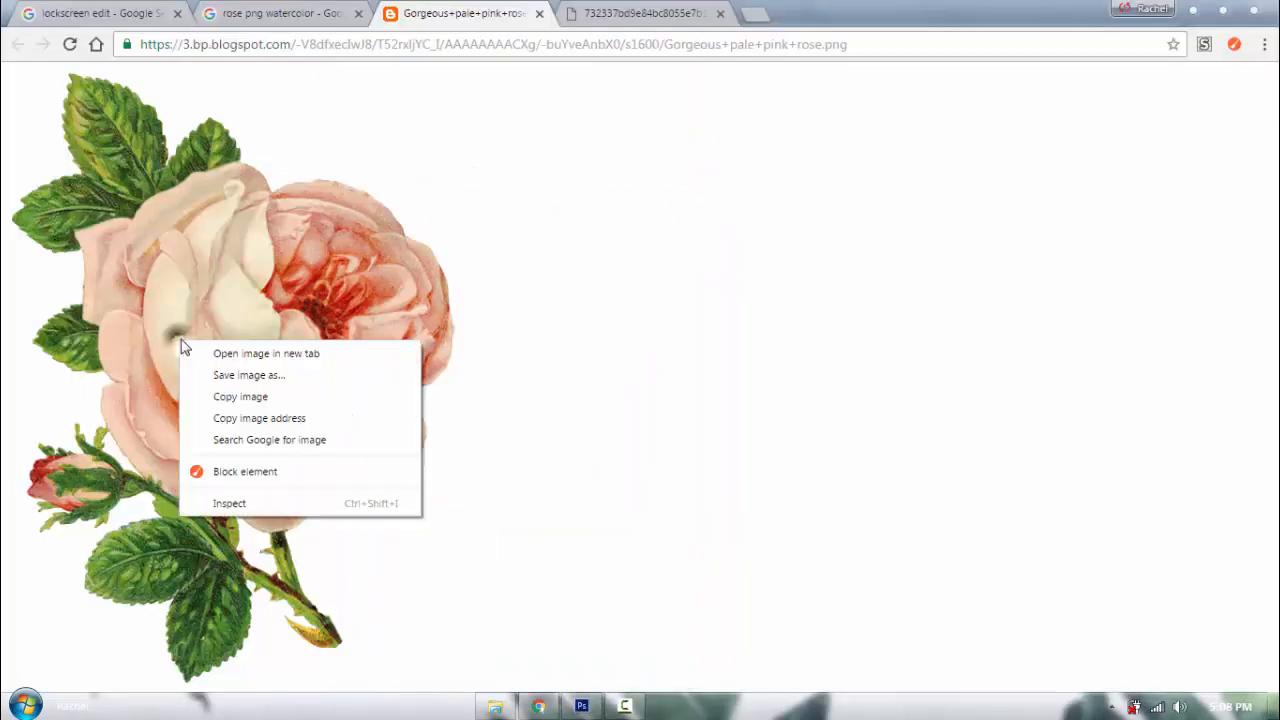
- Copy the pale pink rose image from the browser and paste it into the Photoshop document directly above the Background layer
left_click(194, 374)
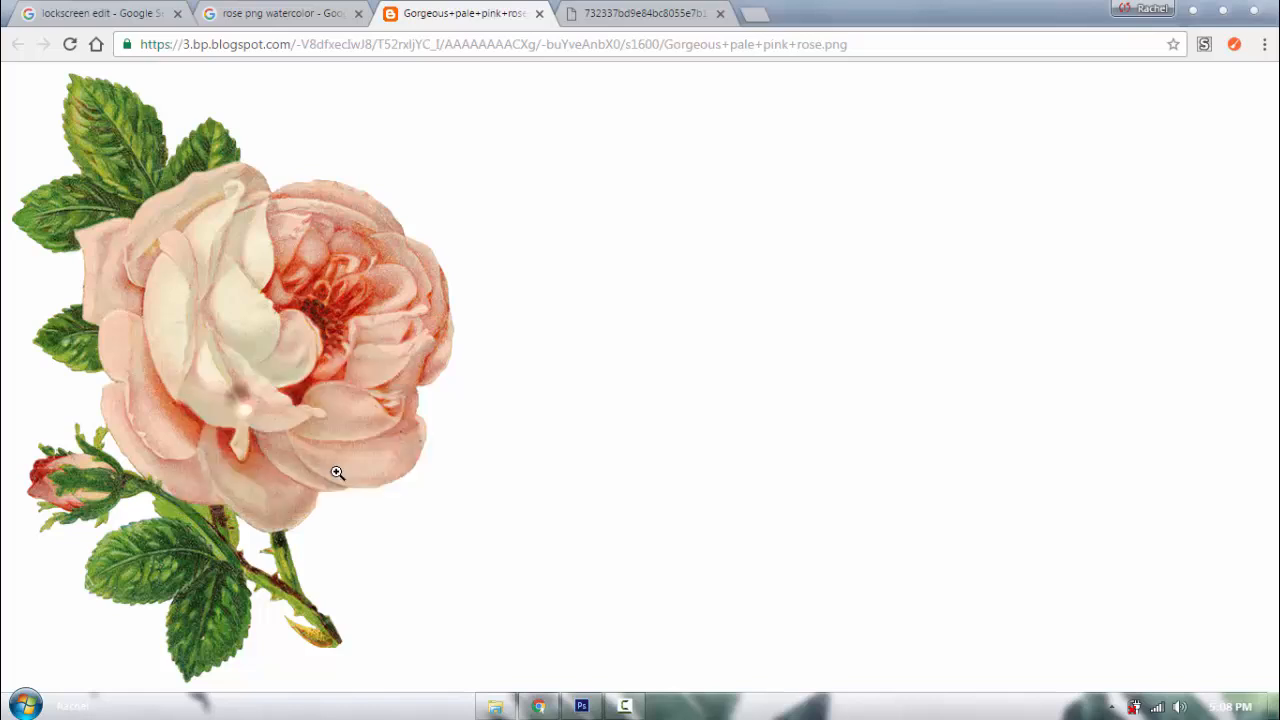
left_click(581, 706)
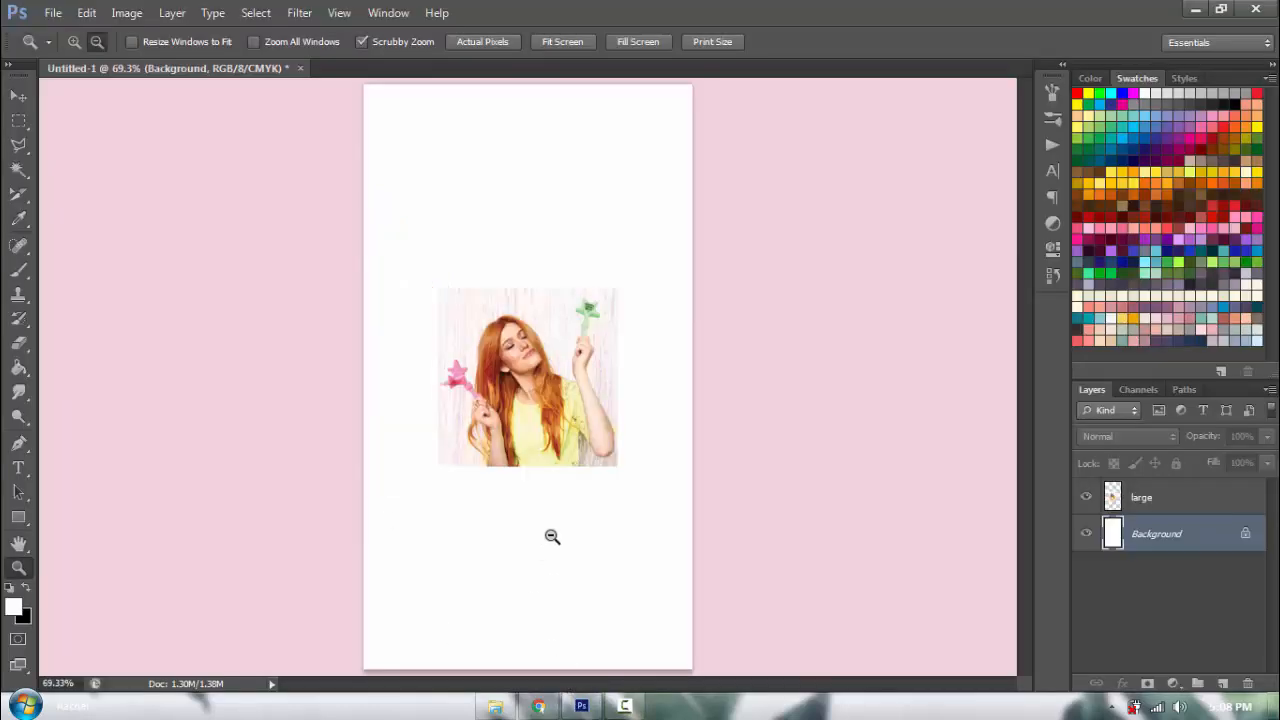
key("ctrl+v")
left_click(18, 96)
- Scale the pasted rose image down proportionally and move it to the upper part of the canvas
key("ctrl+t")
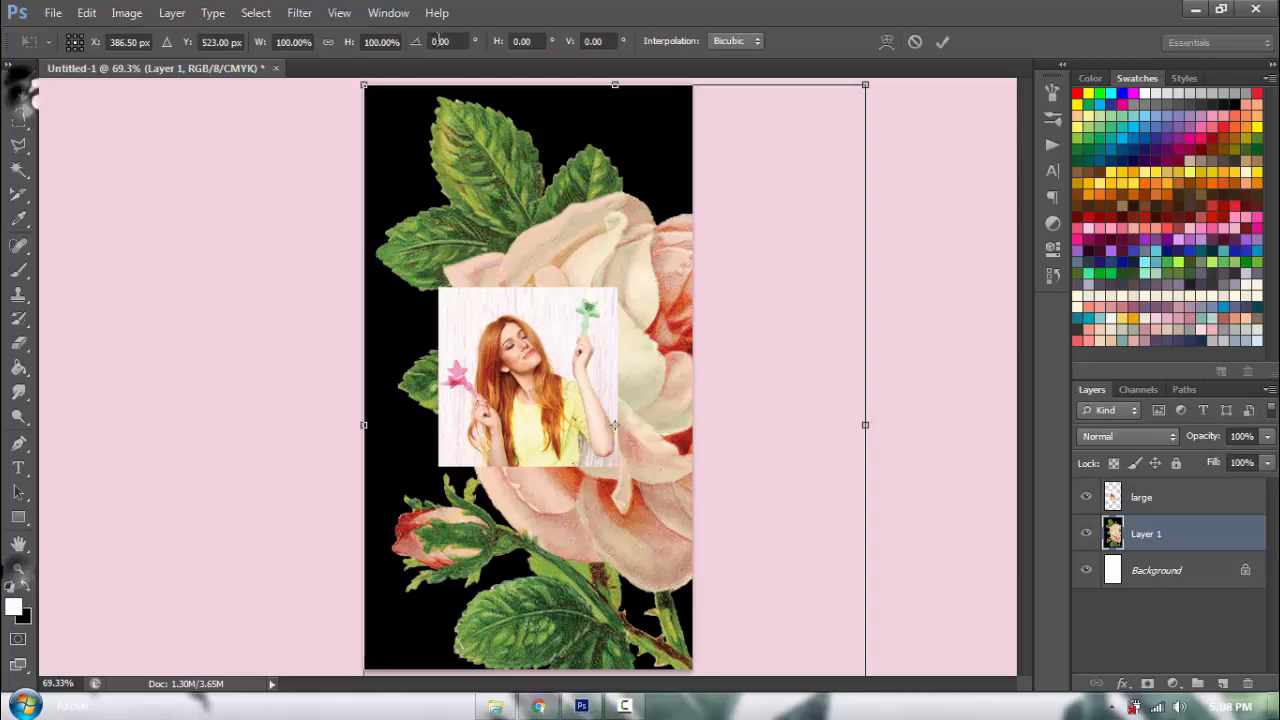
left_click(342, 42)
left_click_drag(358, 42, 320, 42)
left_click_drag(592, 291, 489, 166)
left_click(945, 42)
- Hide the photo layer and delete the black background around the rose and between its stems, clearing the selection
left_click(1086, 497)
left_click(18, 170)
left_click(397, 306)
key("Delete")
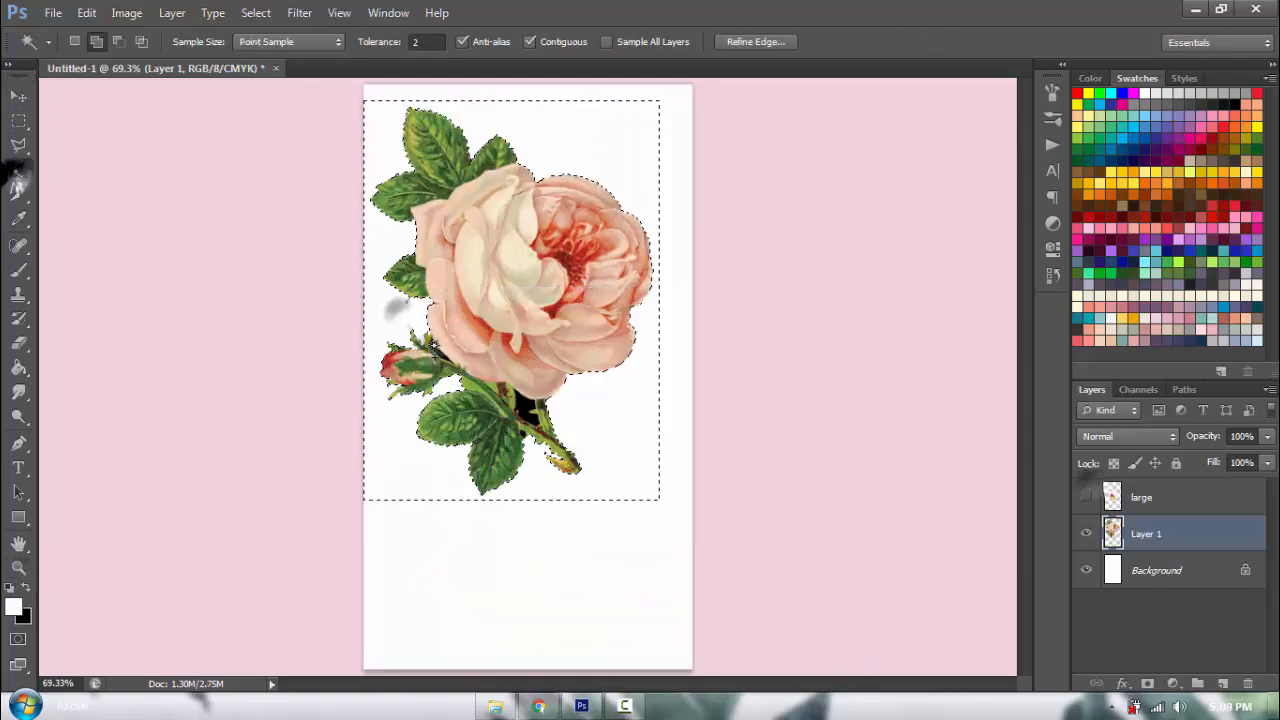
left_click(527, 408)
key("Delete")
left_click(18, 568)
left_click_drag(512, 448, 620, 449)
left_click(18, 170)
key("ctrl+d")
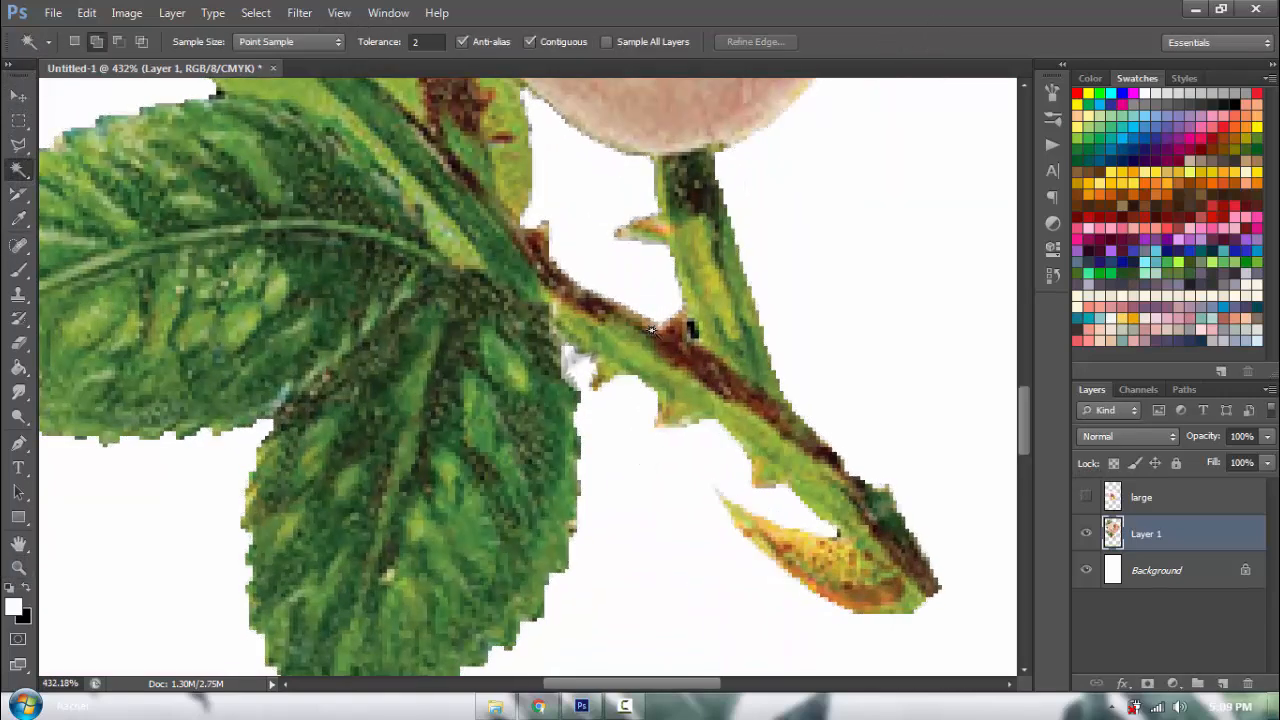
left_click(18, 568)
left_click(560, 42)
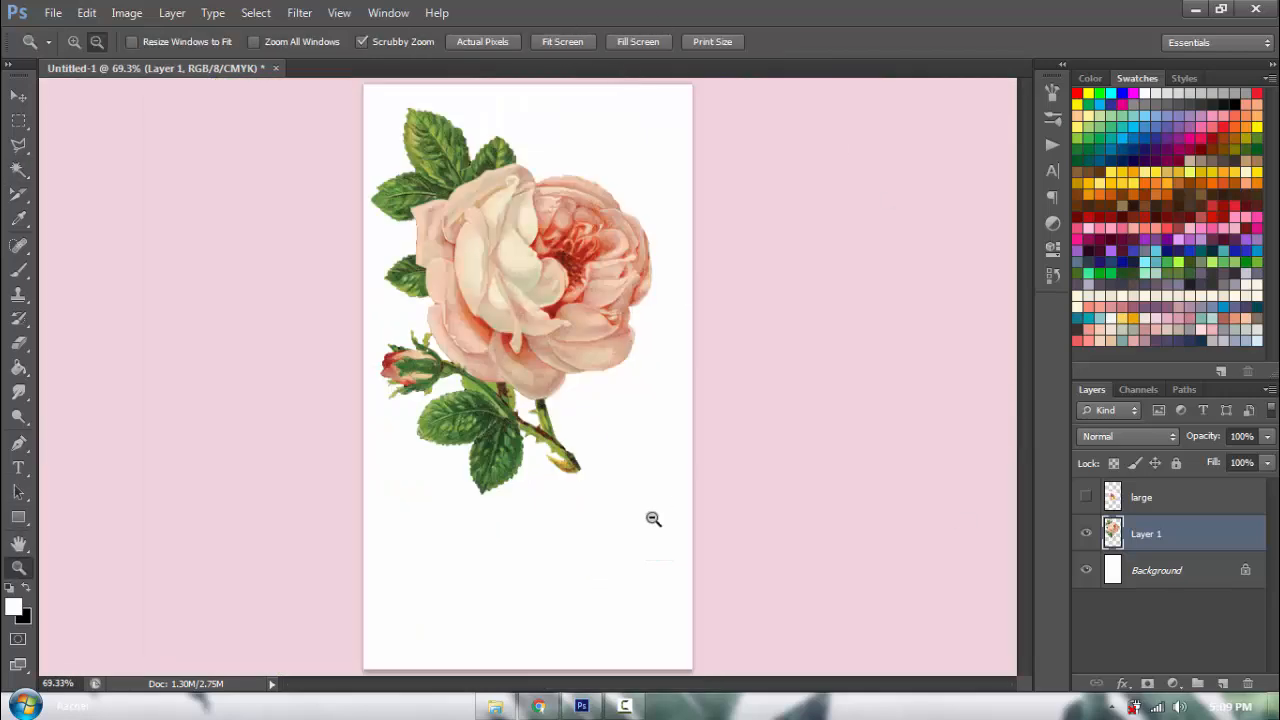
- Move the rose to the middle of the canvas and shrink it proportionally
left_click(18, 172)
left_click(18, 96)
left_click_drag(510, 242, 529, 323)
key("ctrl+t")
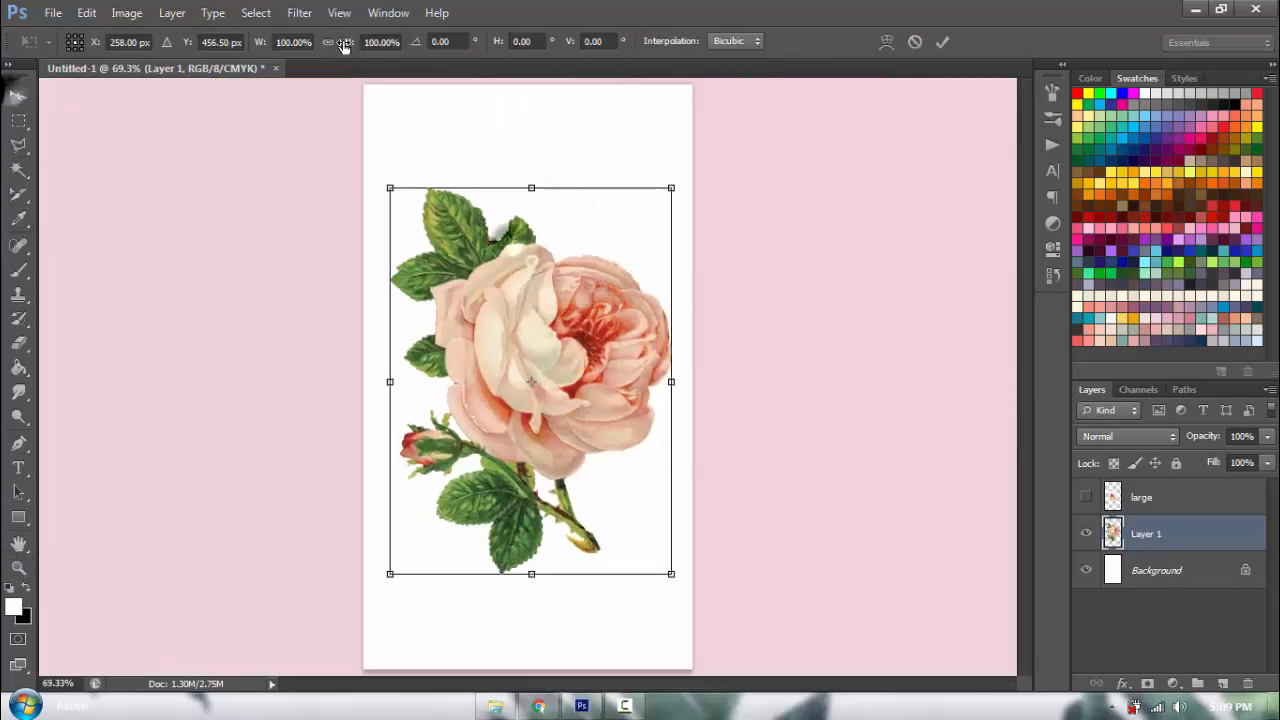
left_click(331, 43)
left_click_drag(349, 43, 326, 48)
left_click(945, 41)
- Select the rose by inverting a selection of its surroundings, and smooth the selection slightly with Refine Edge
left_click(16, 168)
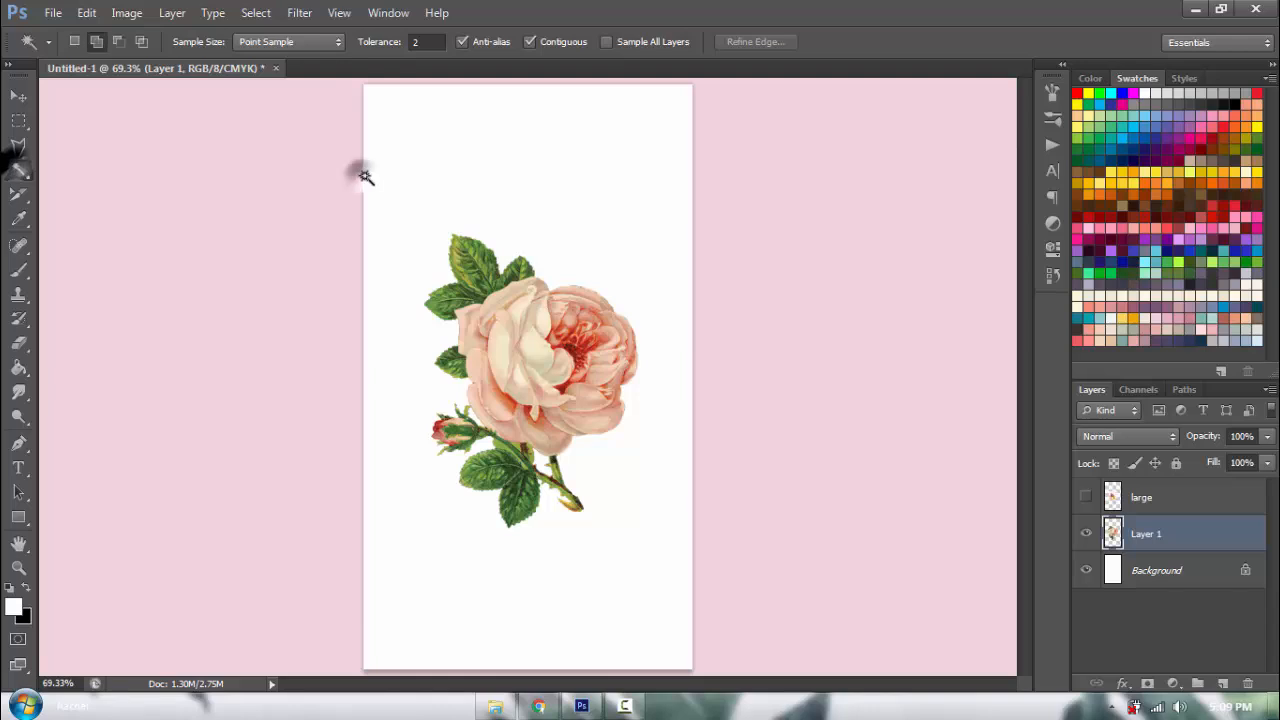
left_click(370, 175)
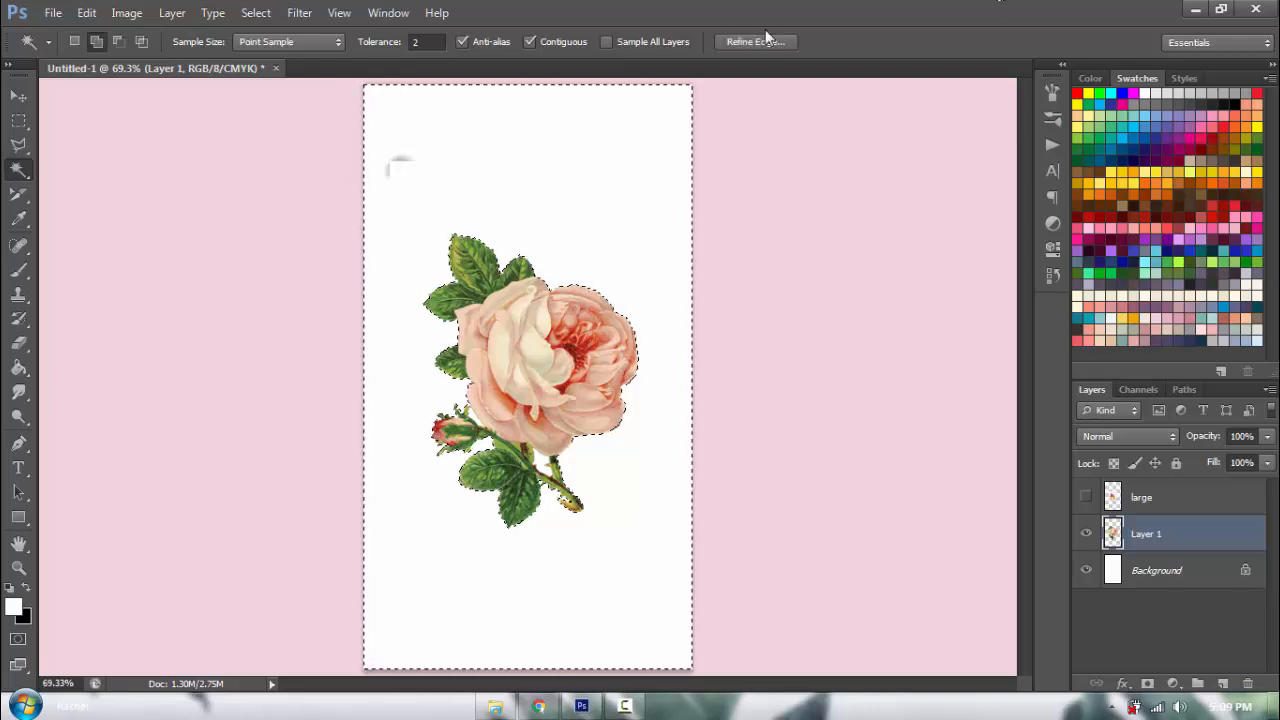
key("ctrl+shift+i")
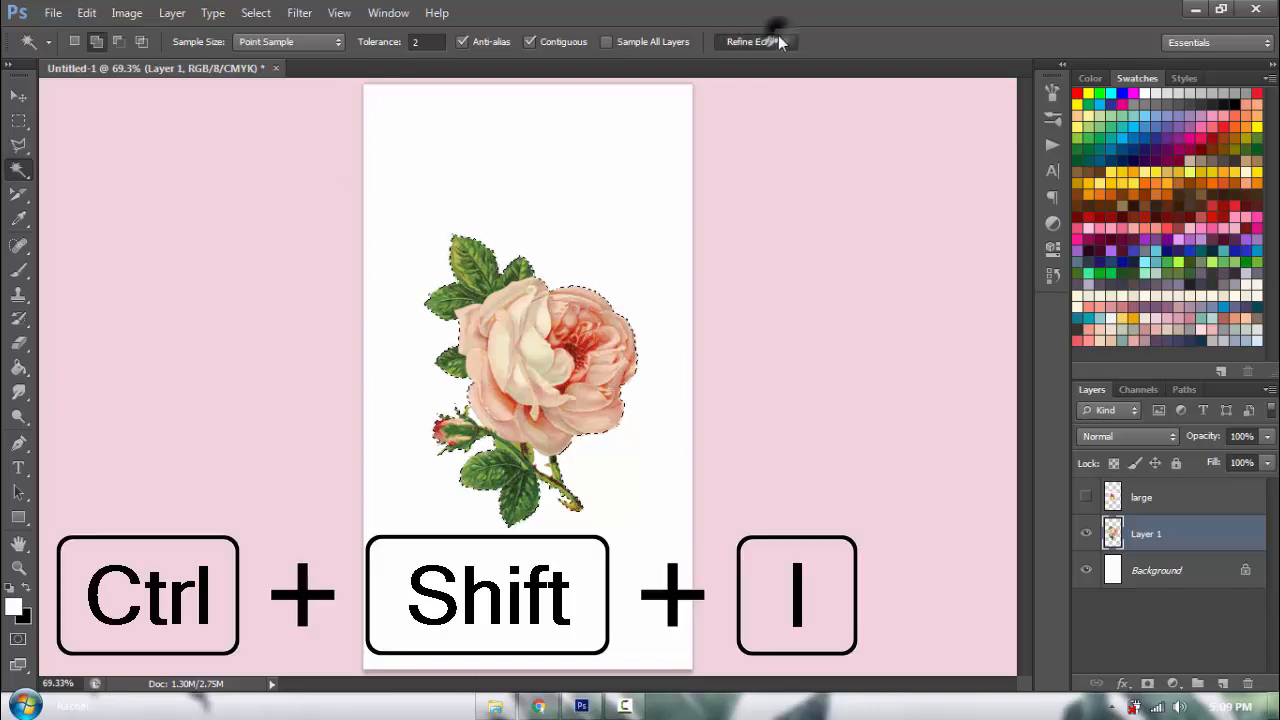
left_click(776, 42)
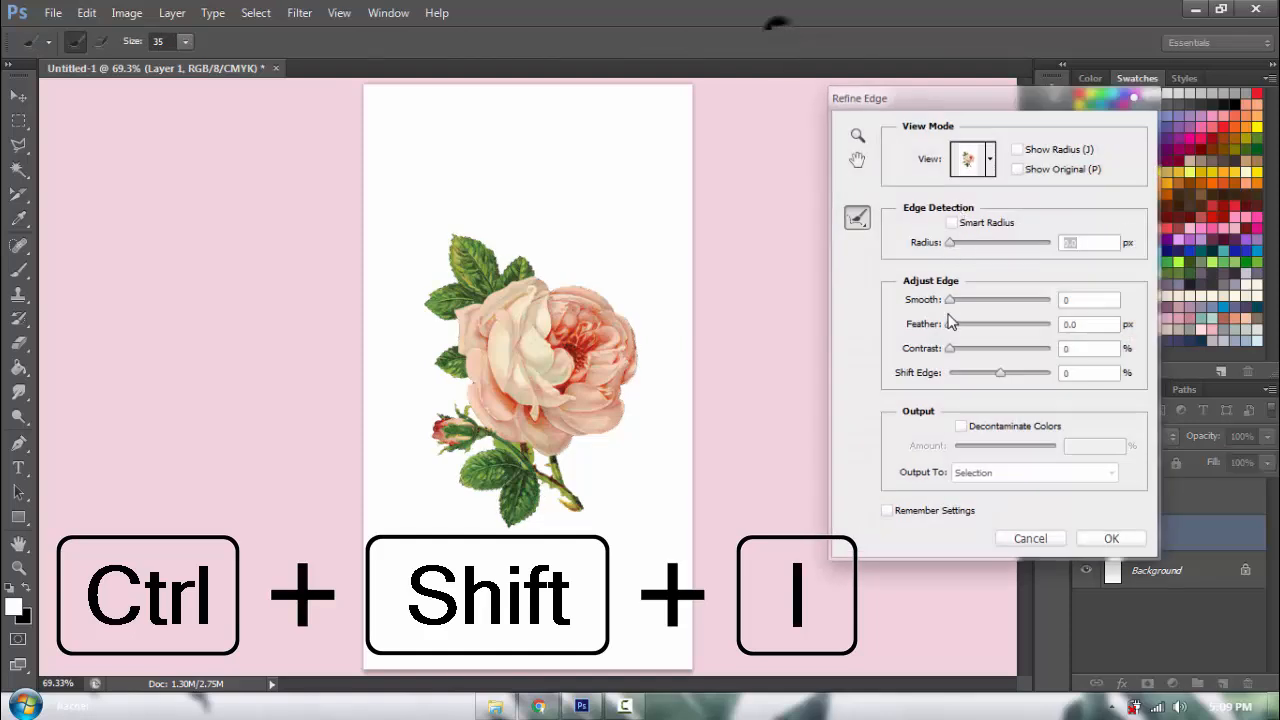
left_click(951, 301)
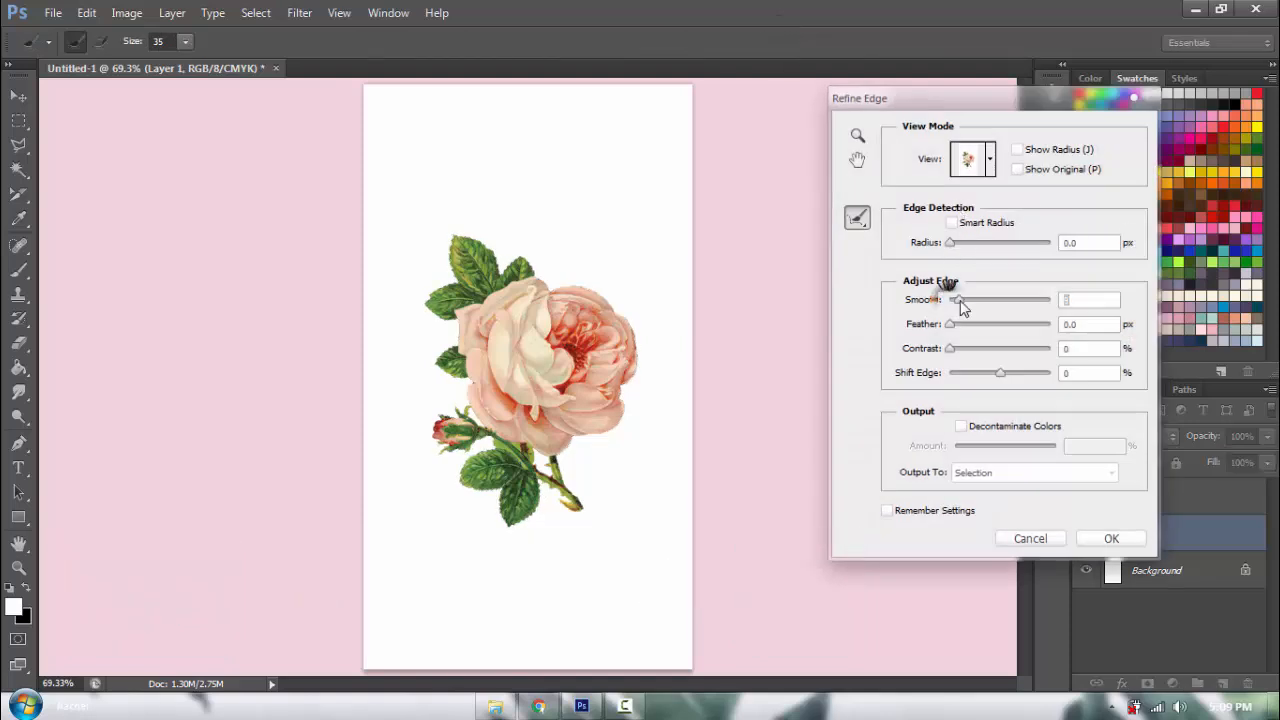
left_click(1109, 539)
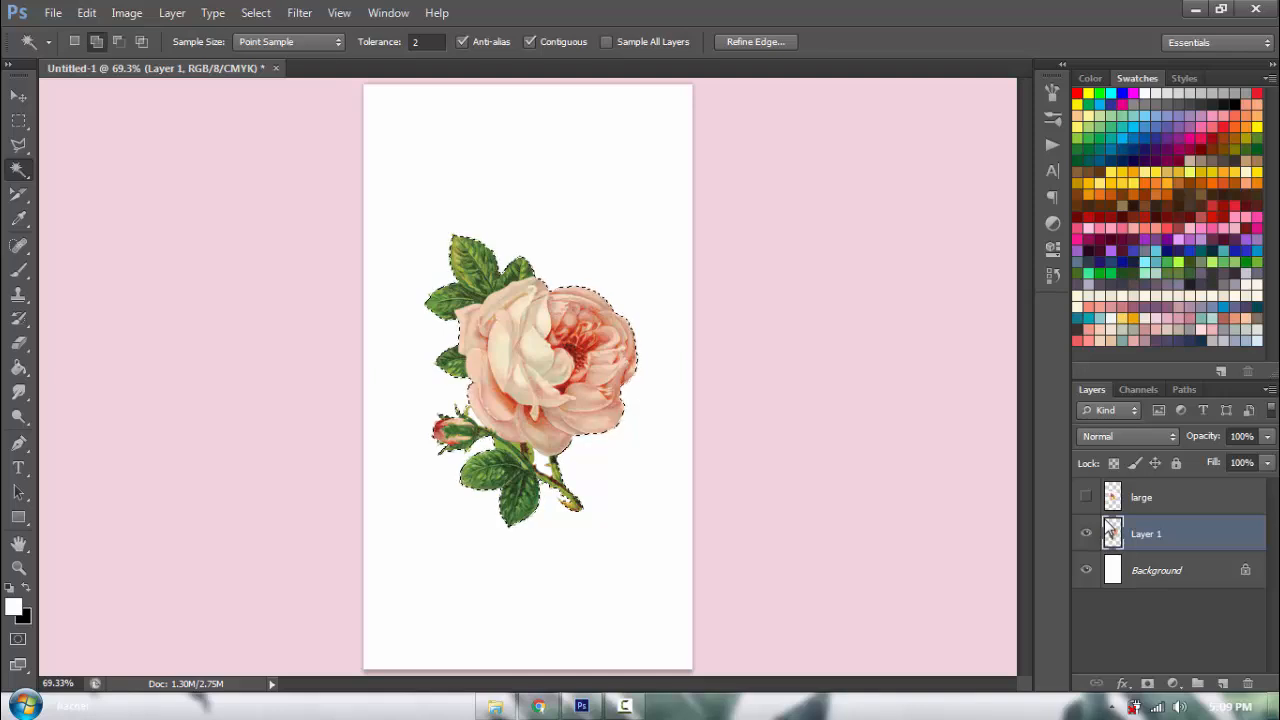
- Copy the selected rose to a new layer and delete the original rose layer
key("ctrl+j")
left_click(1169, 568)
key("Delete")
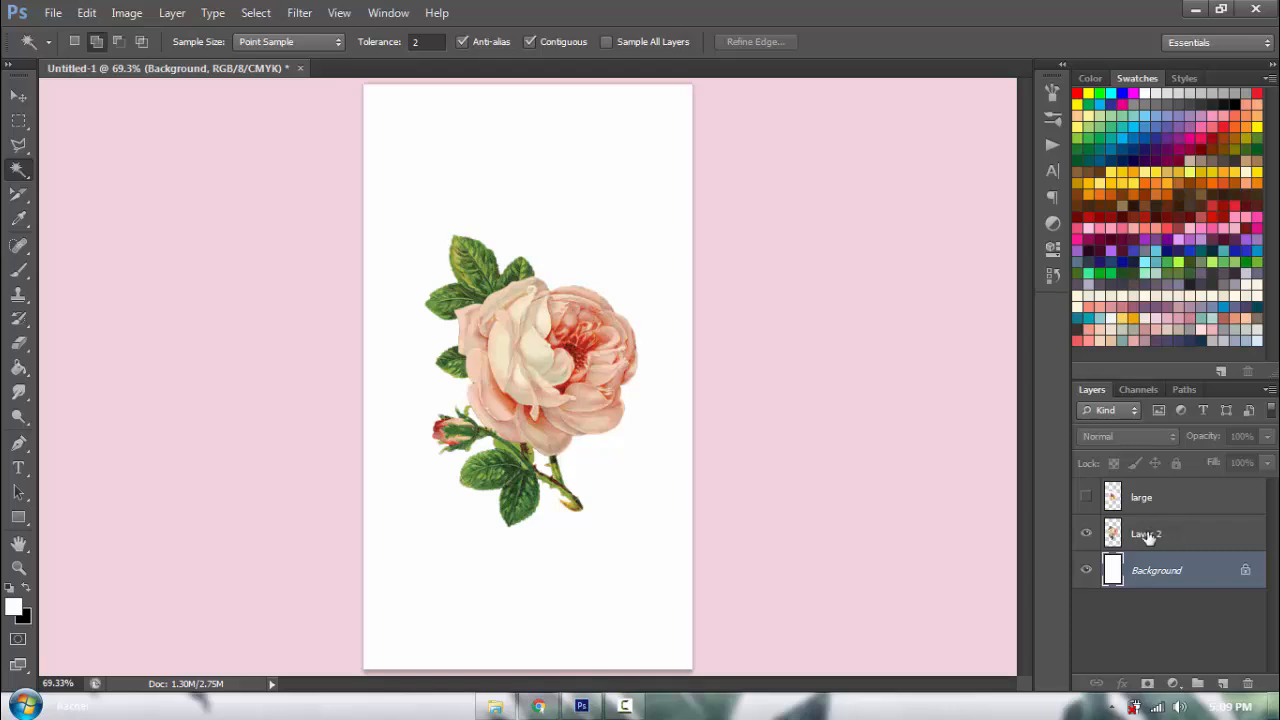
- Show the photo layer again and move the rose down behind the photo
left_click(1148, 536)
key("ctrl+t")
left_click(335, 42)
left_click(908, 42)
left_click(1086, 496)
left_click(18, 97)
left_click_drag(633, 356, 646, 460)
- Rotate the rose and reposition it behind the photo's lower-right corner
left_click(1094, 600)
key("ctrl+t")
left_click_drag(755, 443, 697, 566)
left_click(936, 42)
left_click_drag(656, 487, 586, 320)
- Duplicate the rose layer, rotate the copy and position it behind the photo's upper-right edge
key("ctrl+j")
key("ctrl+t")
left_click_drag(640, 440, 456, 87)
left_click_drag(489, 209, 509, 317)
left_click_drag(700, 470, 418, 8)
left_click_drag(615, 306, 589, 388)
left_click_drag(690, 560, 663, 305)
left_click_drag(547, 534, 603, 434)
left_click(941, 42)
- Warp the duplicated rose, pulling its lower right part slightly inward and upward behind the photo
key("ctrl+t")
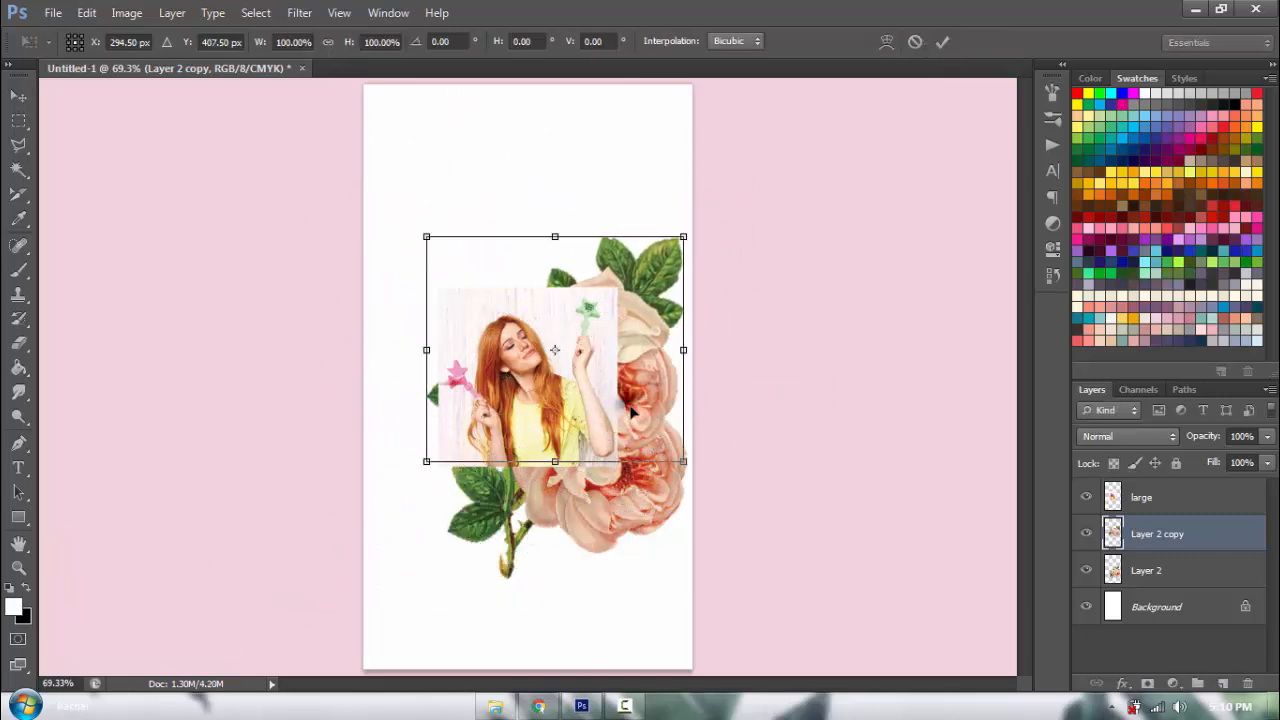
right_click(632, 410)
left_click_drag(643, 436, 639, 403)
left_click_drag(623, 312, 635, 325)
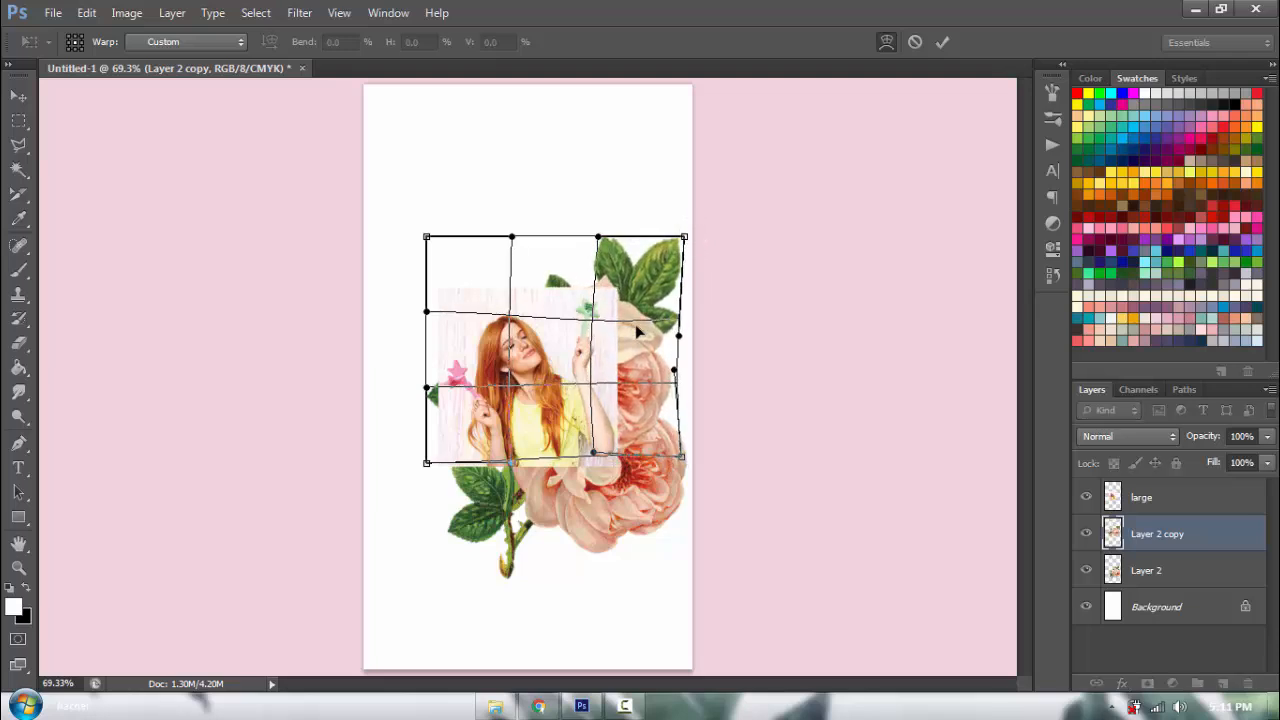
left_click(945, 43)
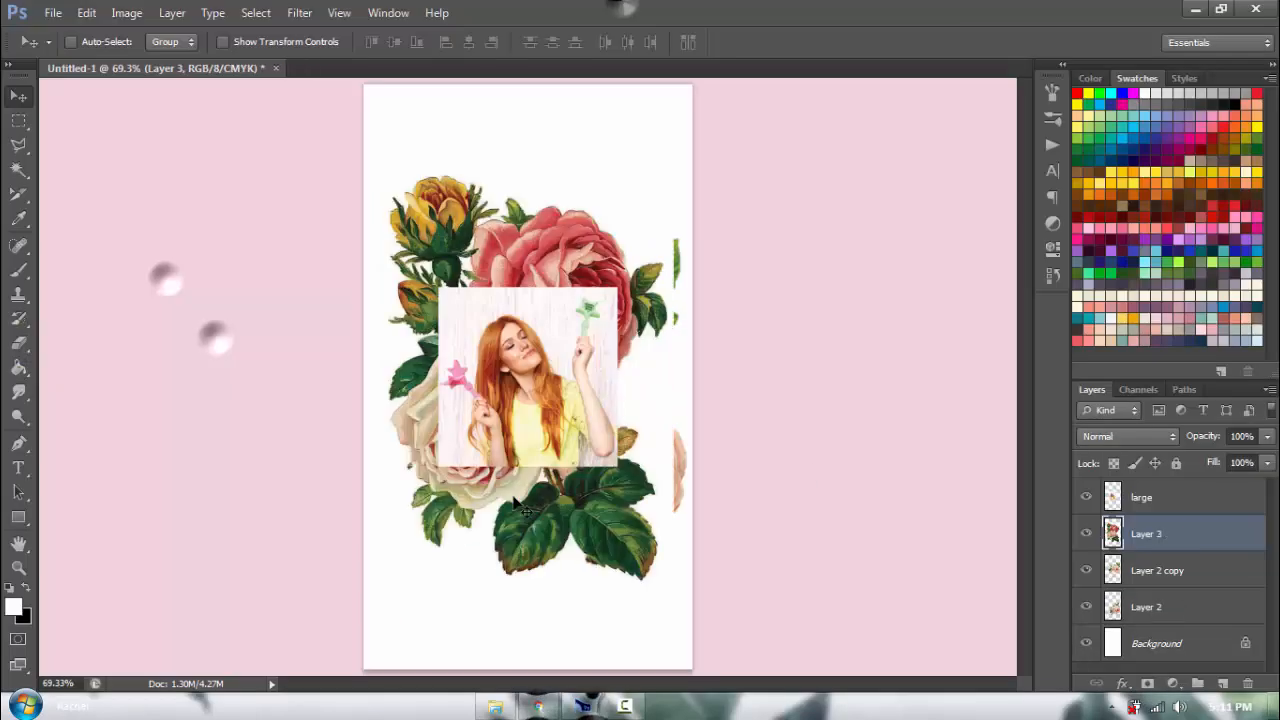
- Set the pasted bouquet layer's blend mode to Darken and move the bouquet down and to the left behind the photo
left_click(1127, 437)
left_click(1112, 143)
left_click(1127, 437)
left_click(1108, 52)
mouse_move(536, 269)
left_mouse_down()
mouse_move(507, 265)
mouse_move(499, 312)
left_mouse_up()
left_click(19, 343)
left_click_drag(602, 514, 600, 545)
left_click(90, 42)
left_click_drag(54, 104, 60, 104)
left_click_drag(622, 510, 600, 535)
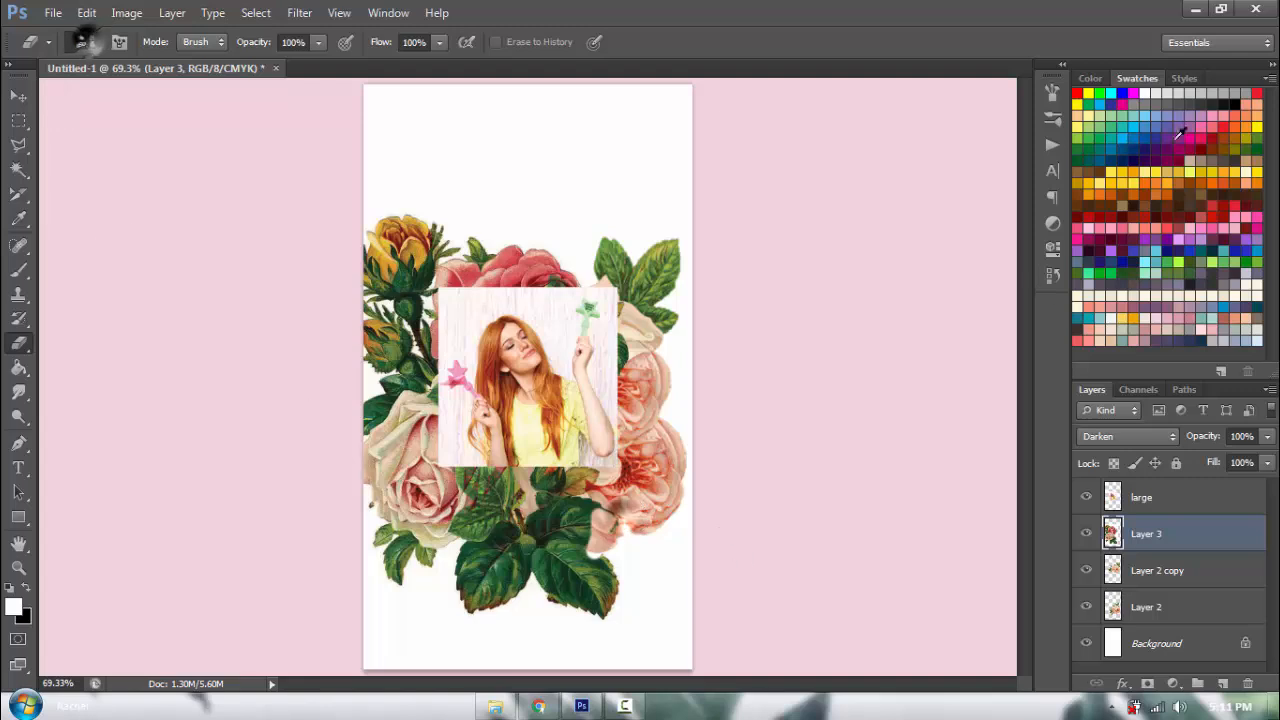
left_click(1052, 276)
left_click(790, 525)
left_click(996, 80)
- Move the bouquet layer beneath both rose layers, scale it to 86% and reposition it behind the photo
left_click_drag(1156, 530, 1171, 614)
key("ctrl+t")
left_click(342, 43)
left_click_drag(356, 44, 341, 48)
left_click_drag(481, 284, 484, 269)
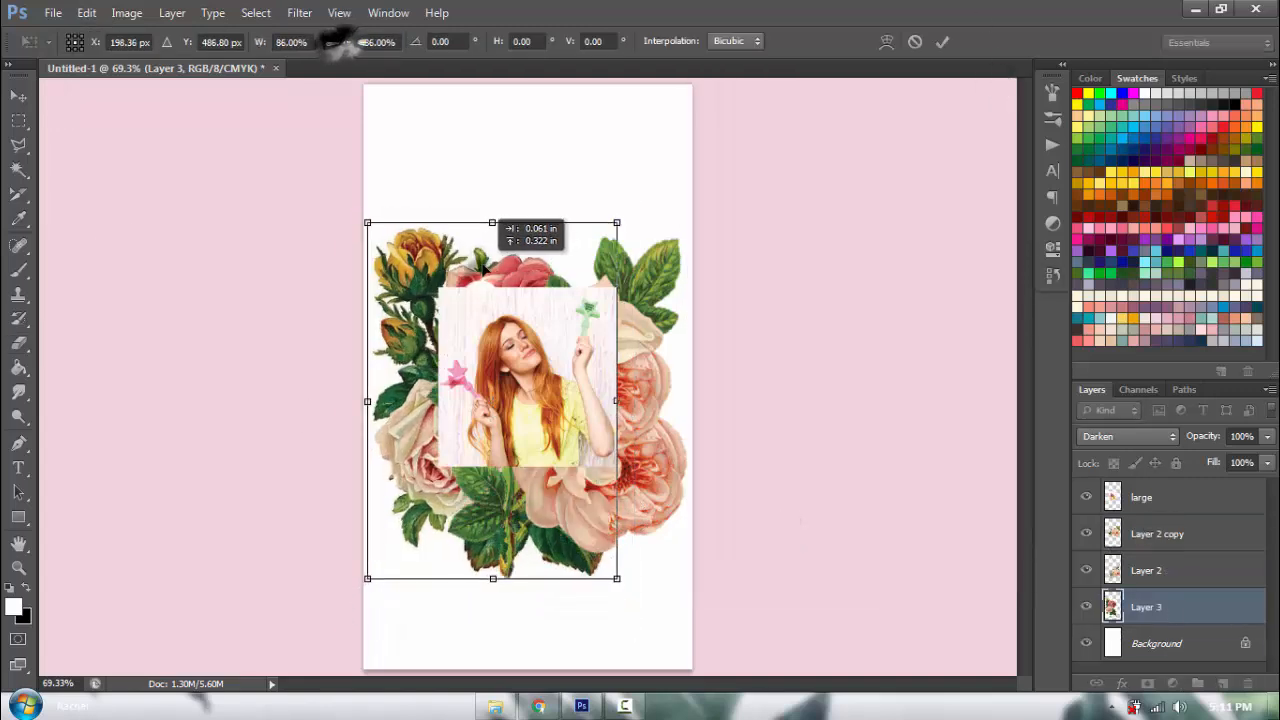
- Warp the bouquet, stretching its upper edge upward above the photo
right_click(557, 269)
left_click(580, 414)
left_click_drag(534, 223, 557, 172)
left_click(943, 42)
- Draw a square frame about 344 px wide around the photo, with no fill and a 10 pt white stroke, above the rose layers
left_click(20, 518)
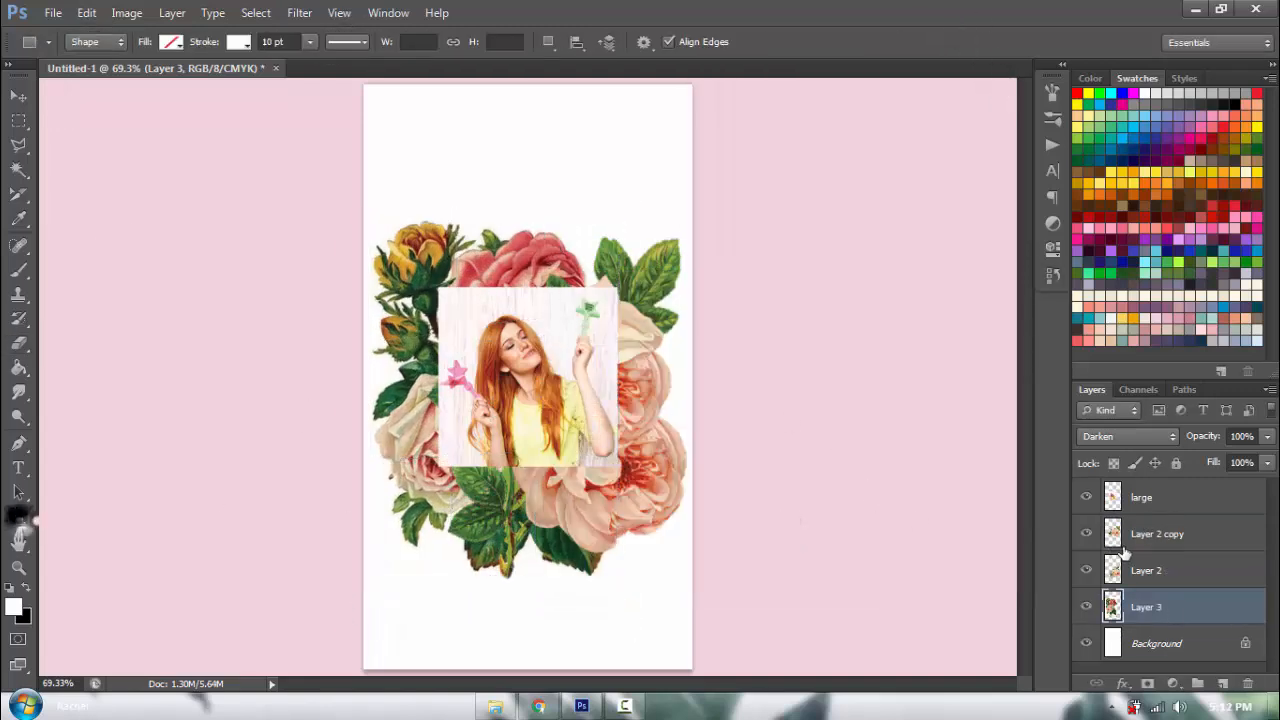
left_click(1137, 533)
right_click(18, 520)
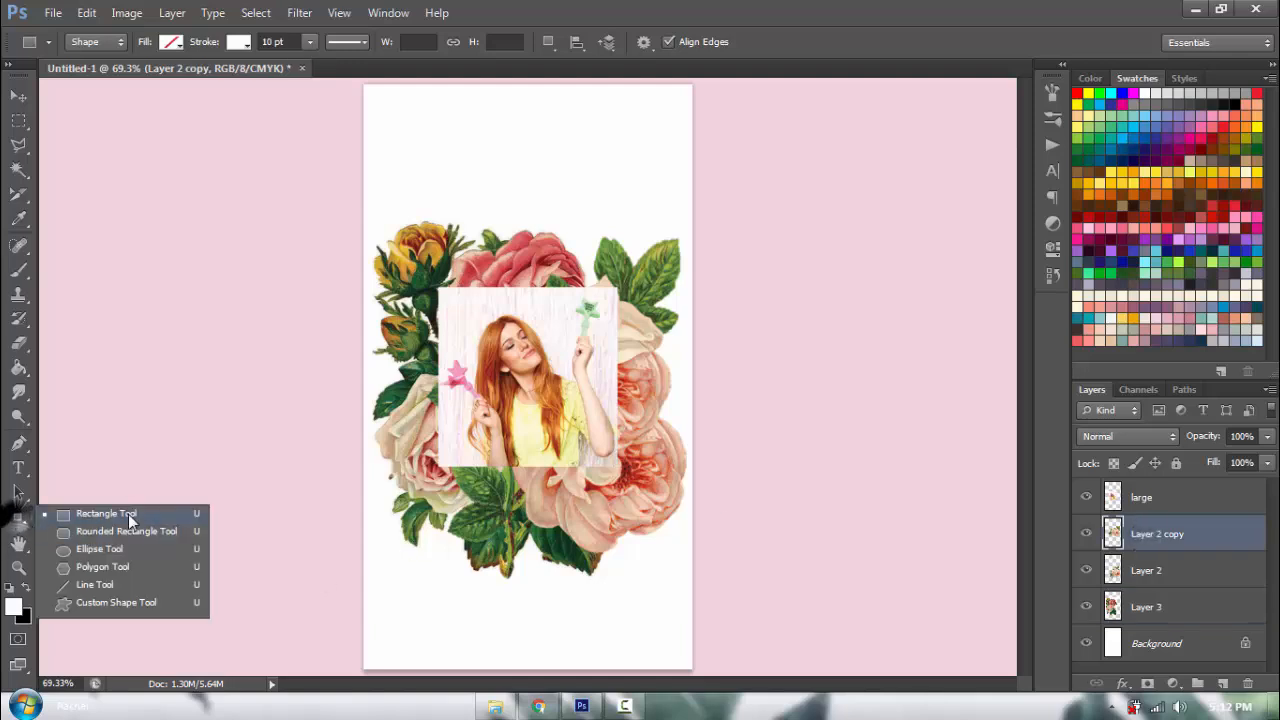
left_click(130, 514)
left_click(171, 42)
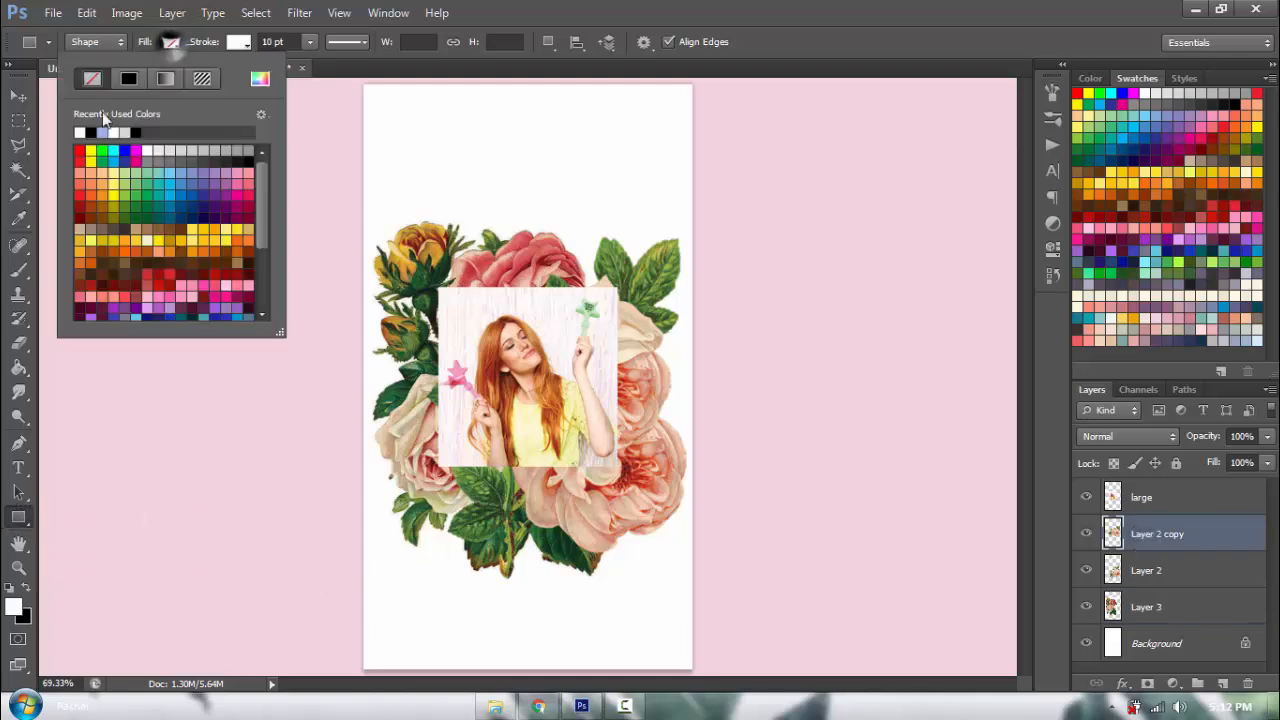
left_click(240, 42)
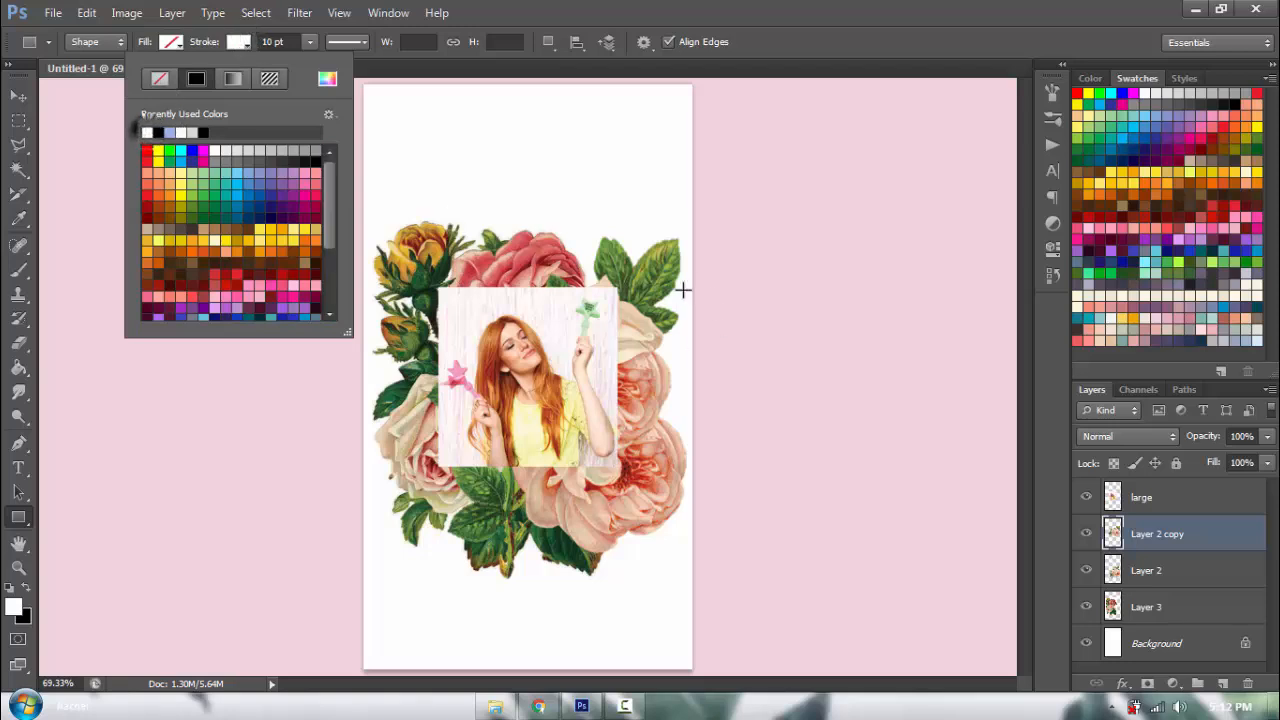
left_click(650, 268)
mouse_move(640, 268)
left_mouse_down()
mouse_move(380, 534)
mouse_move(424, 527)
mouse_move(415, 532)
left_mouse_up()
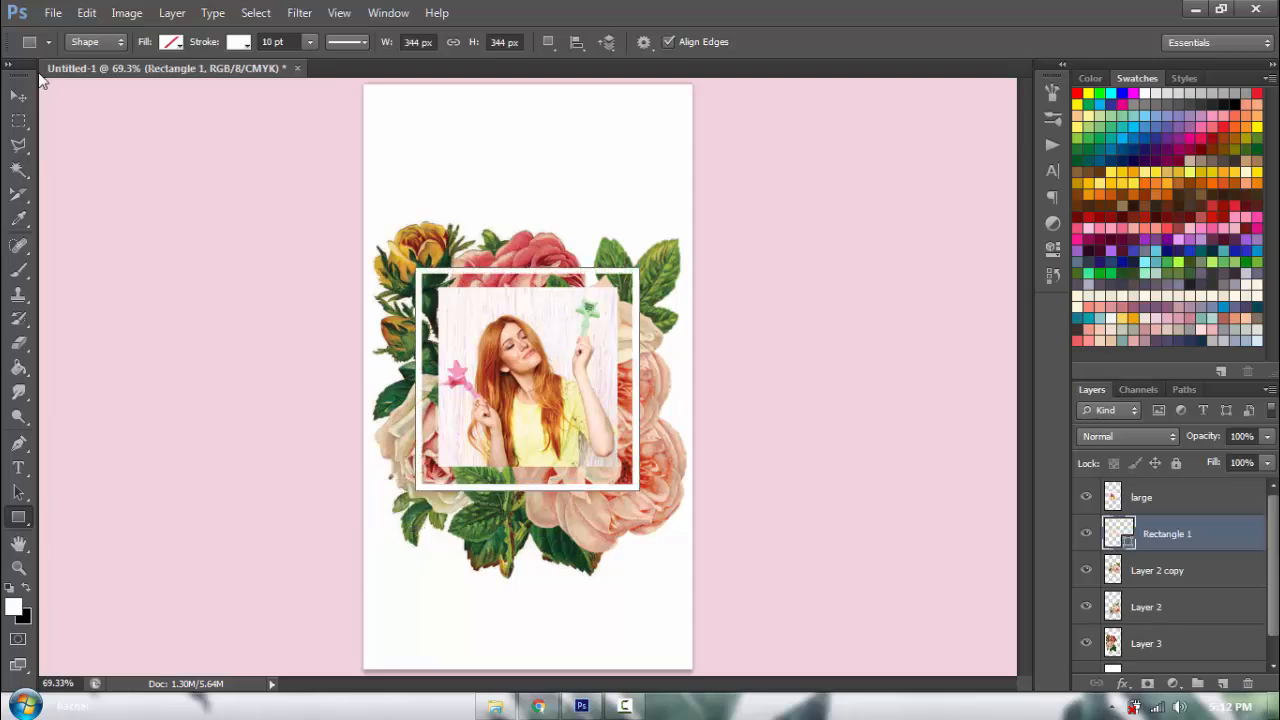
- Center the white square frame horizontally and vertically on the Background layer
left_click(19, 97)
scroll(1210, 633, "down", 1)
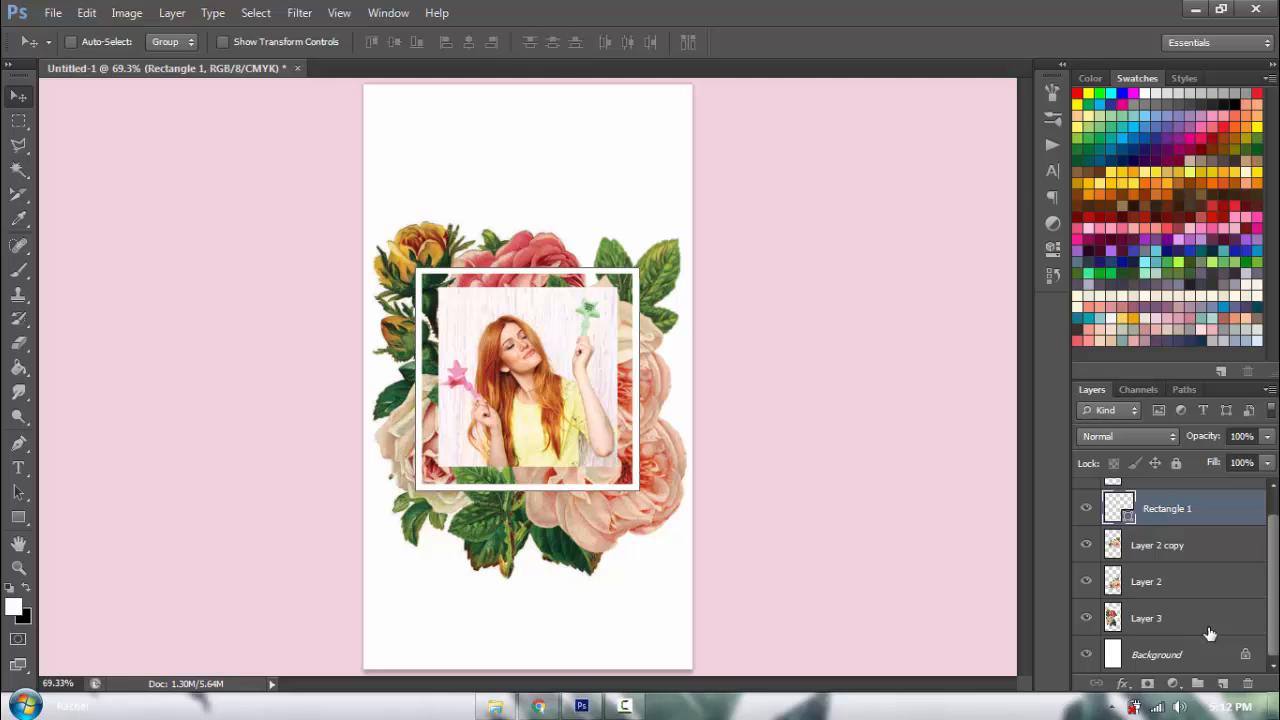
left_click(1160, 654, "ctrl")
left_click(469, 42)
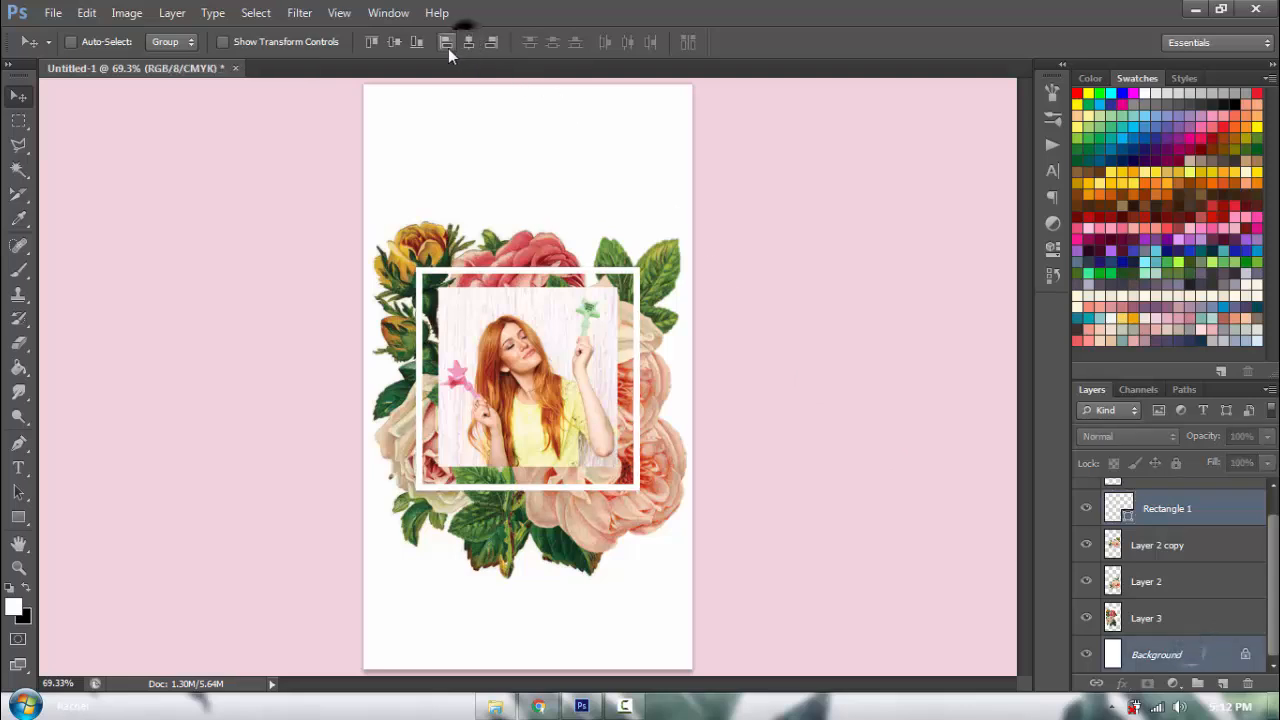
left_click(395, 42)
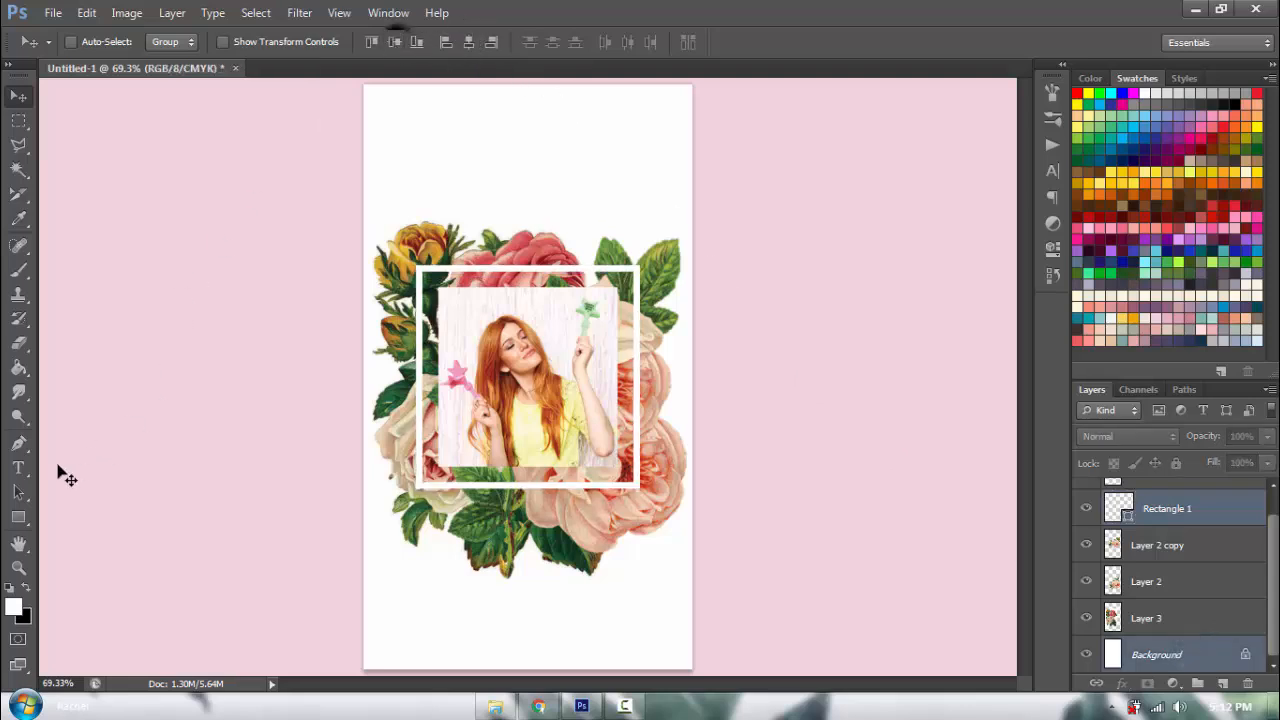
- Add the photo layer to the selection and align its horizontal center with the frame and background
scroll(1185, 515, "up", 1)
left_click(1182, 500, "shift")
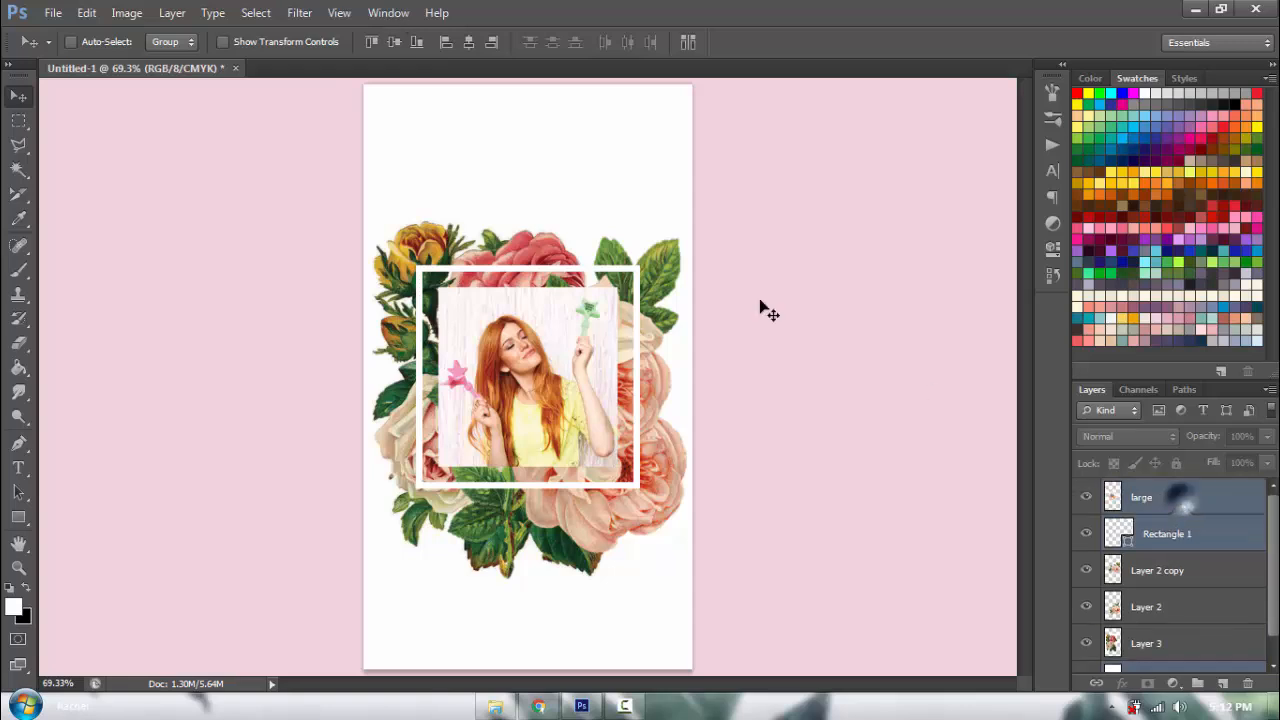
left_click(469, 45)
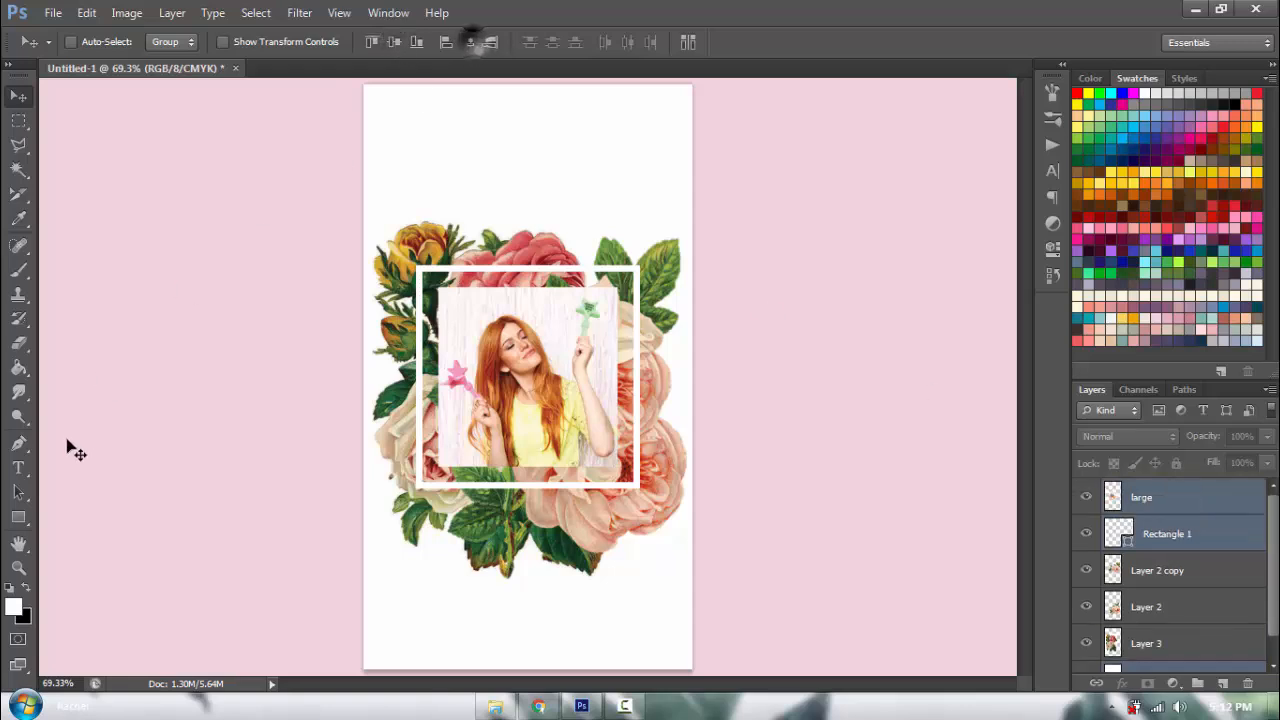
- Set the foreground colour to pale yellow fdffc8 and fill the Background layer with it
left_click(12, 607)
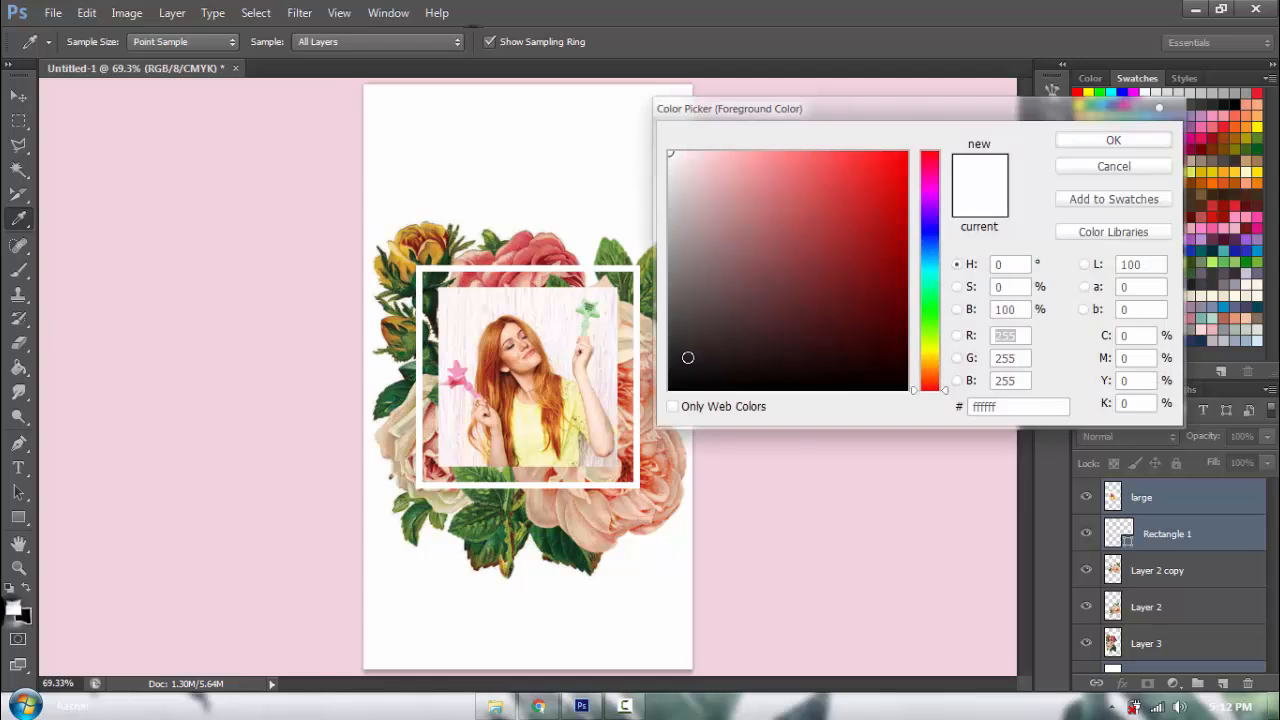
left_click_drag(536, 446, 533, 440)
left_click_drag(729, 157, 718, 148)
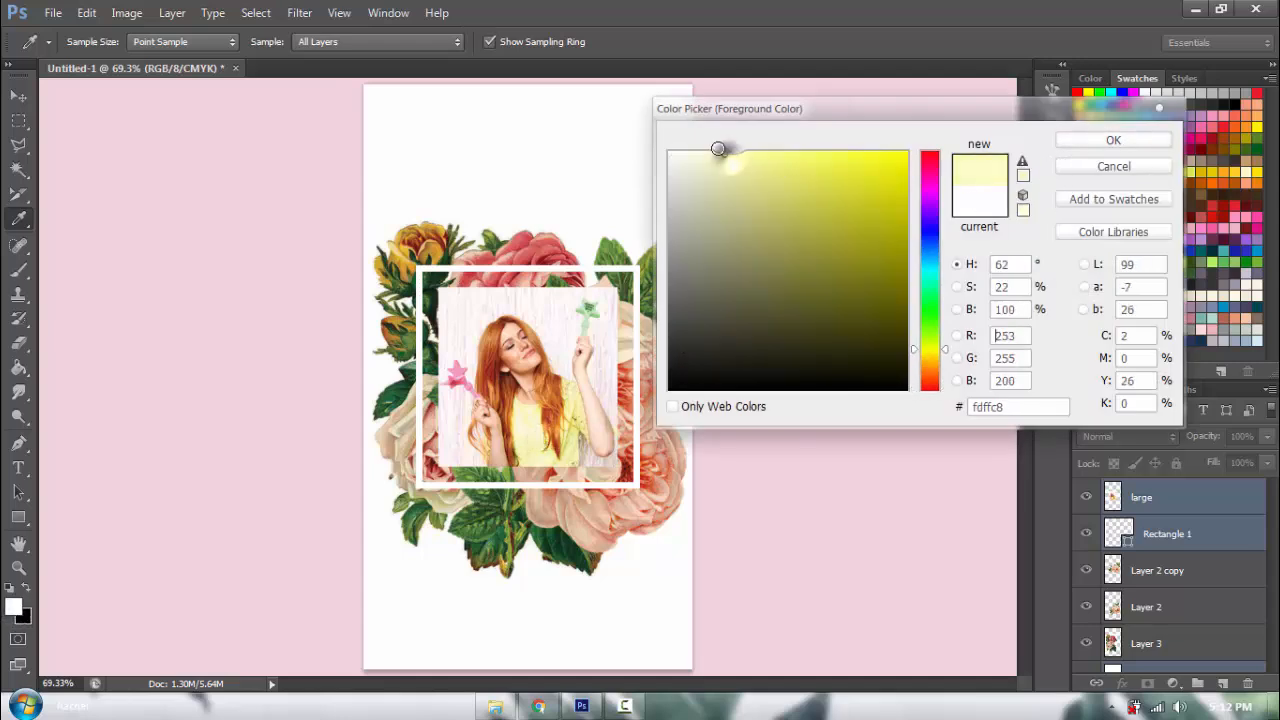
left_click(1127, 147)
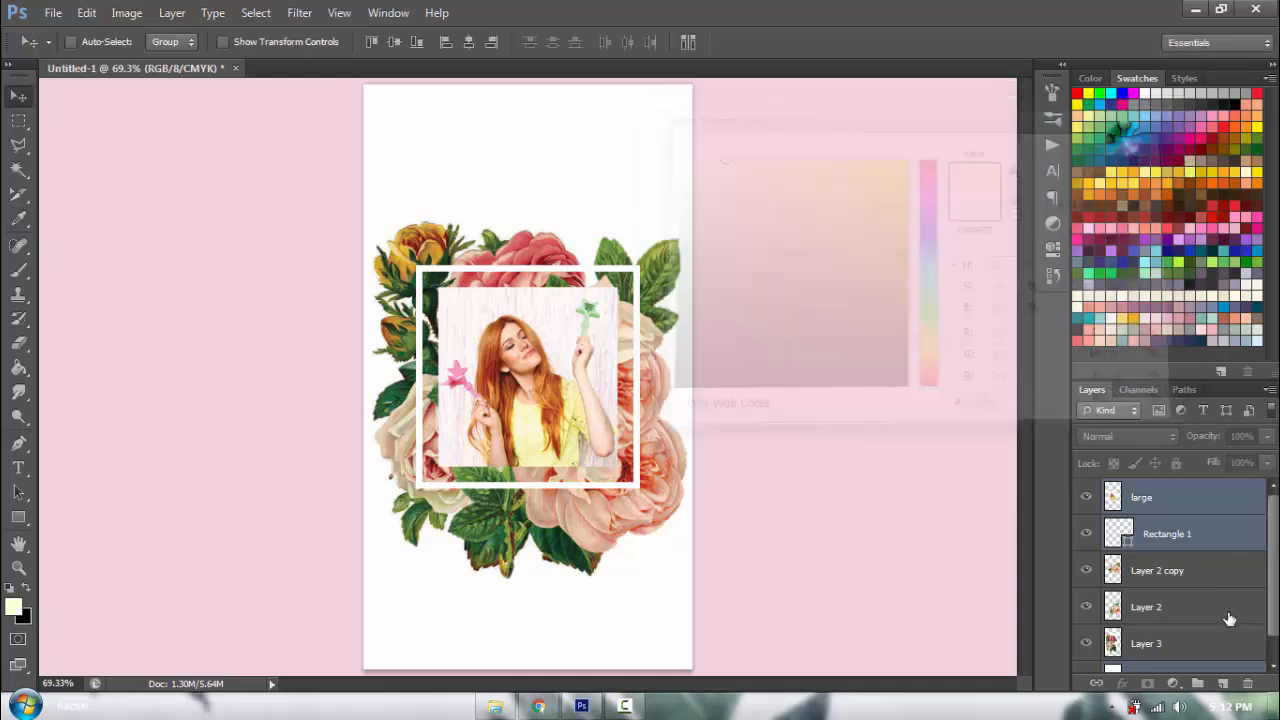
left_click(1193, 668)
left_click(18, 370)
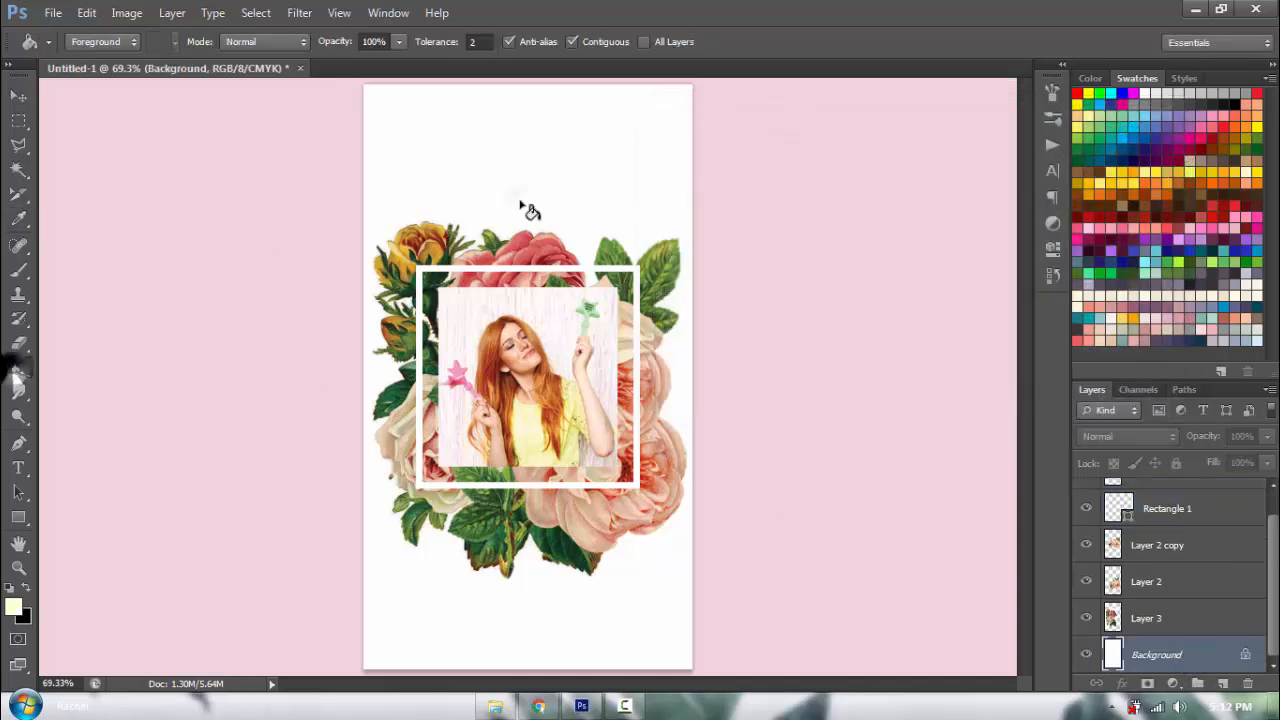
left_click(518, 200)
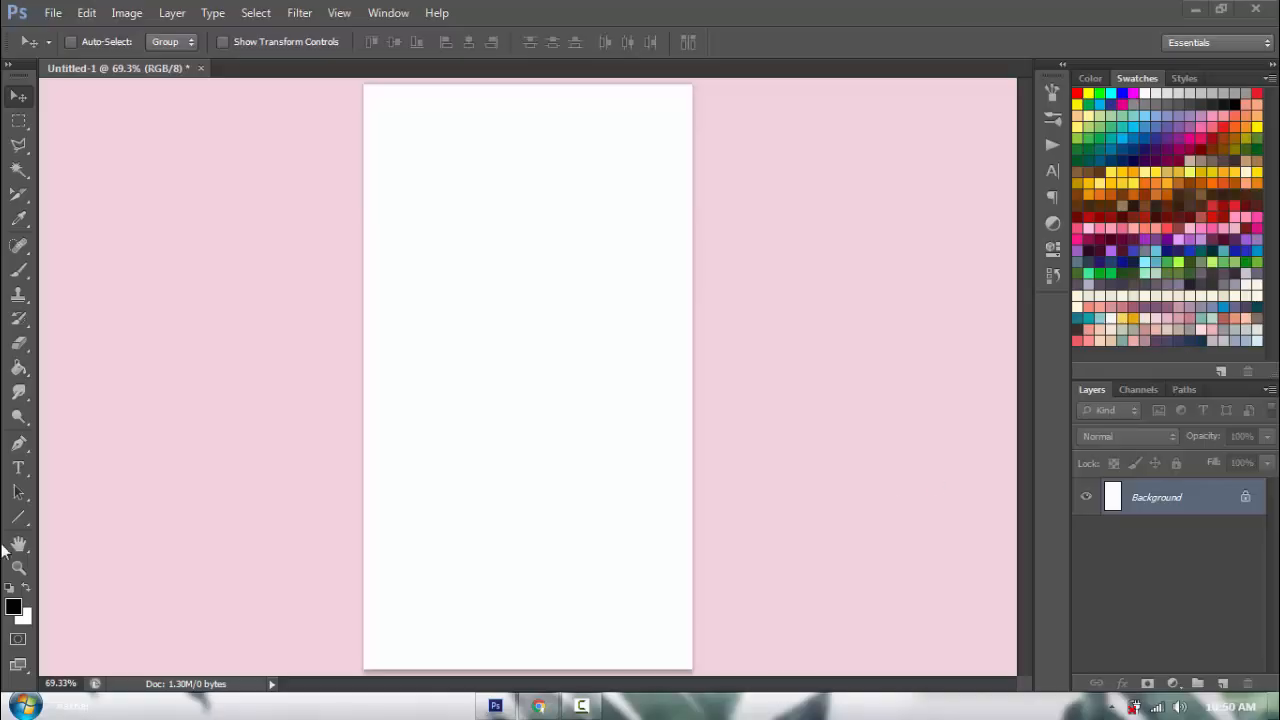
- Draw a circle about 275 px in diameter in the middle of the blank canvas with the Ellipse tool
left_click(28, 518)
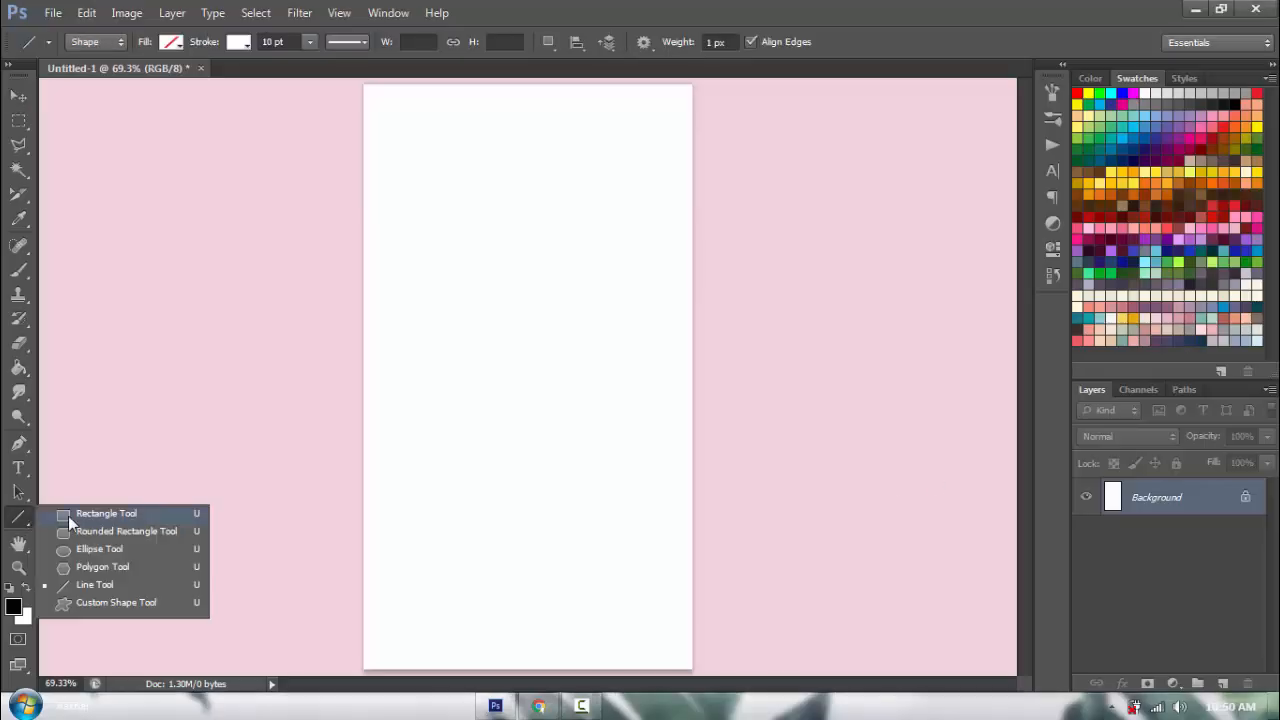
left_click(92, 549)
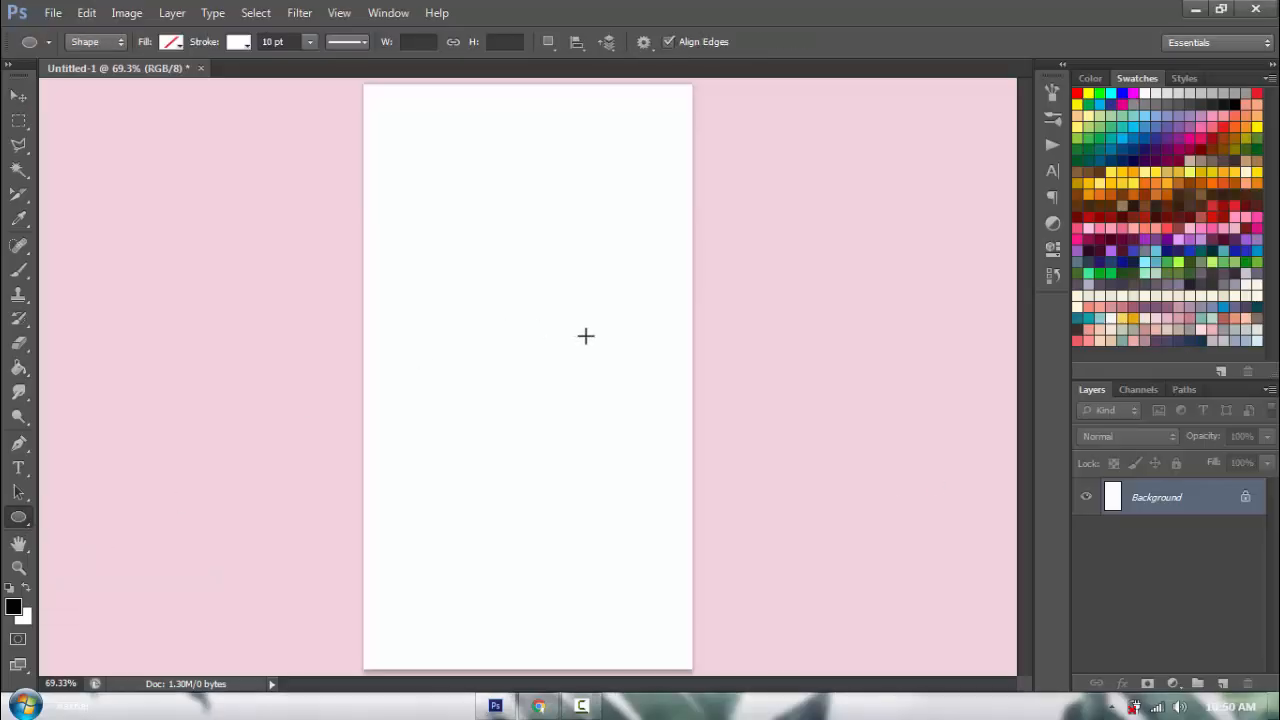
left_click_drag(596, 338, 461, 447)
left_click_drag(384, 514, 391, 517)
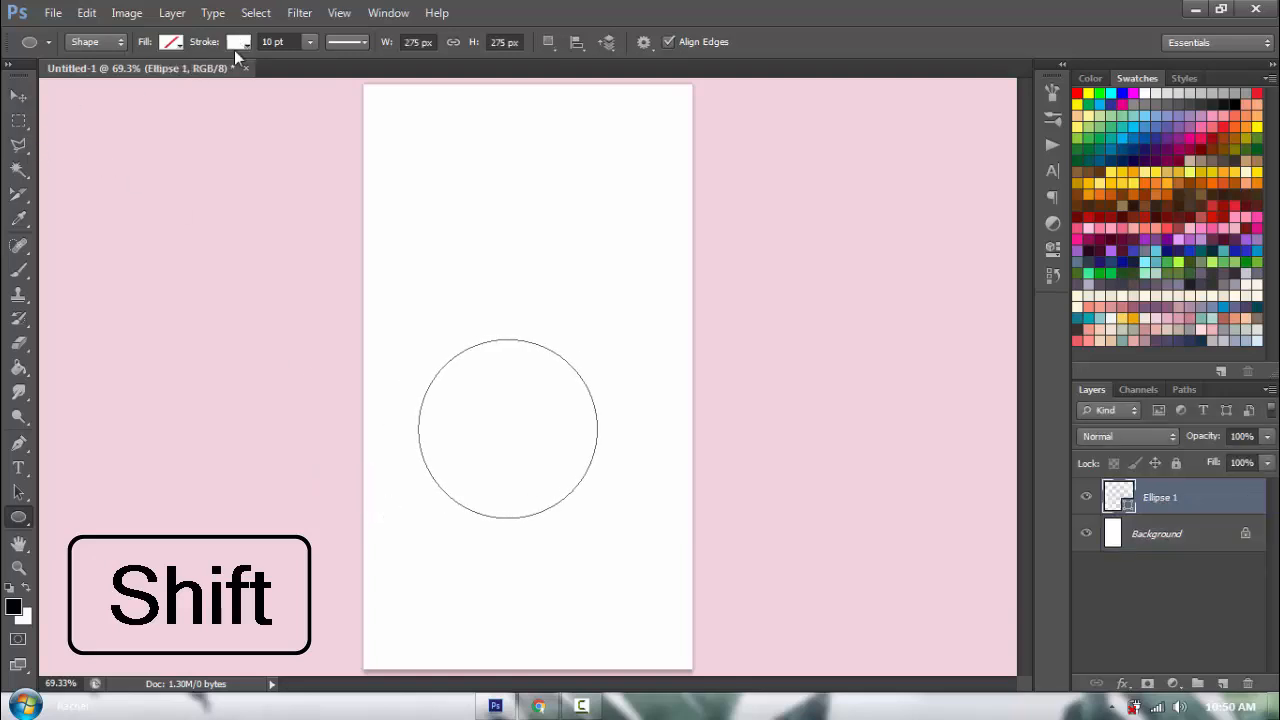
- Remove the circle's stroke and give it a solid grey fill
left_click(237, 44)
left_click(168, 77)
left_click(171, 41)
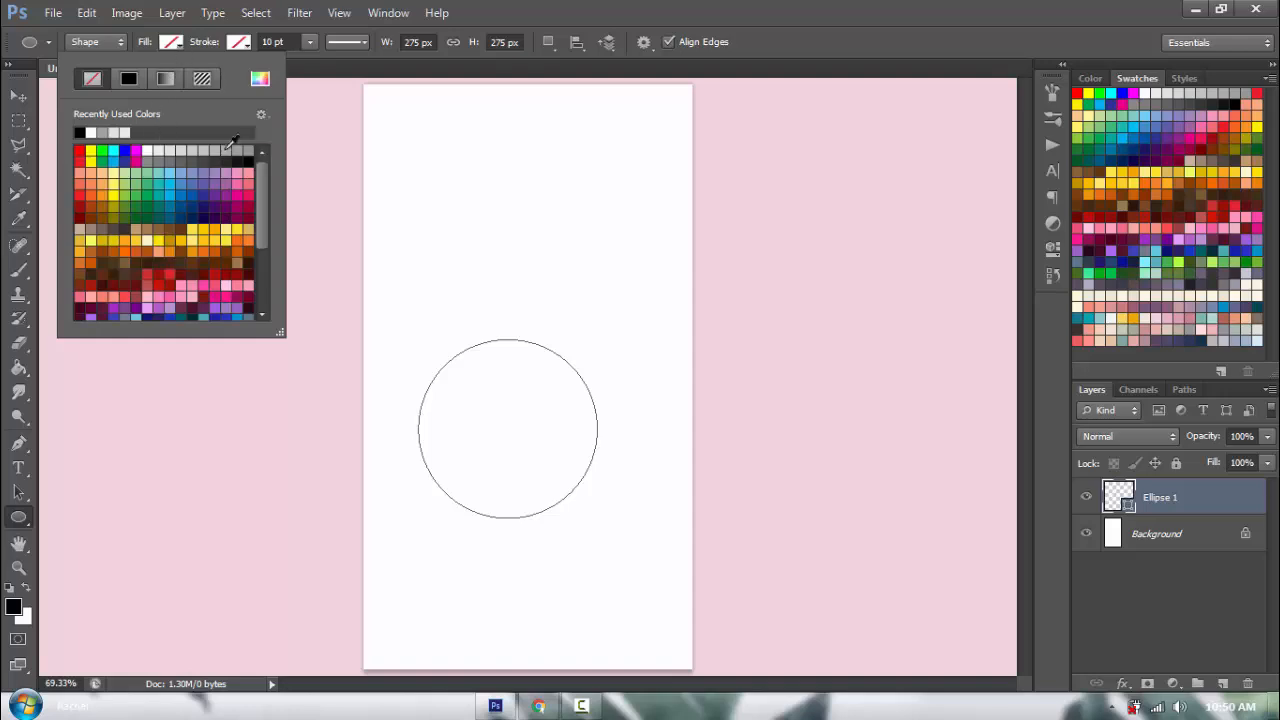
left_click(113, 132)
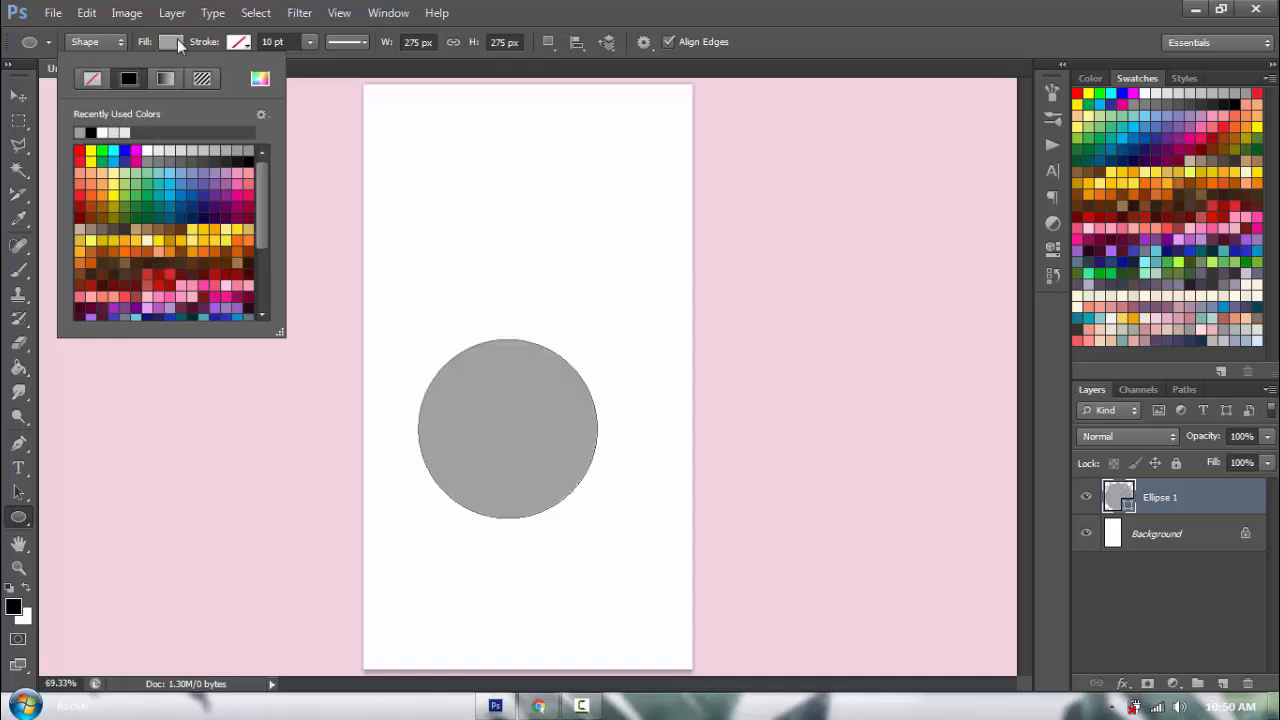
left_click(177, 42)
- Scale the grey circle proportionally to 108%
left_click(19, 97)
key("ctrl+t")
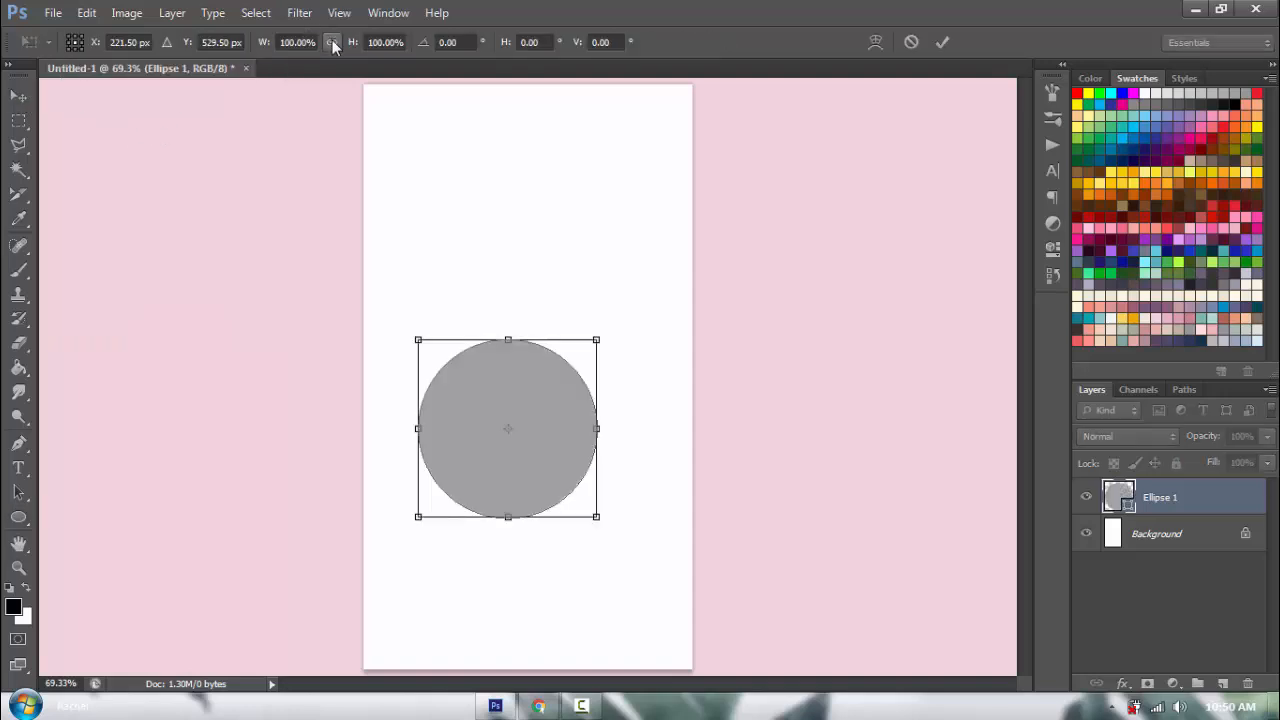
left_click_drag(349, 44, 353, 43)
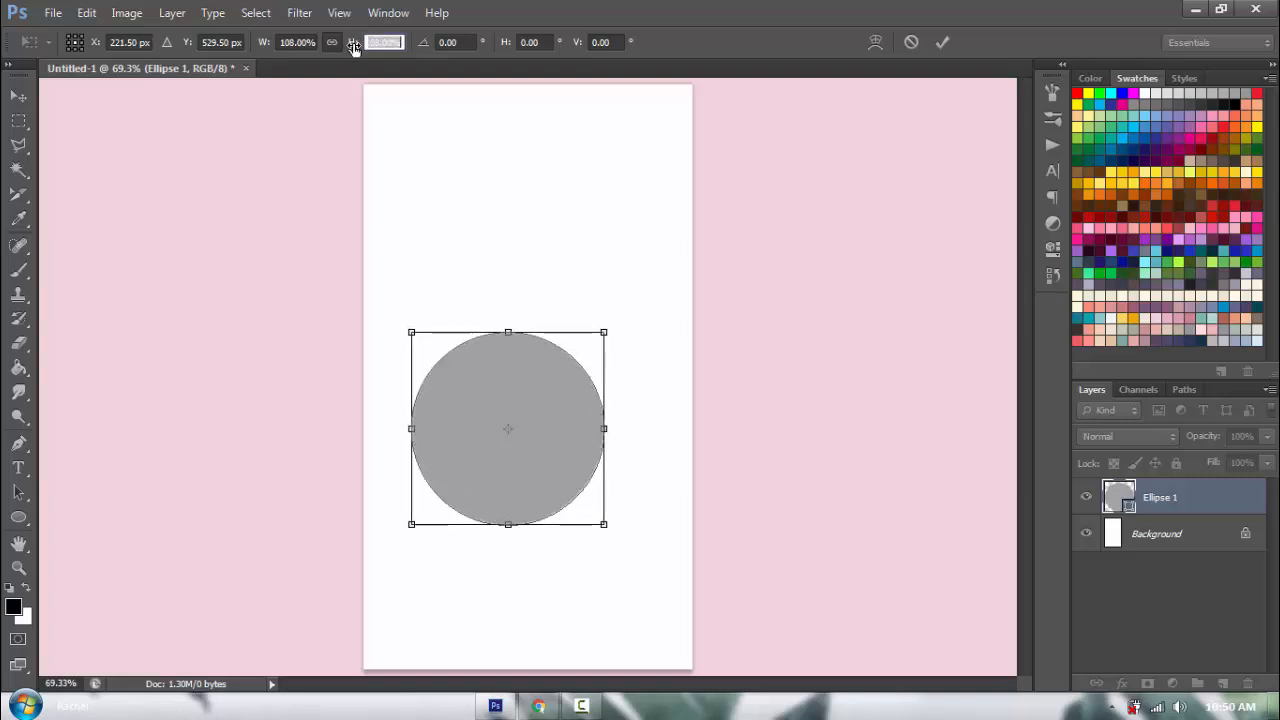
left_click(943, 42)
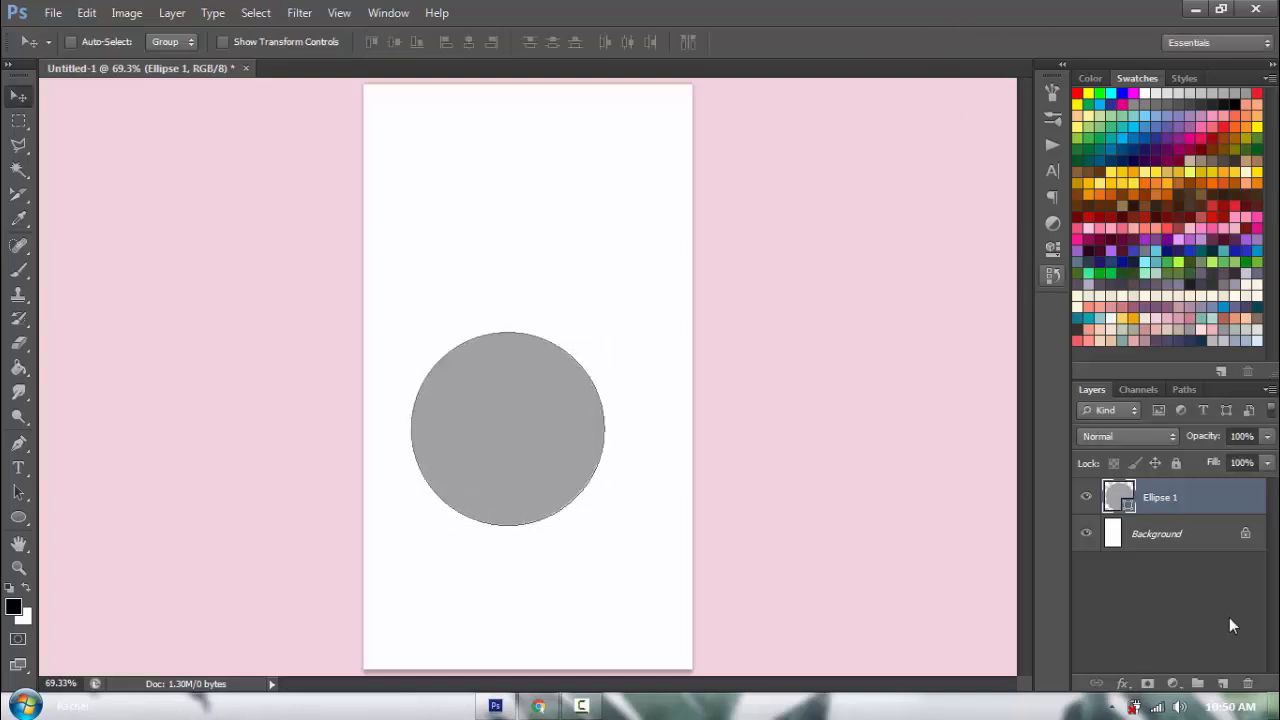
- Center the circle horizontally on the Background layer
left_click(1168, 535, "shift")
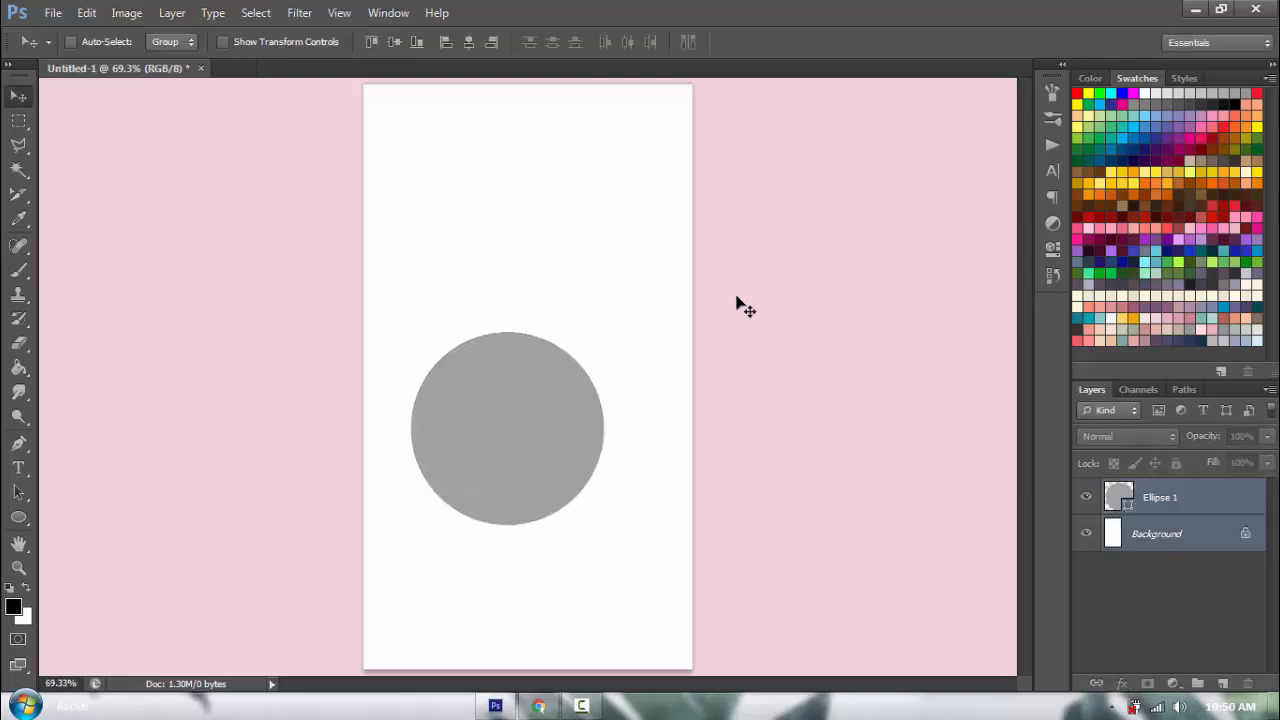
left_click(468, 43)
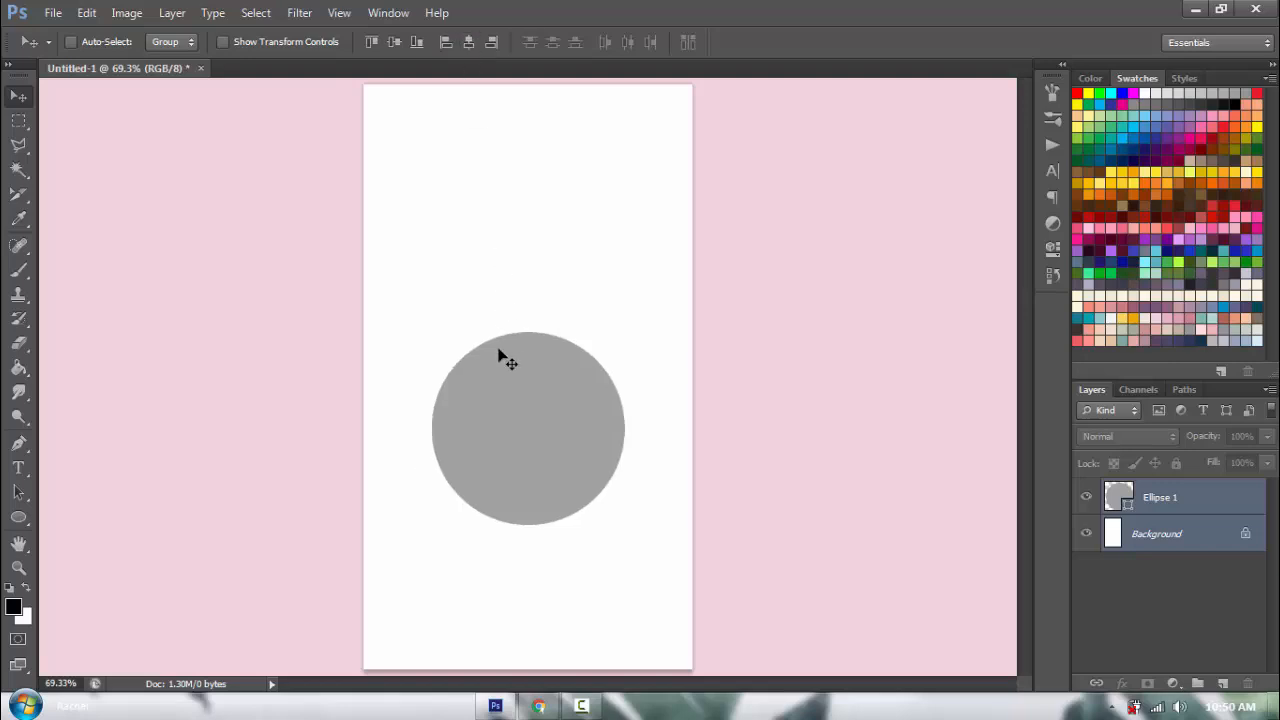
left_click_drag(518, 368, 519, 394)
key("Return")
- Select only the circle layer and nudge the circle straight down into the lower half of the canvas
left_click(1183, 508)
key("Down")
key("Down")
key("Down")
key("Down")
key("Down")
key("Down")
key("Down")
key("Down")
key("Down")
key("Down")
key("Down")
key("Down")
key("Down")
key("Down")
key("Down")
key("Down")
key("Down")
key("Down")
key("Down")
key("Down")
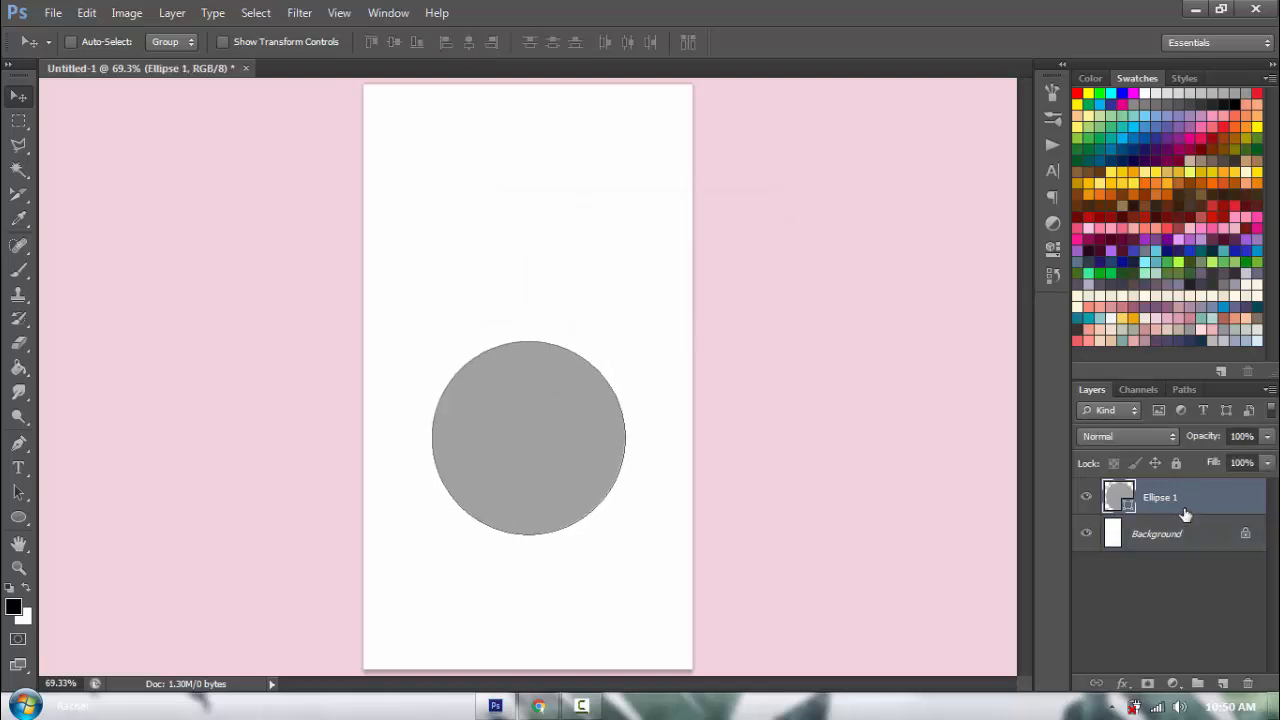
key("Down")
key("Down")
key("Down")
- Switch to Chrome and copy the vampire portrait with the kitten from its We Heart It page
left_click(538, 706)
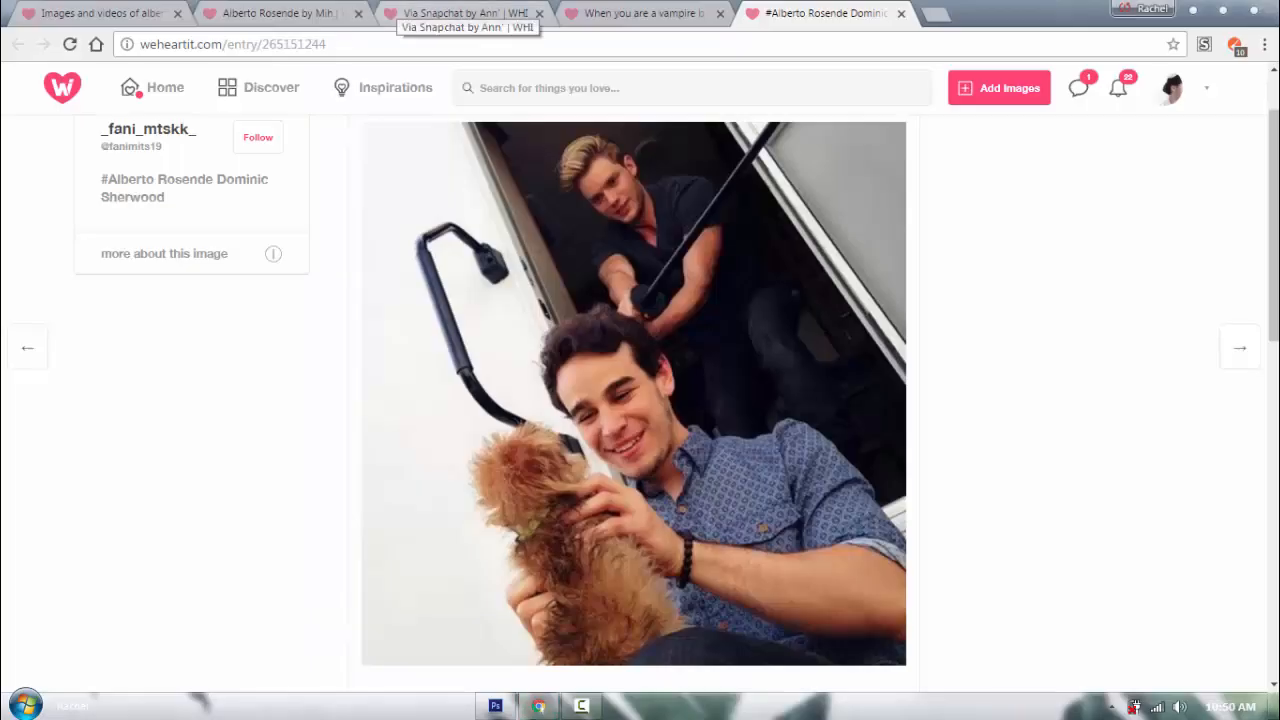
left_click(462, 9)
left_click(668, 11)
right_click(643, 357)
left_click(690, 416)
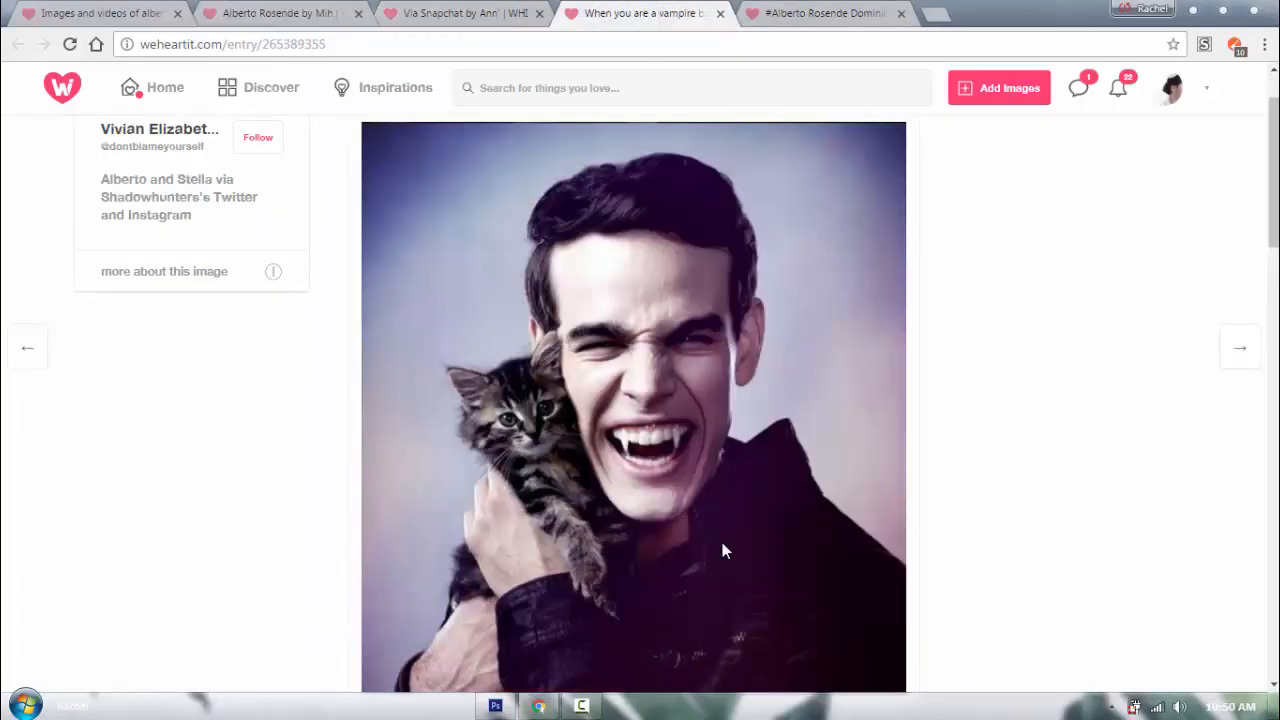
- Switch back to Photoshop, paste the vampire portrait above the circle and move it down until it covers the circle
left_click(496, 706)
key("ctrl+v")
key("ctrl+z")
right_click(517, 297)
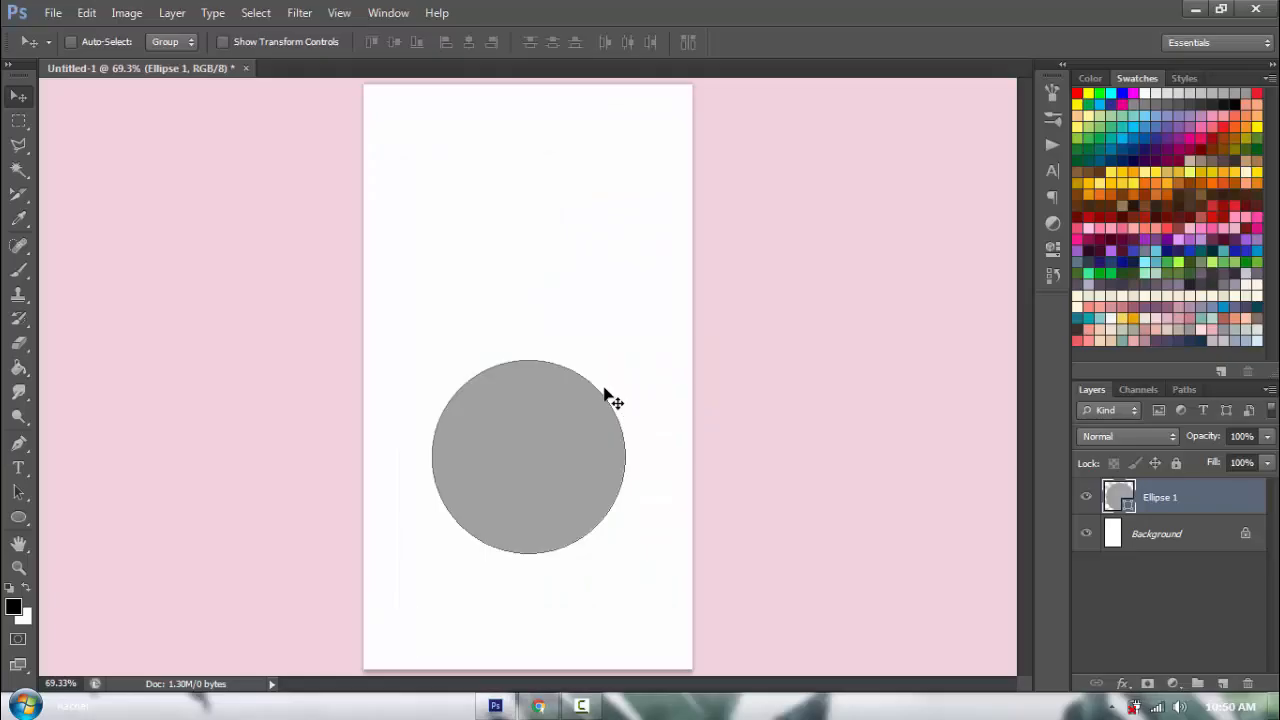
key("ctrl+v")
left_click_drag(565, 323, 571, 421)
- Clip the vampire portrait to the circle and scale it proportionally to 66%
right_click(1210, 505)
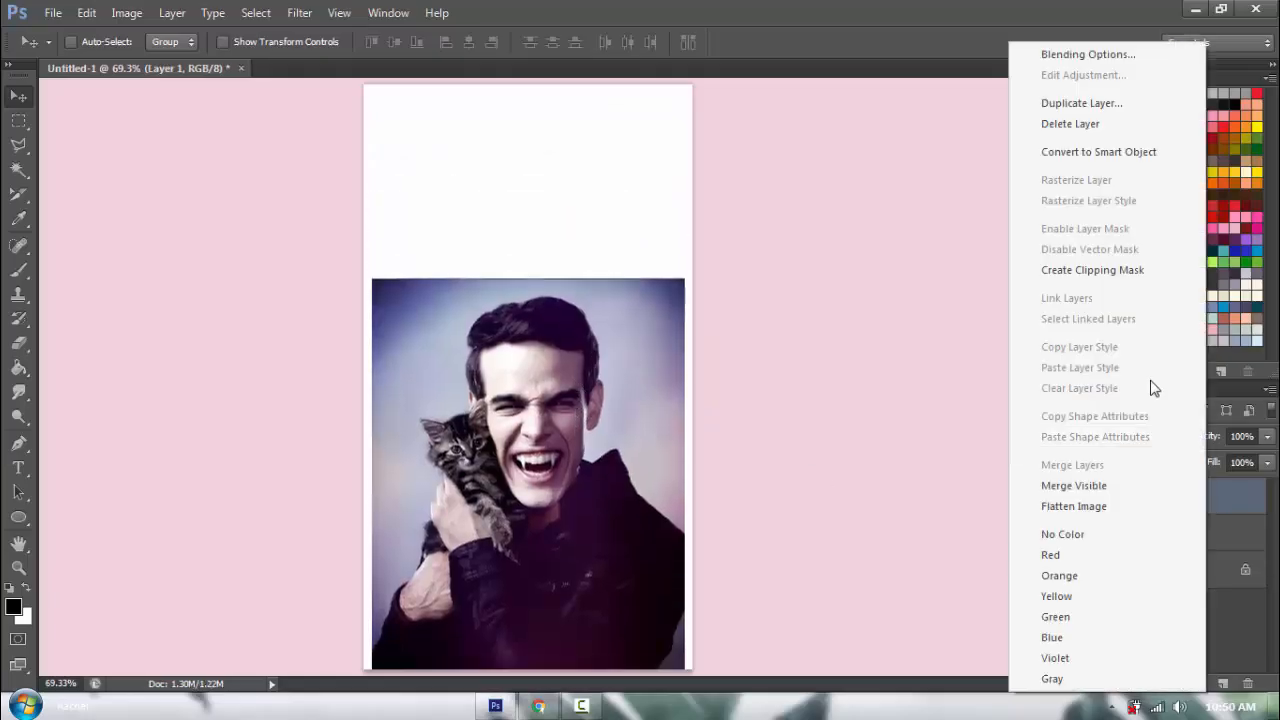
left_click(1132, 272)
key("ctrl+t")
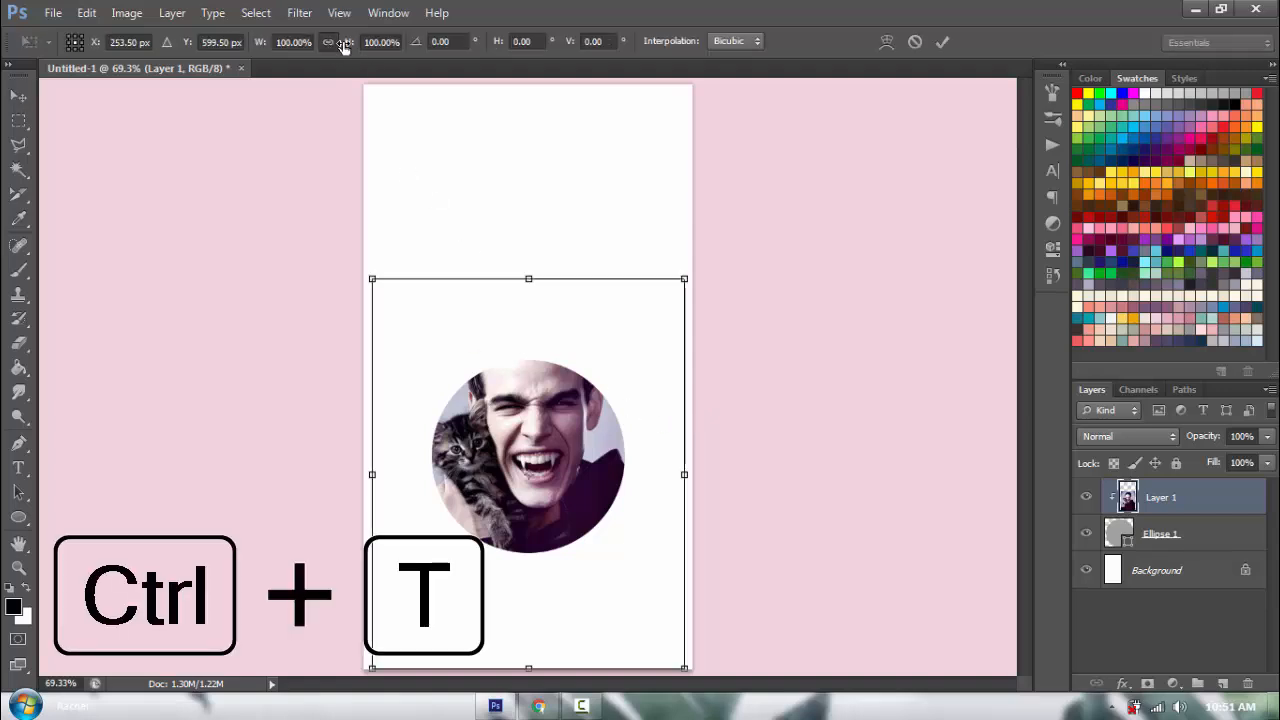
mouse_move(344, 47)
left_mouse_down()
mouse_move(317, 48)
mouse_move(341, 39)
left_mouse_up()
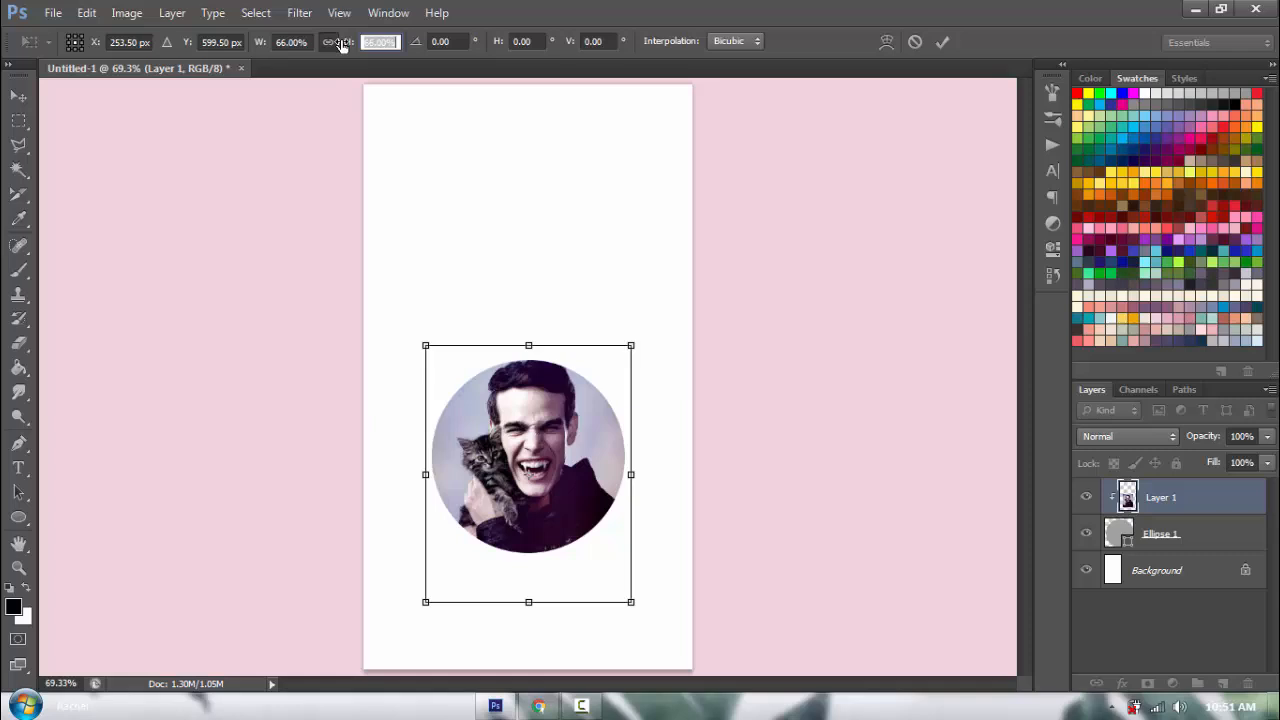
left_click(940, 45)
- Draw a wide rectangle about 566 × 169 px across the canvas, directly above the Background layer and behind the circle
left_click(1204, 578)
left_click(19, 524)
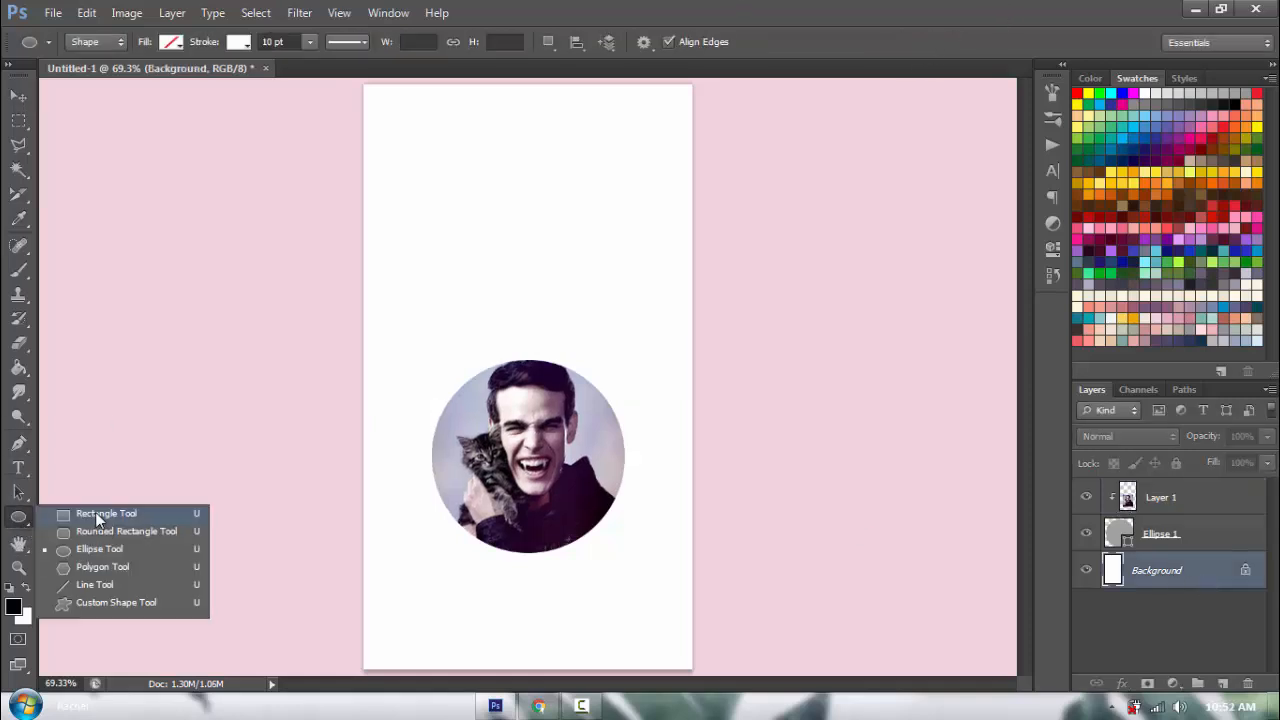
left_click(111, 516)
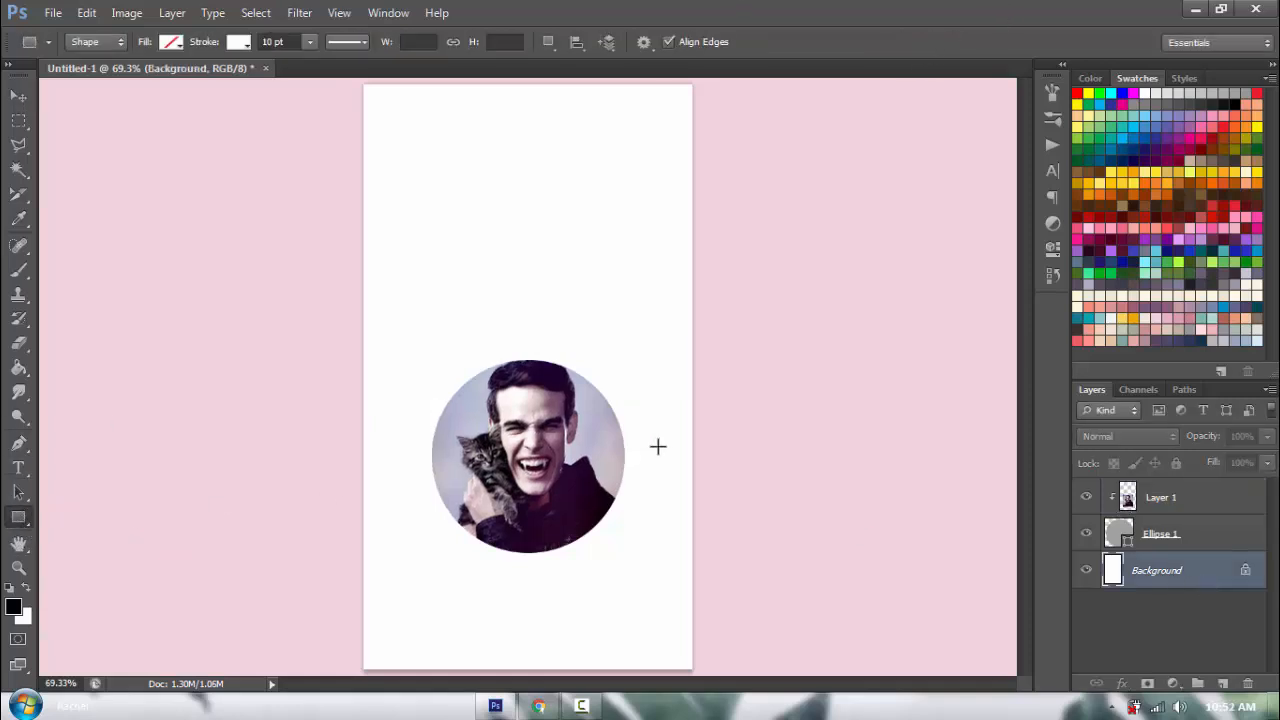
left_click_drag(710, 410, 343, 519)
left_click(18, 96)
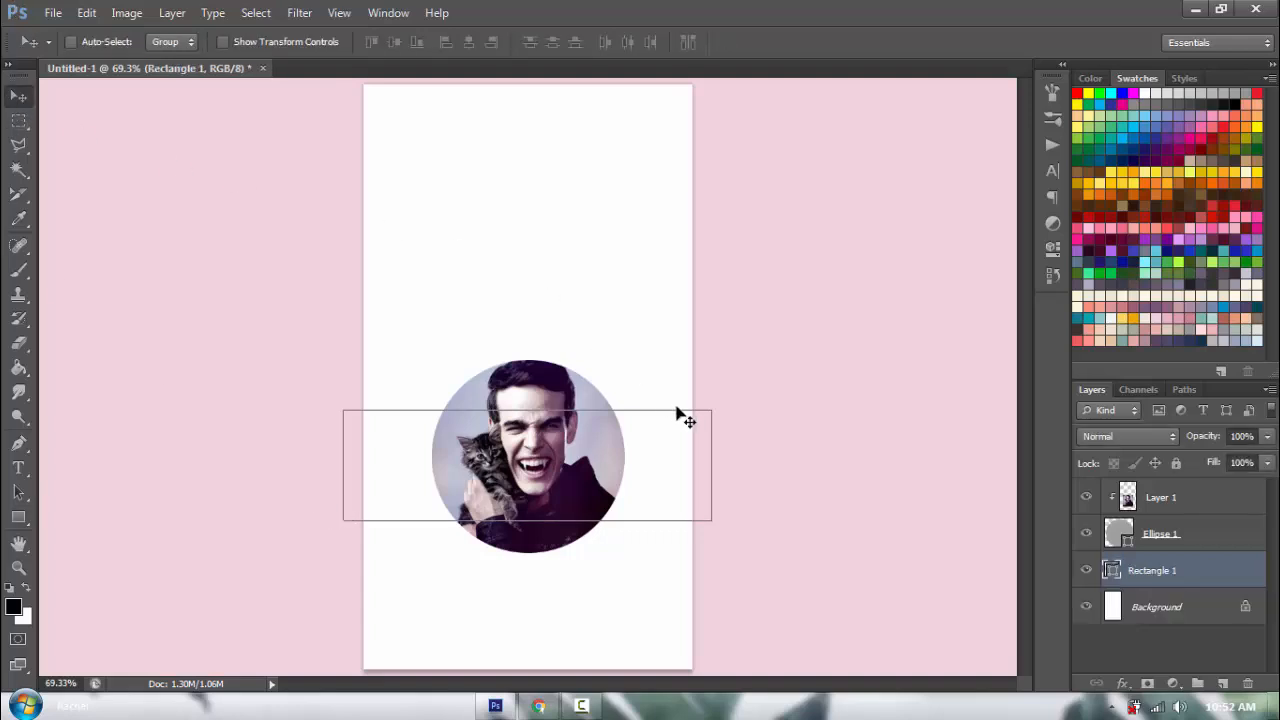
- Fill the rectangle with black and remove its stroke
left_click(19, 516)
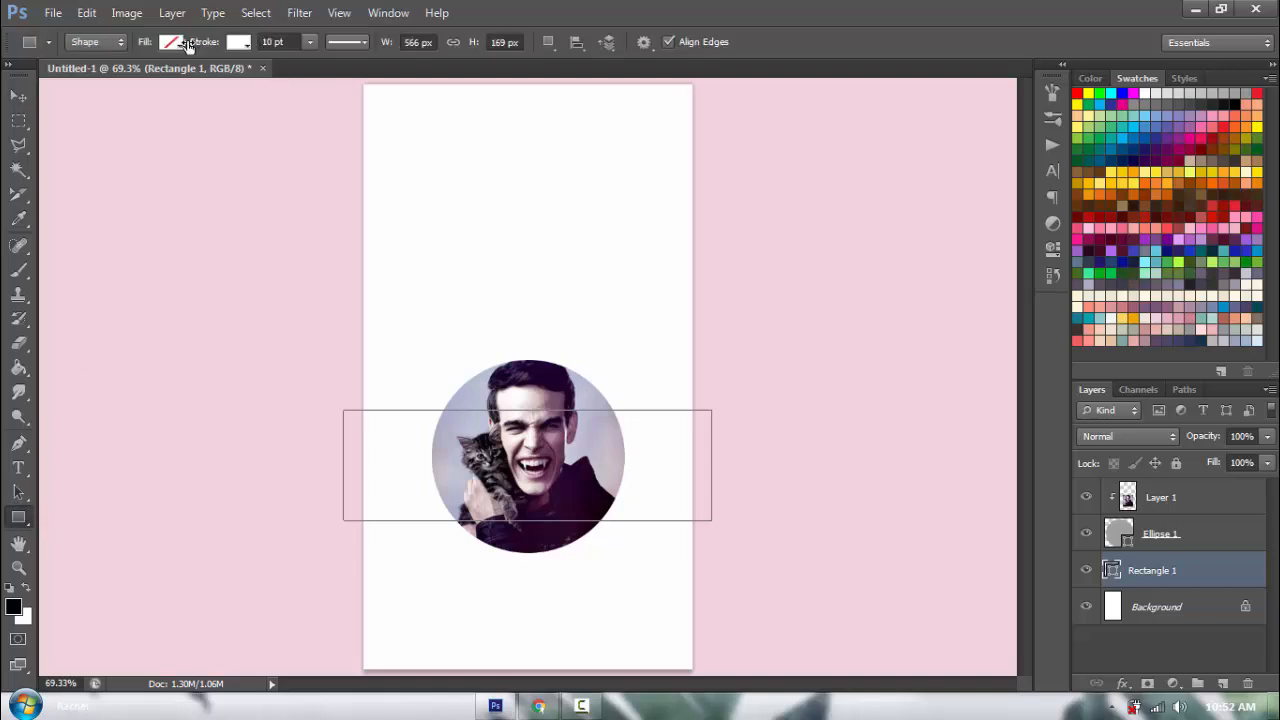
left_click(173, 42)
left_click(90, 131)
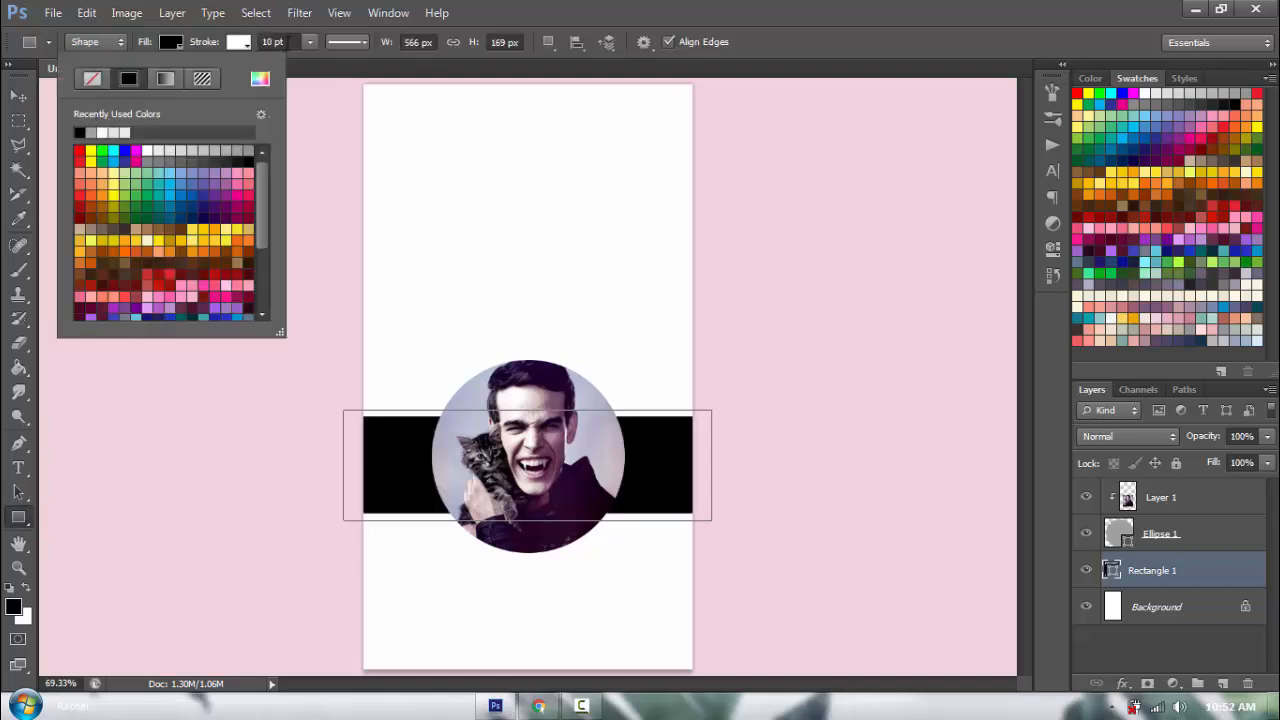
left_click(255, 45)
left_click(240, 42)
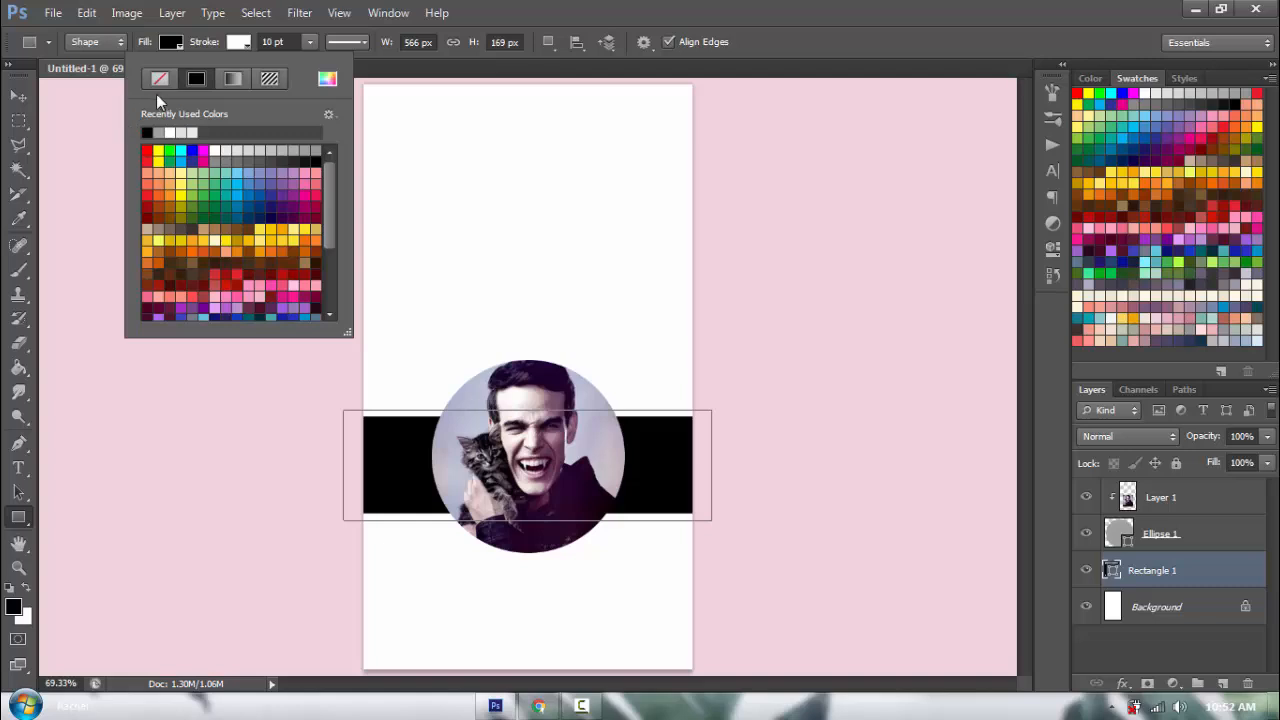
left_click(161, 79)
- Skew the black rectangle by shifting its right side downward so it forms a slanted band across the canvas
key("ctrl+t")
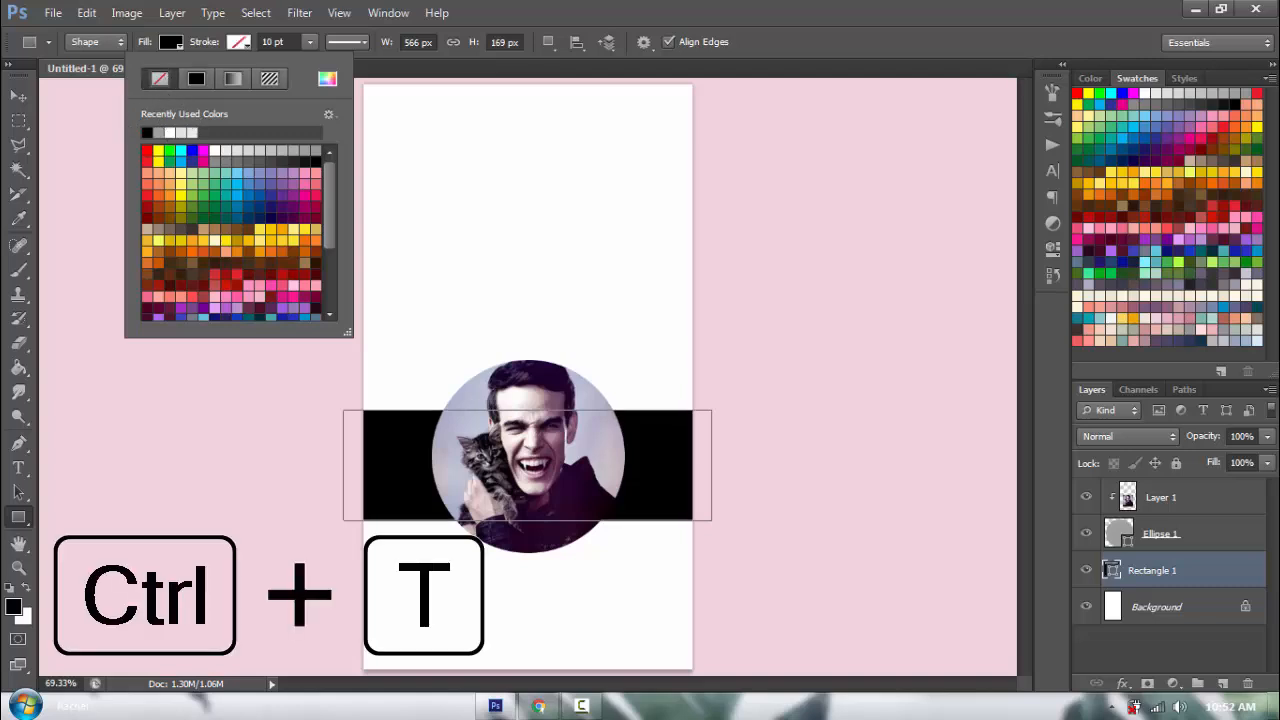
right_click(660, 433)
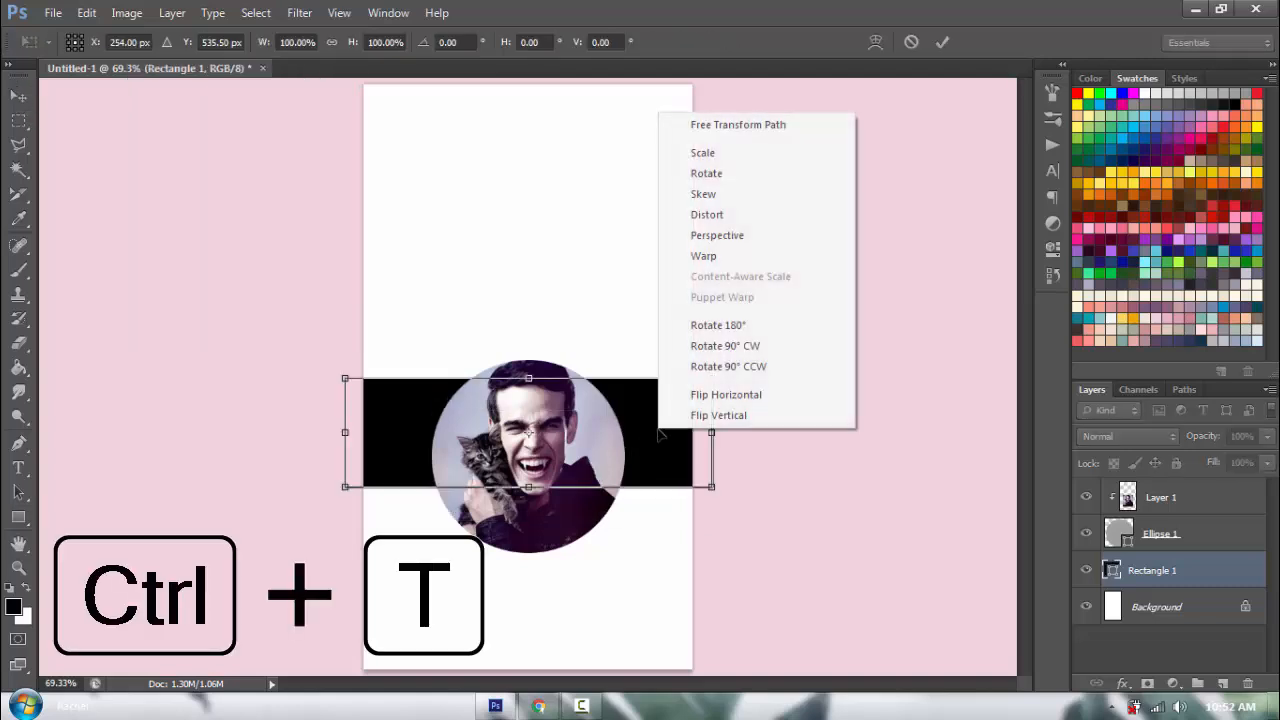
left_click(713, 196)
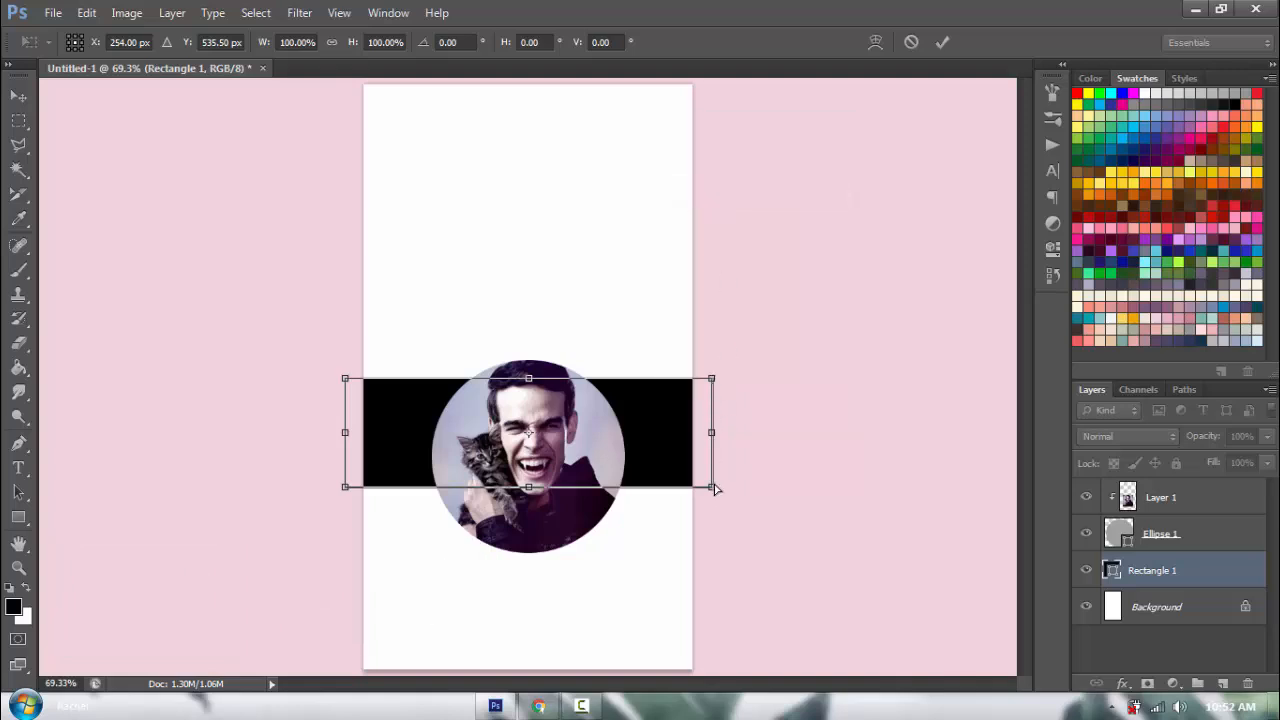
left_click_drag(713, 488, 712, 545)
left_click_drag(711, 379, 713, 438)
key("Return")
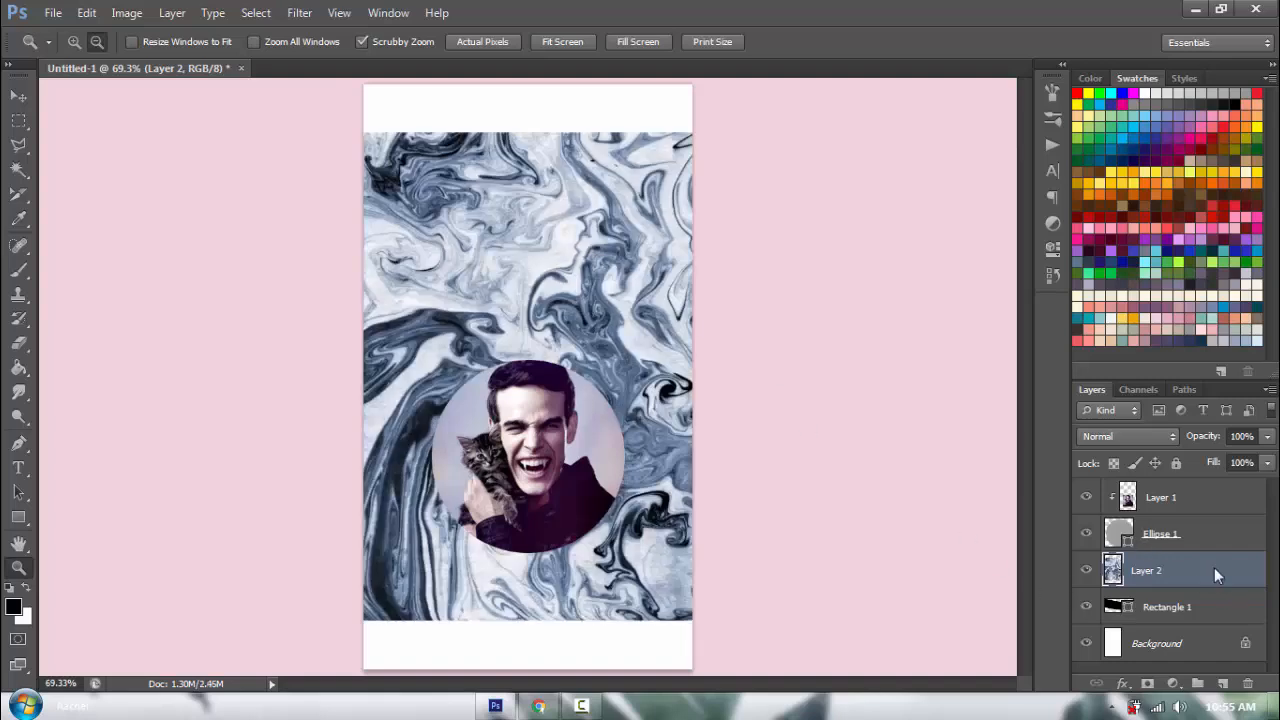
- Clip the marble texture to the slanted band and reposition it within the band
right_click(1214, 567)
left_click(1140, 262)
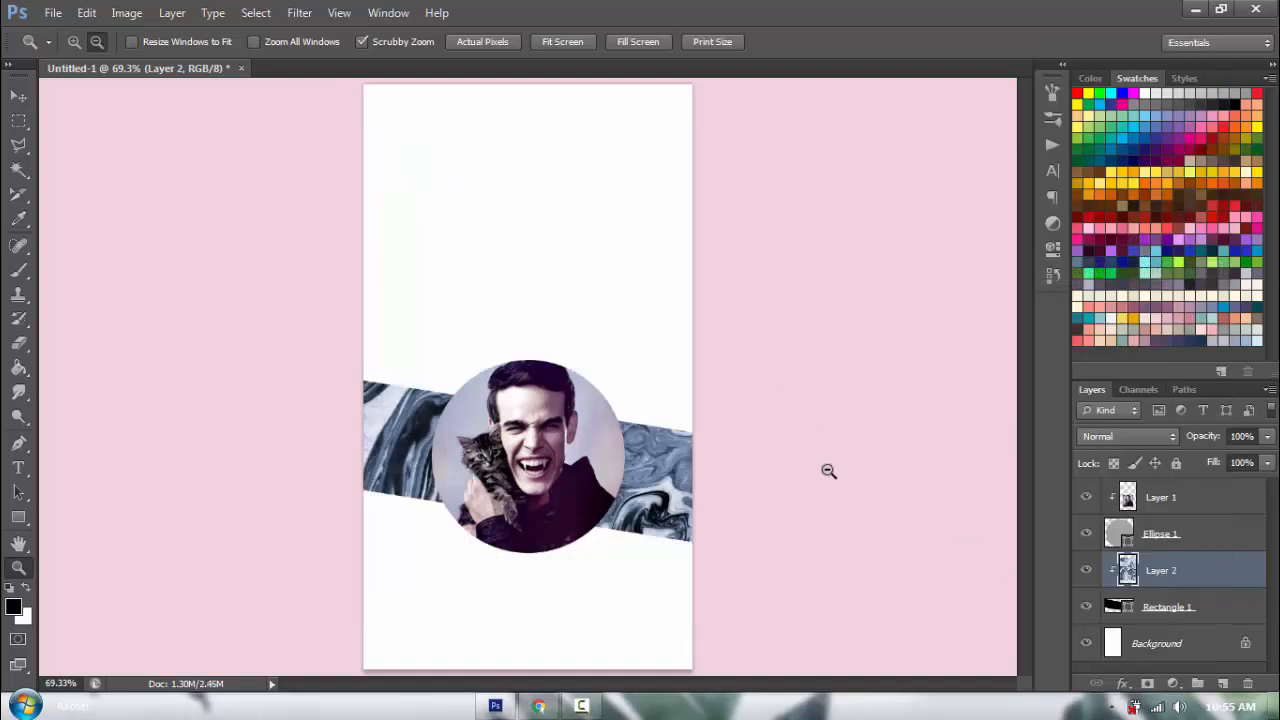
left_click(18, 95)
left_click_drag(656, 513, 630, 508)
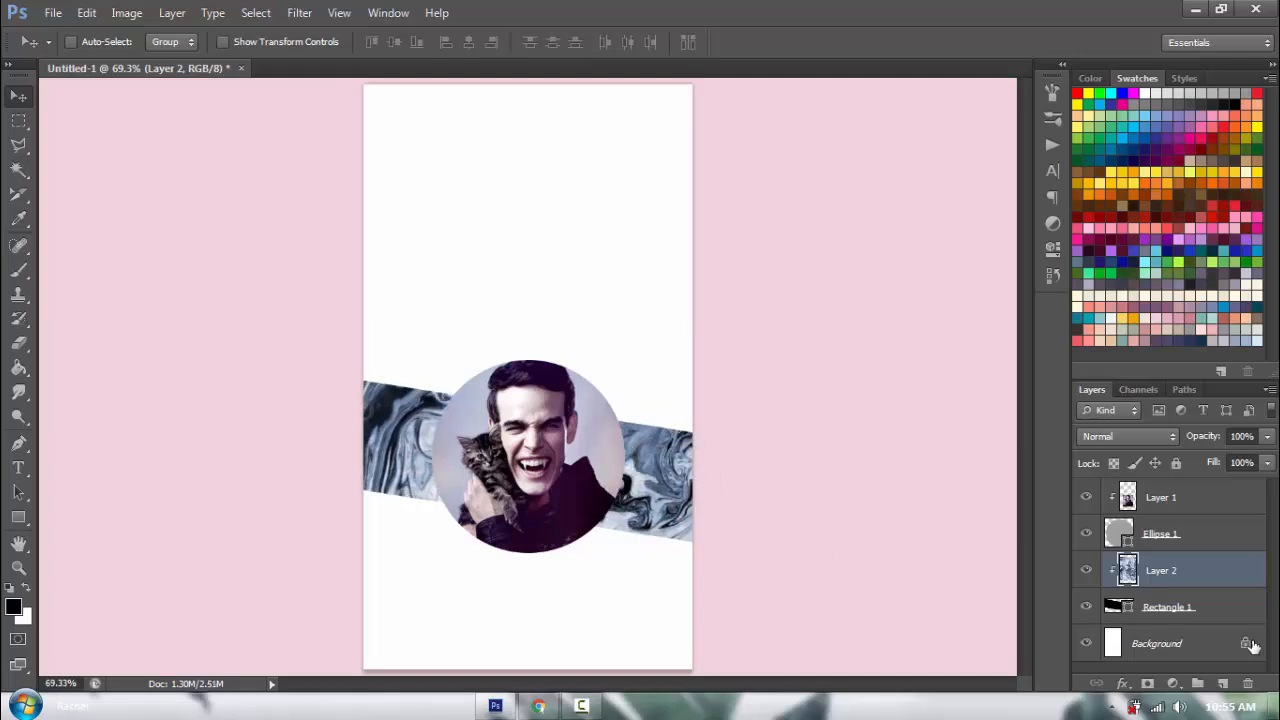
- Turn the marble texture purple with Hue/Saturation, using a hue of +49 and slightly higher saturation
key("ctrl+u")
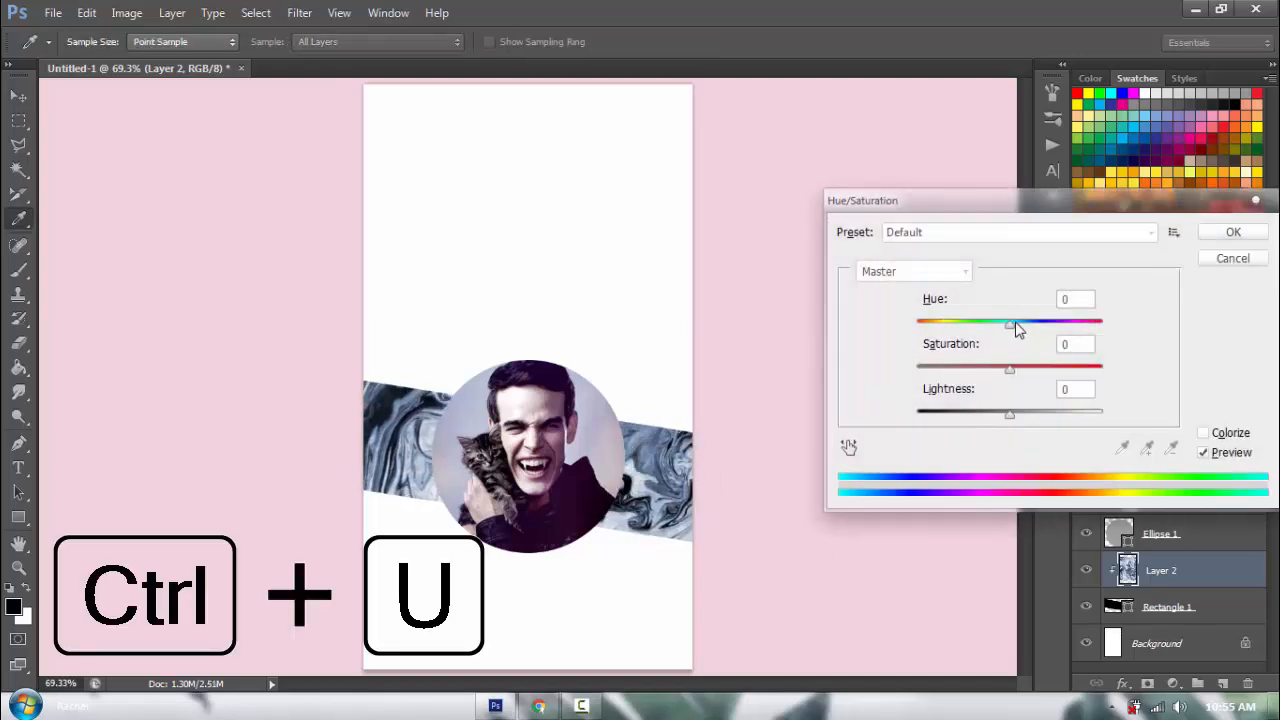
left_click_drag(1013, 324, 1034, 327)
left_click_drag(1011, 370, 1058, 371)
left_click_drag(1034, 326, 1015, 372)
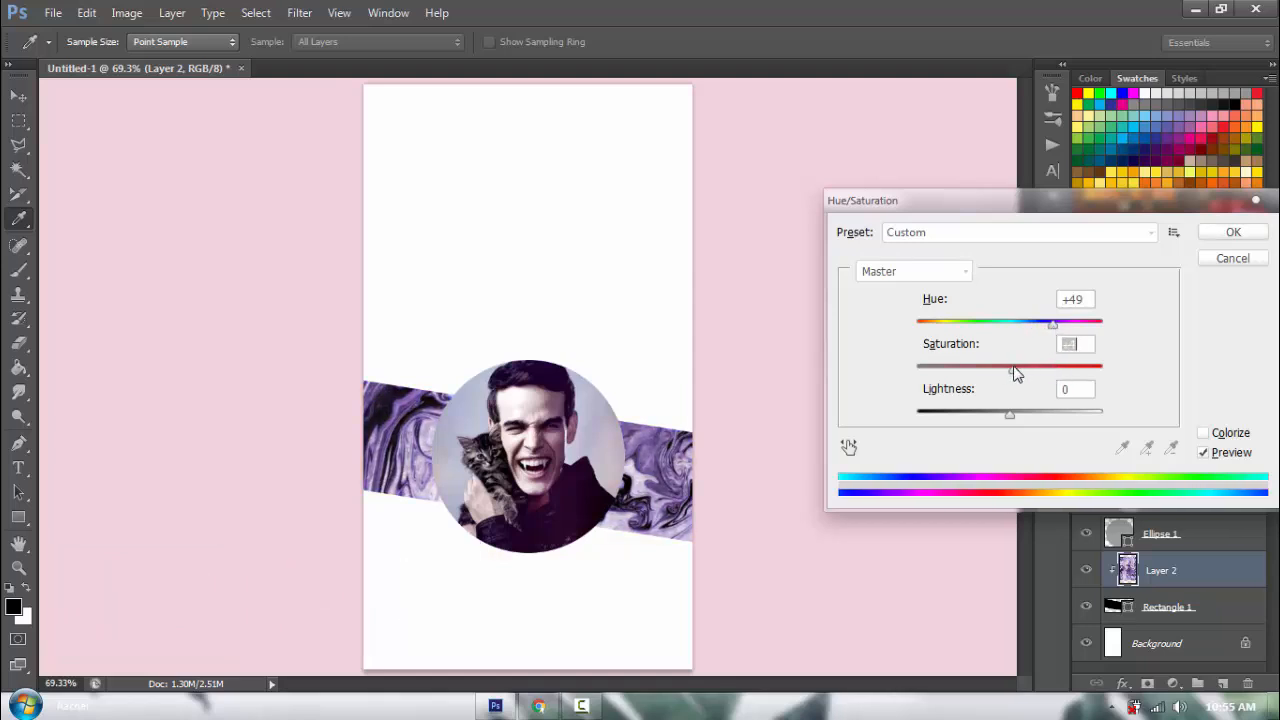
left_click(1233, 232)
- Duplicate the circle layer and offset the lower copy slightly down and to the right behind the portrait
left_click(1197, 531)
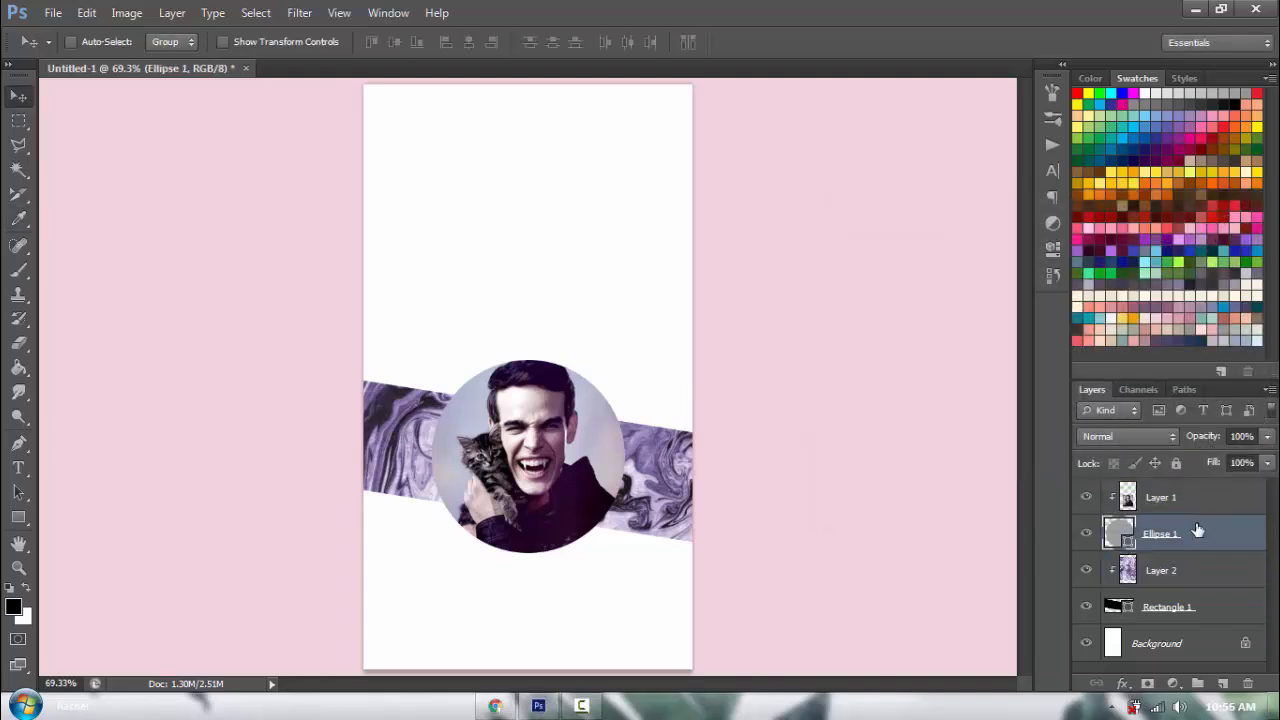
key("ctrl+j")
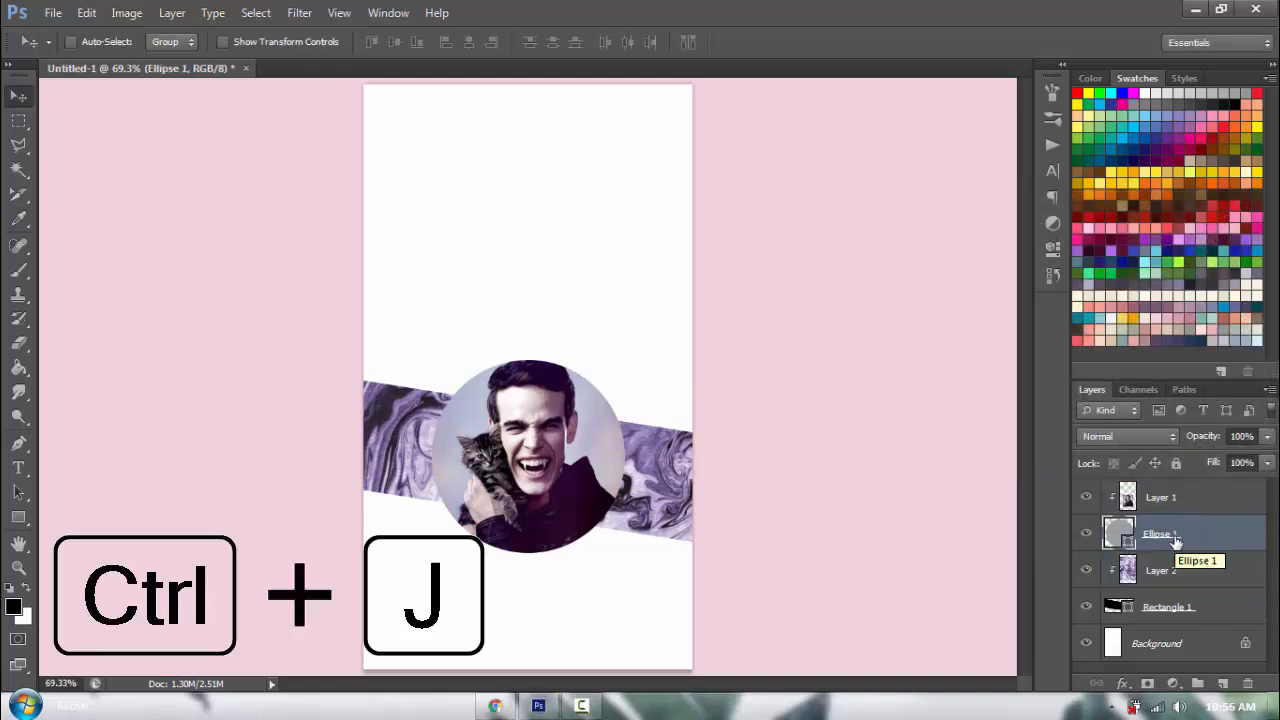
left_click(1207, 583)
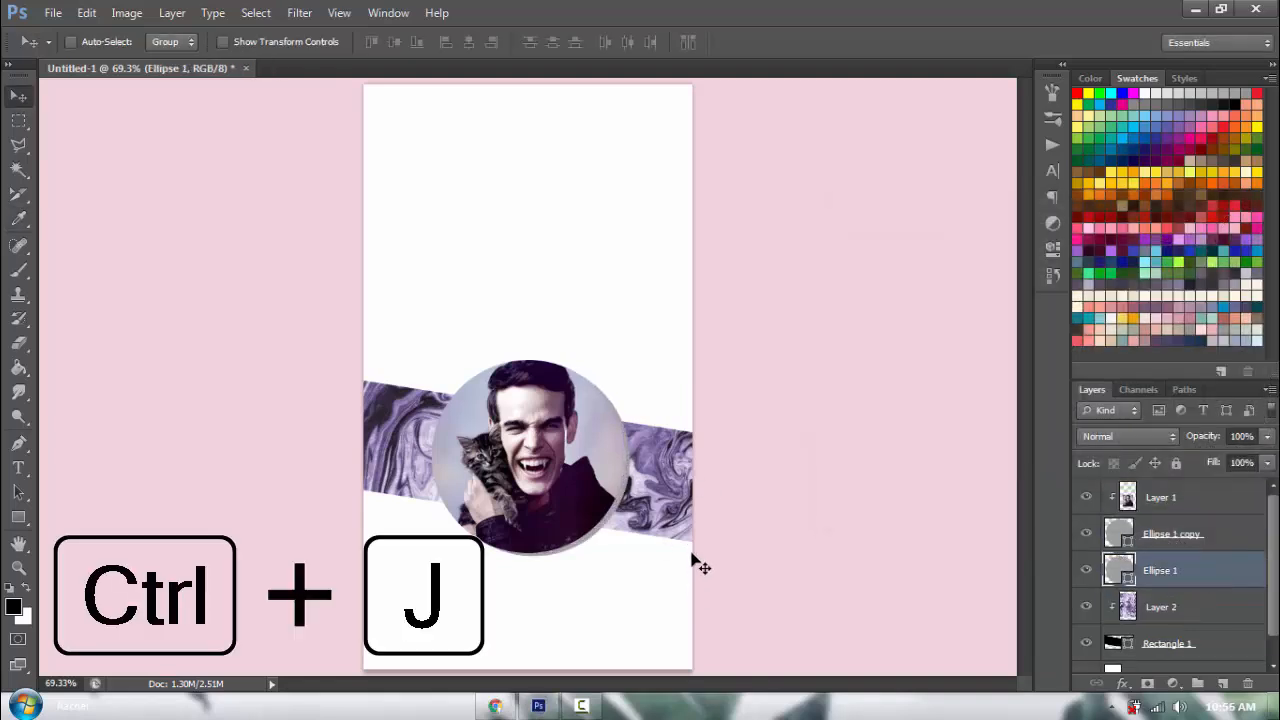
left_click_drag(692, 554, 695, 558)
- Fill the offset circle with a light lavender-blue, starting from a color sampled from the portrait's background
left_click(18, 518)
left_click(177, 43)
left_click(80, 132)
left_click(261, 78)
left_click(399, 421)
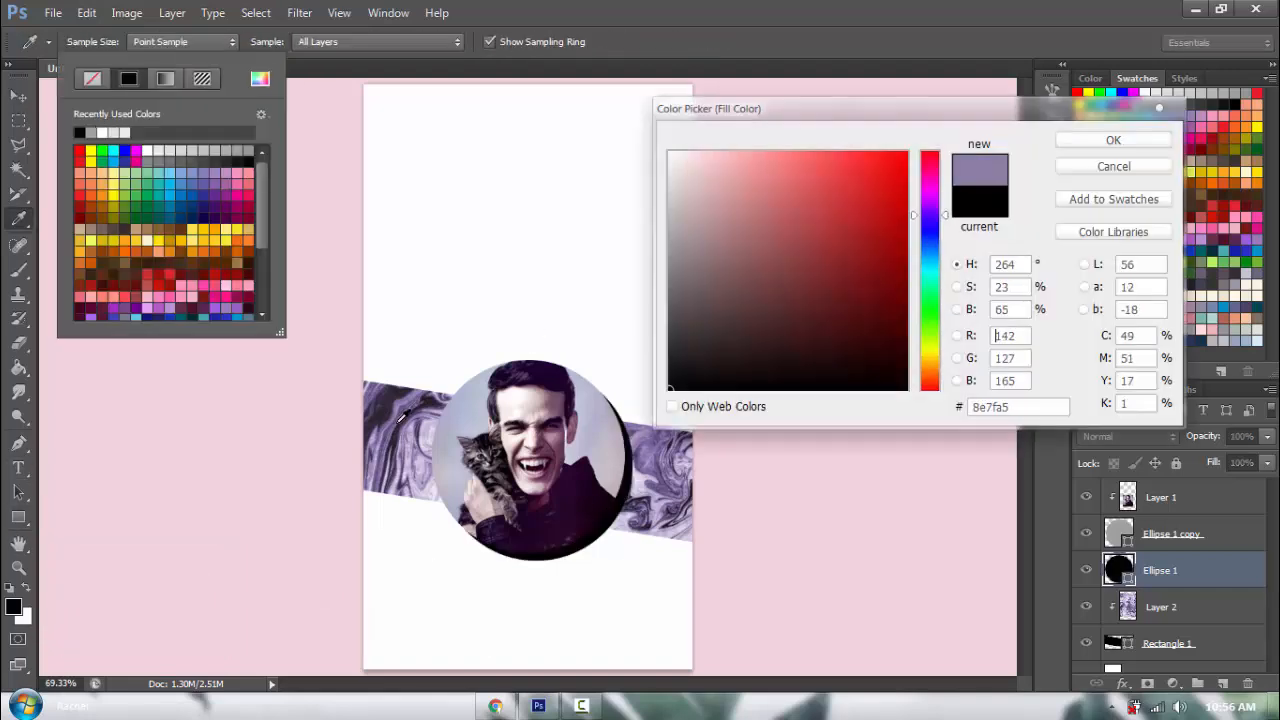
left_click(473, 412)
left_click(730, 183)
left_click(1110, 143)
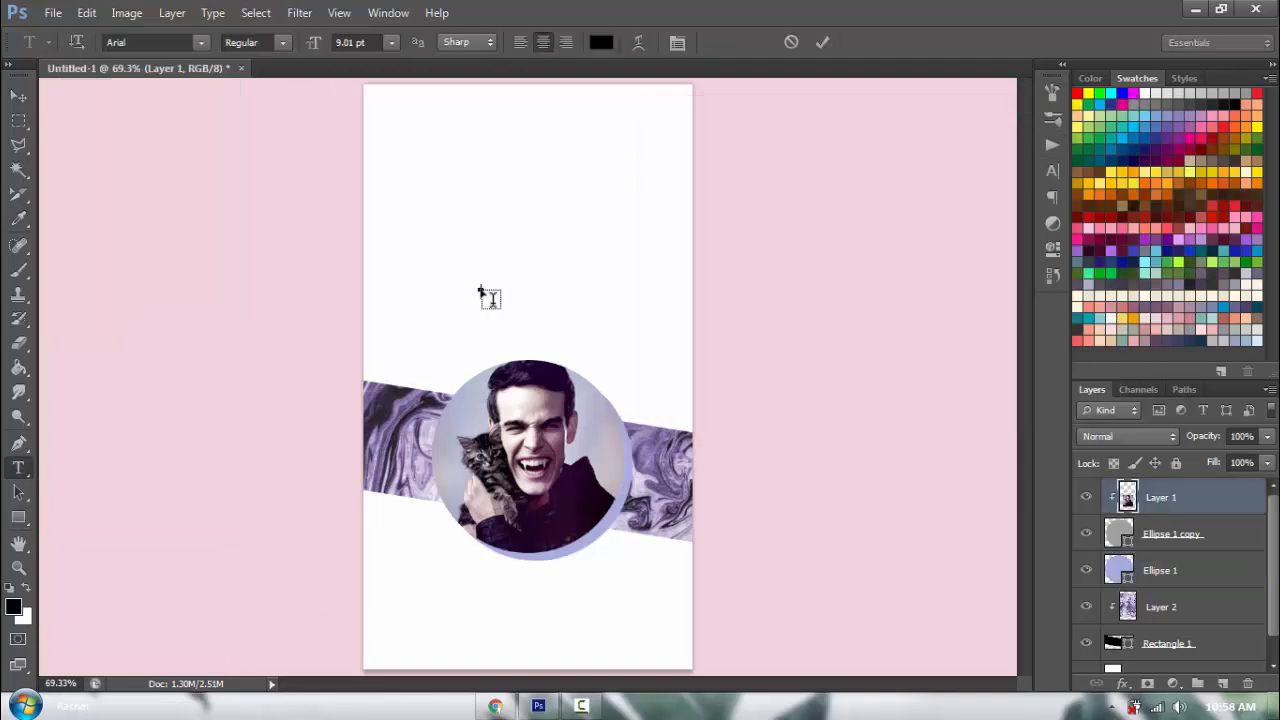
- Add the text "SIMON" above the circle in Bebas at 135.01 pt
left_click(490, 297)
key("Return")
left_click_drag(313, 43, 440, 46)
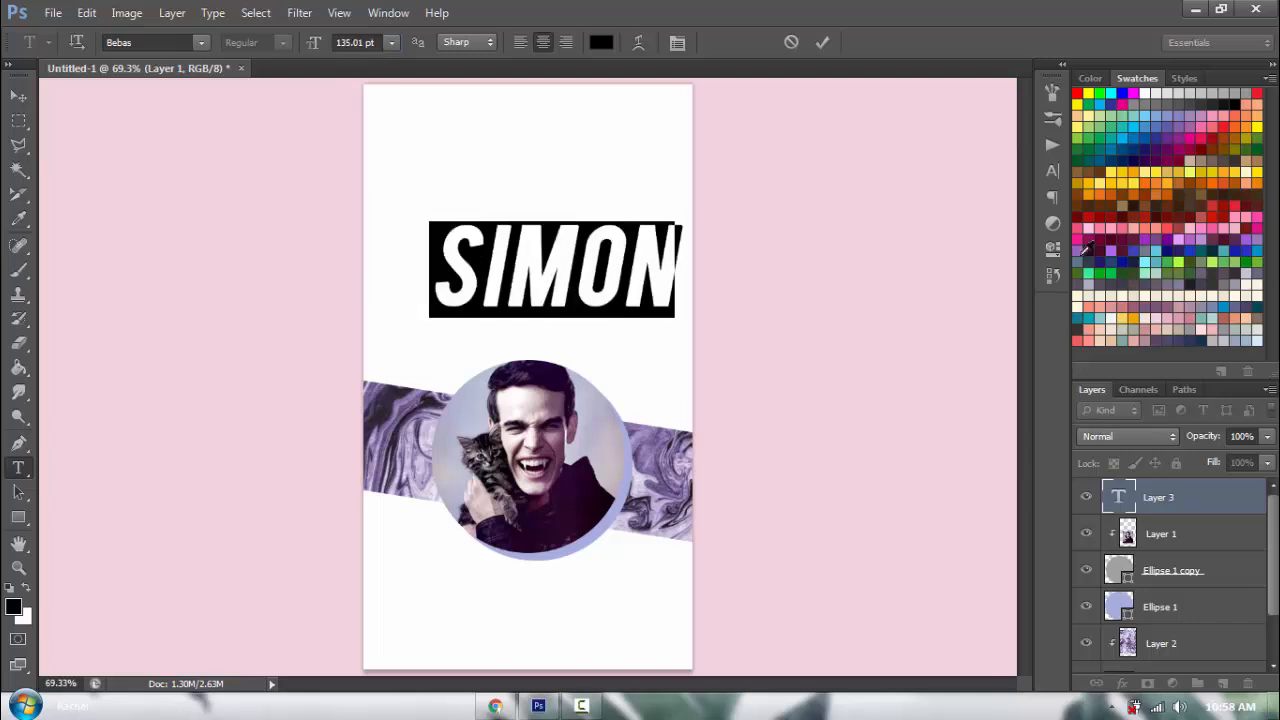
left_click(1052, 171)
left_click(875, 227)
left_click(1052, 171)
- Tilt the SIMON text to follow the slanted band and move it over the lower part of the circle
left_click_drag(720, 279, 690, 360)
key("ctrl+Return")
key("ctrl+t")
left_click(942, 42)
left_click_drag(582, 328, 534, 444)
left_click(21, 469)
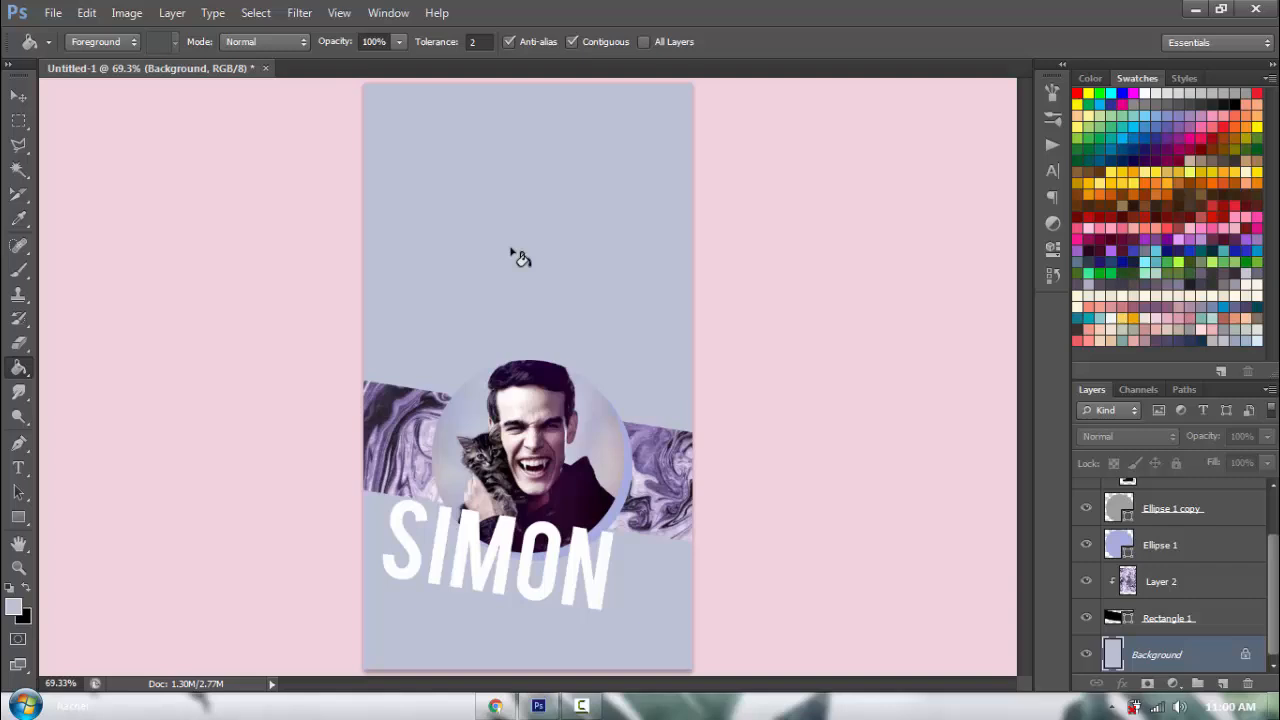
- Move the SIMON text toward the left edge of the canvas and rasterize its layer
key("v")
left_click(631, 341)
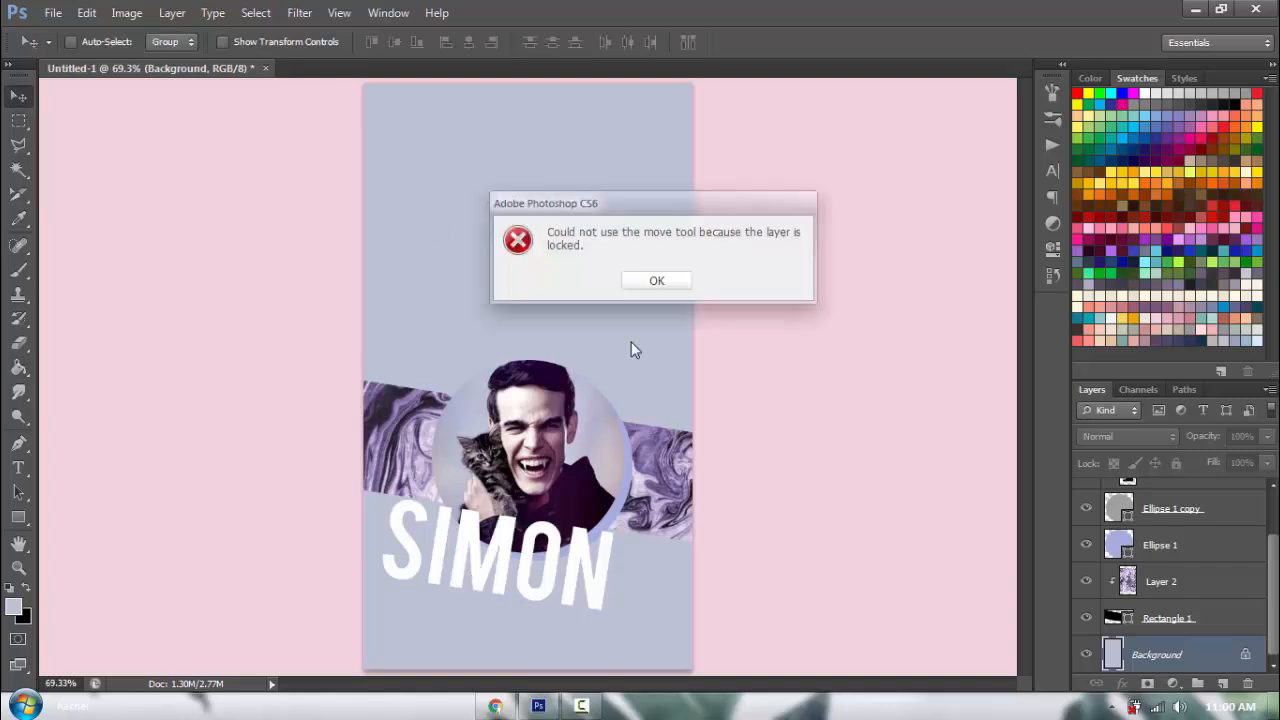
key("Return")
left_click_drag(530, 548, 492, 538)
key("t")
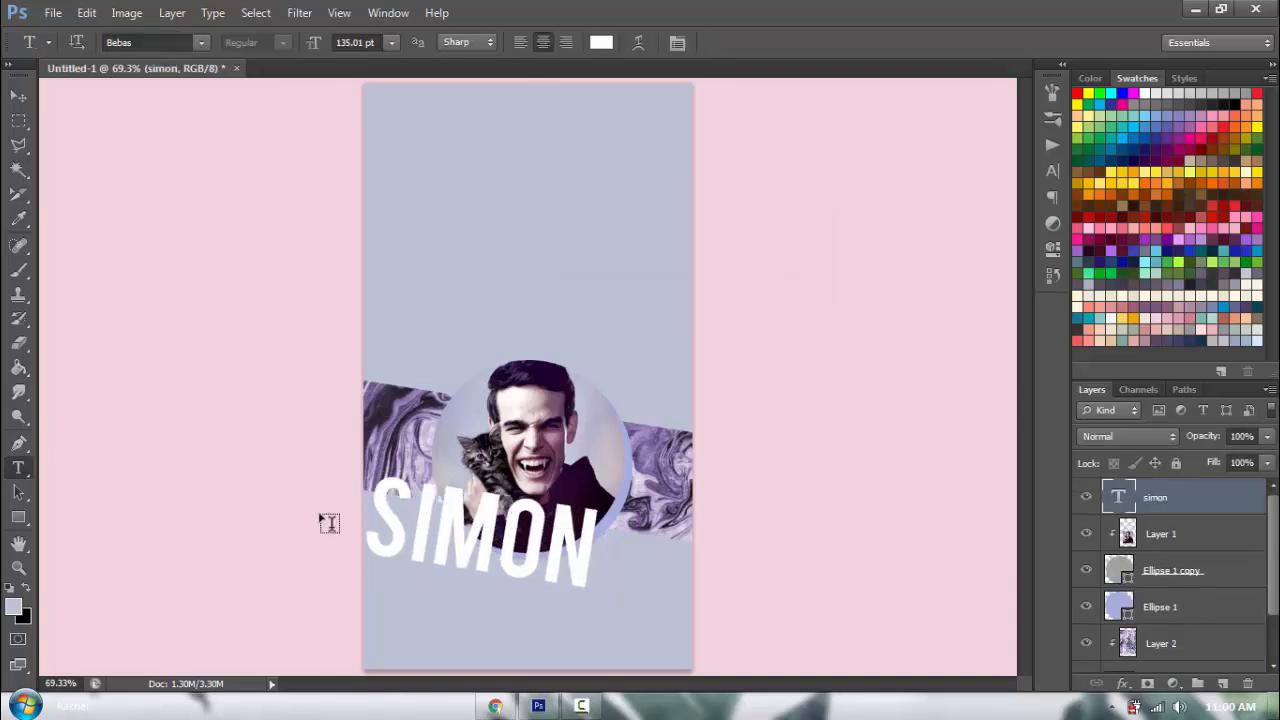
key("v")
right_click(1174, 499)
left_click(1015, 298)
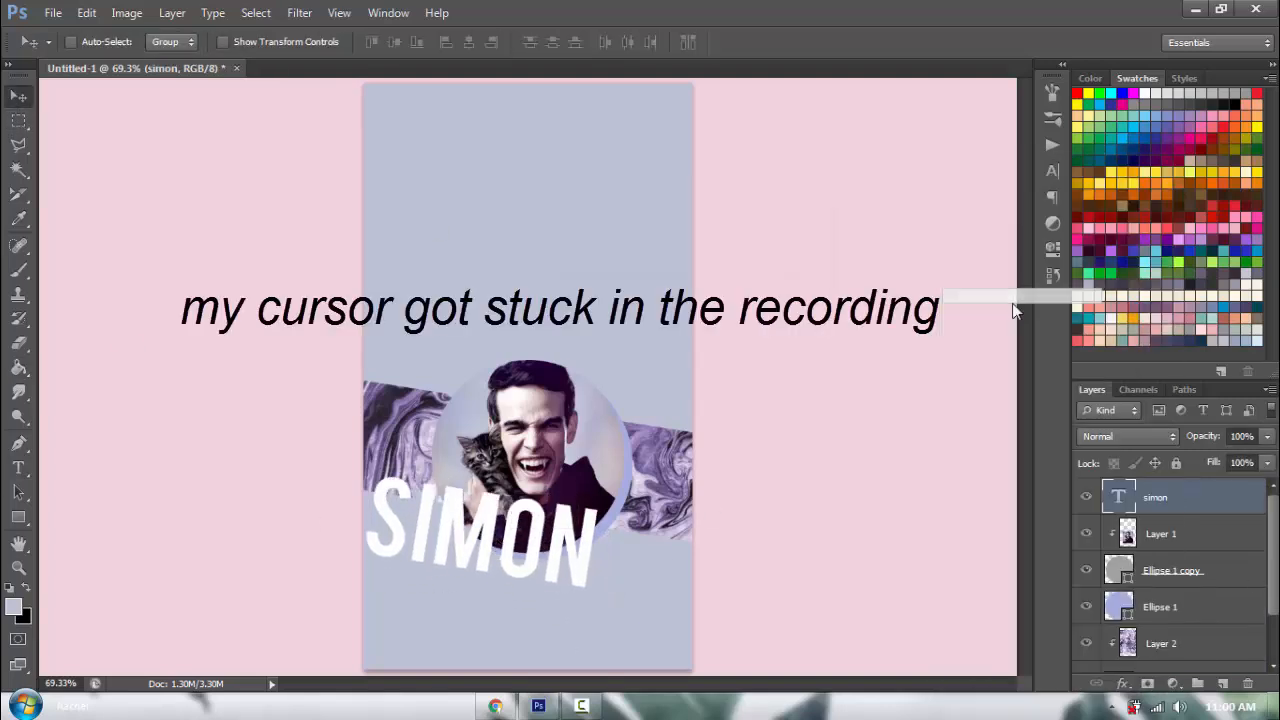
- Cut the letter N onto its own layer and move it close to the right edge of the canvas
key("w")
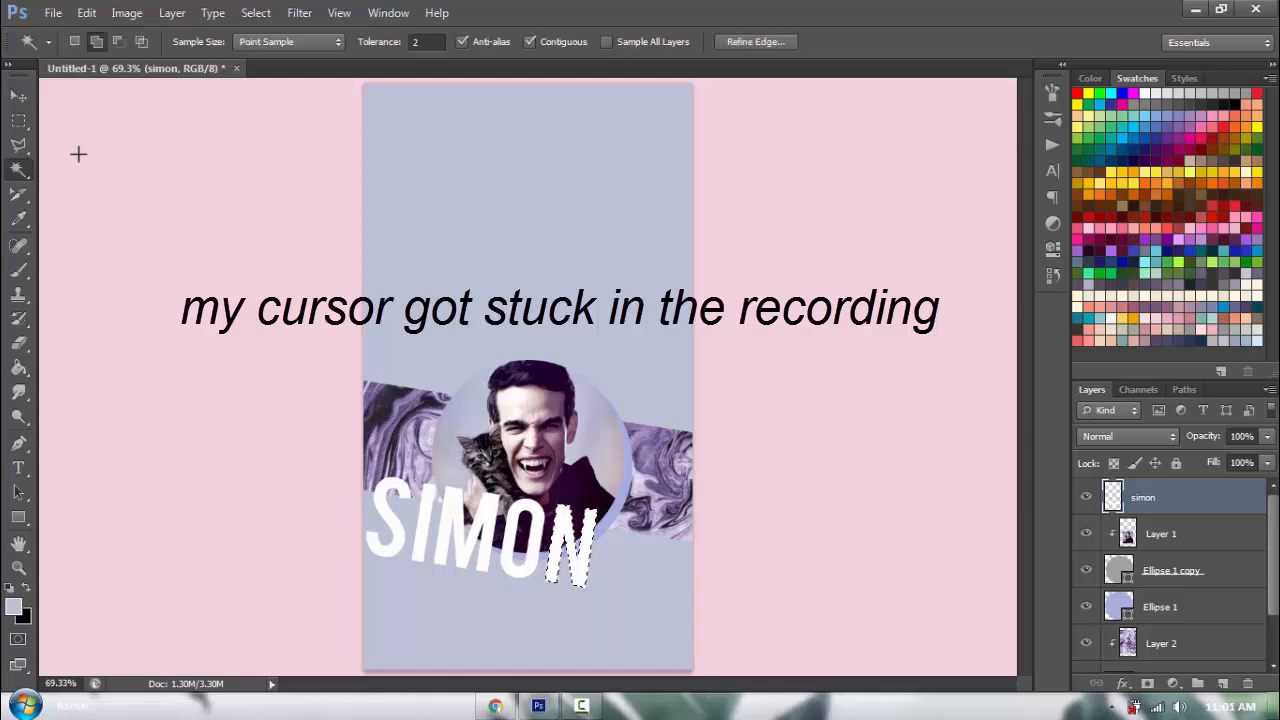
key("ctrl+j")
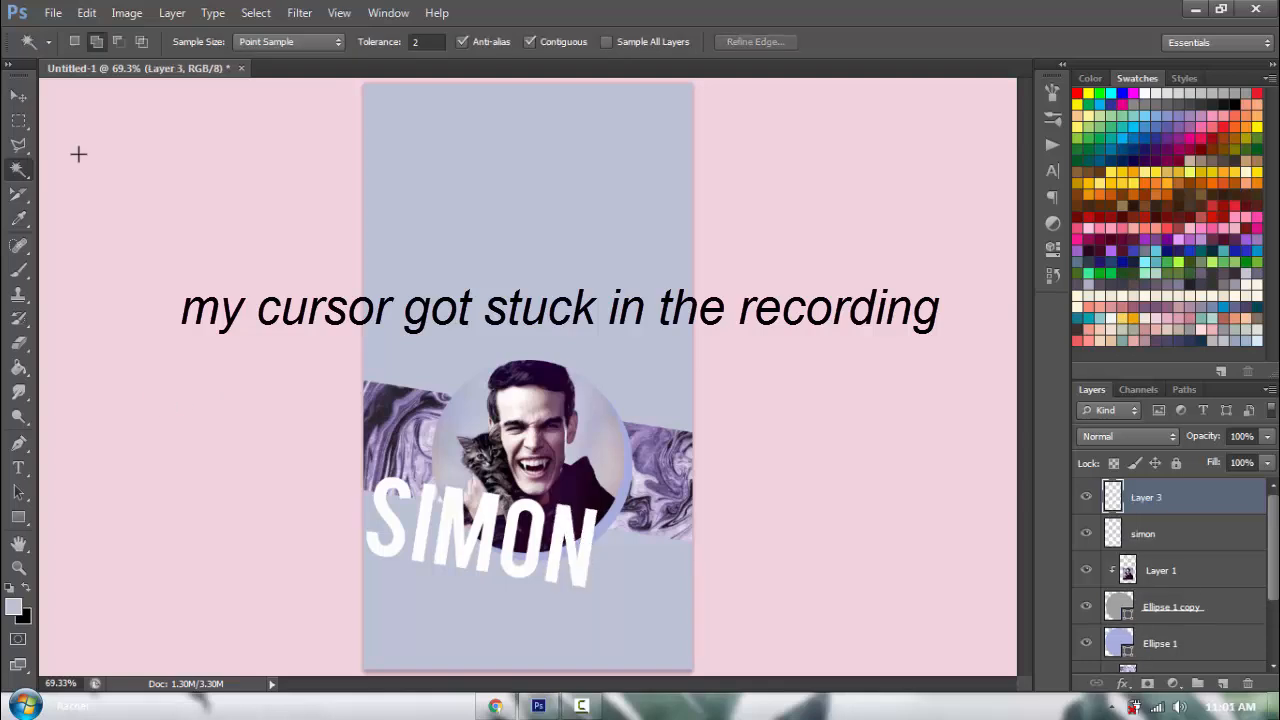
key("v")
key("ctrl+shift+j")
left_click_drag(605, 500, 688, 516)
- Cut the letter O from the simon layer onto its own layer and move it right, beside the N
key("w")
left_click(533, 535)
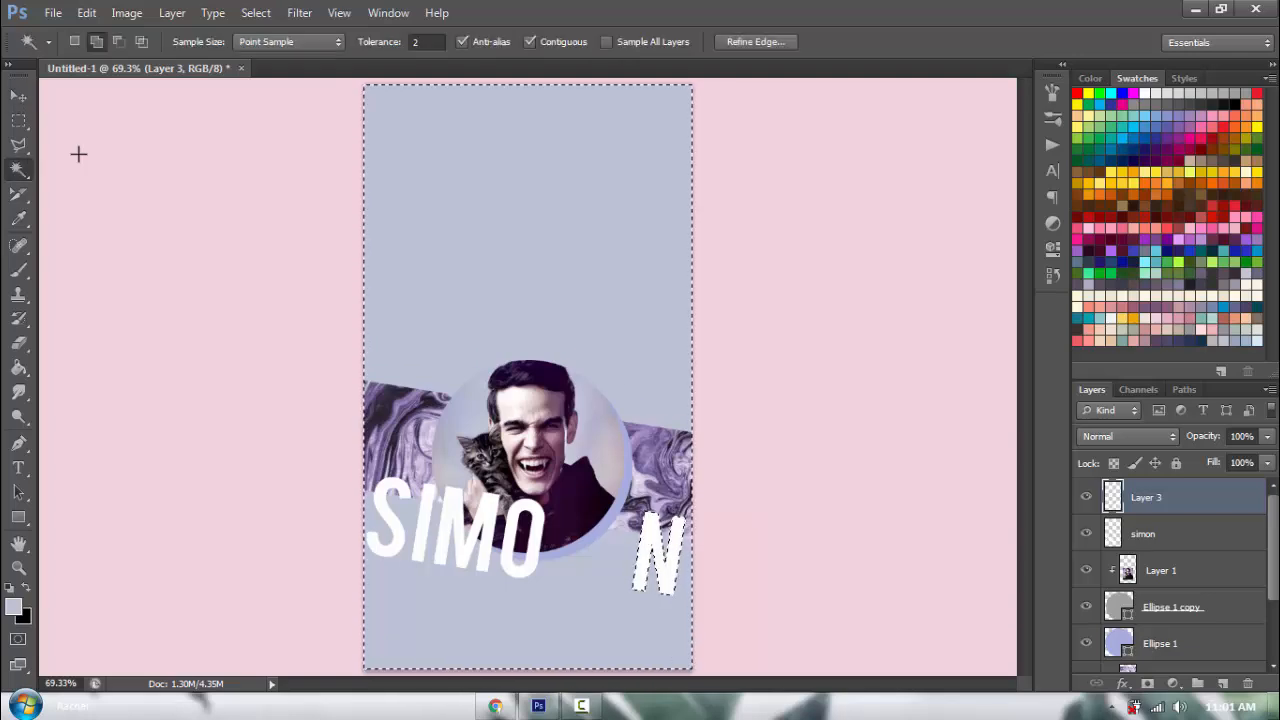
left_click(1143, 534)
left_click(533, 535)
key("ctrl+shift+j")
key("v")
left_click_drag(533, 535, 604, 542)
- Cut the letter M from the simon layer onto its own layer and move it right, beside the O
left_click(1143, 570)
key("w")
left_click(489, 530)
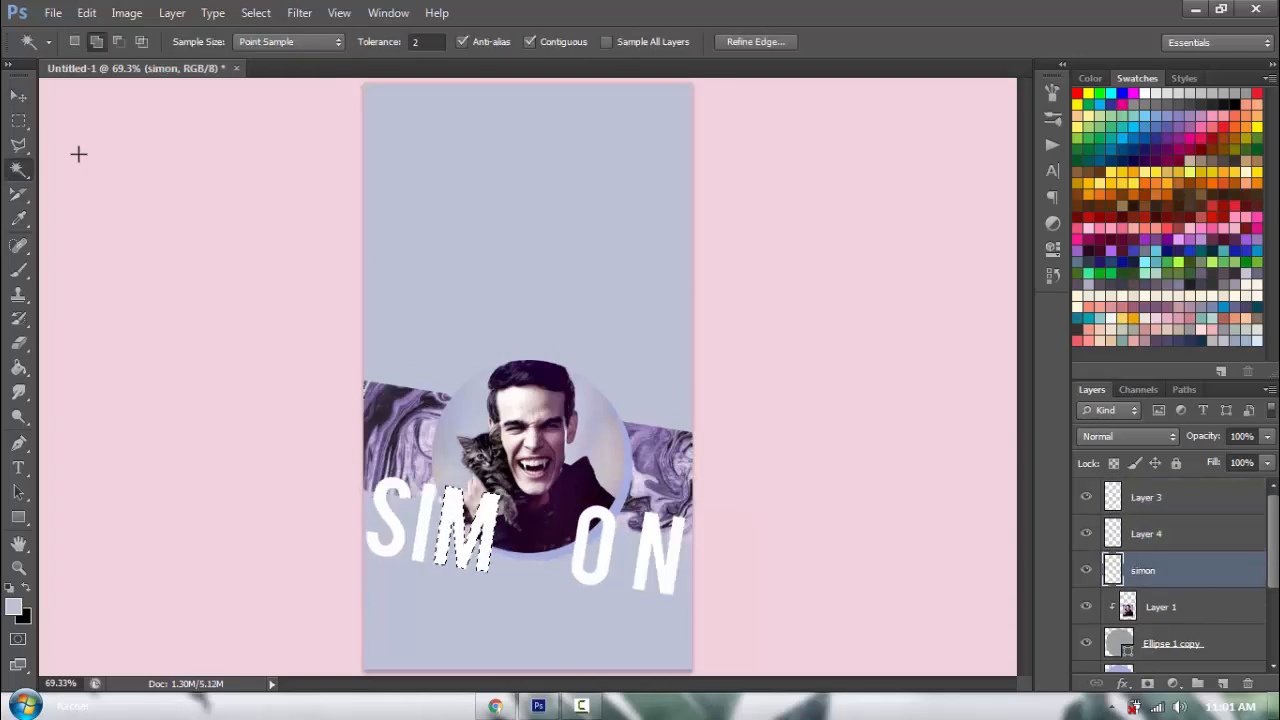
key("ctrl+shift+j")
key("v")
left_click_drag(489, 530, 541, 533)
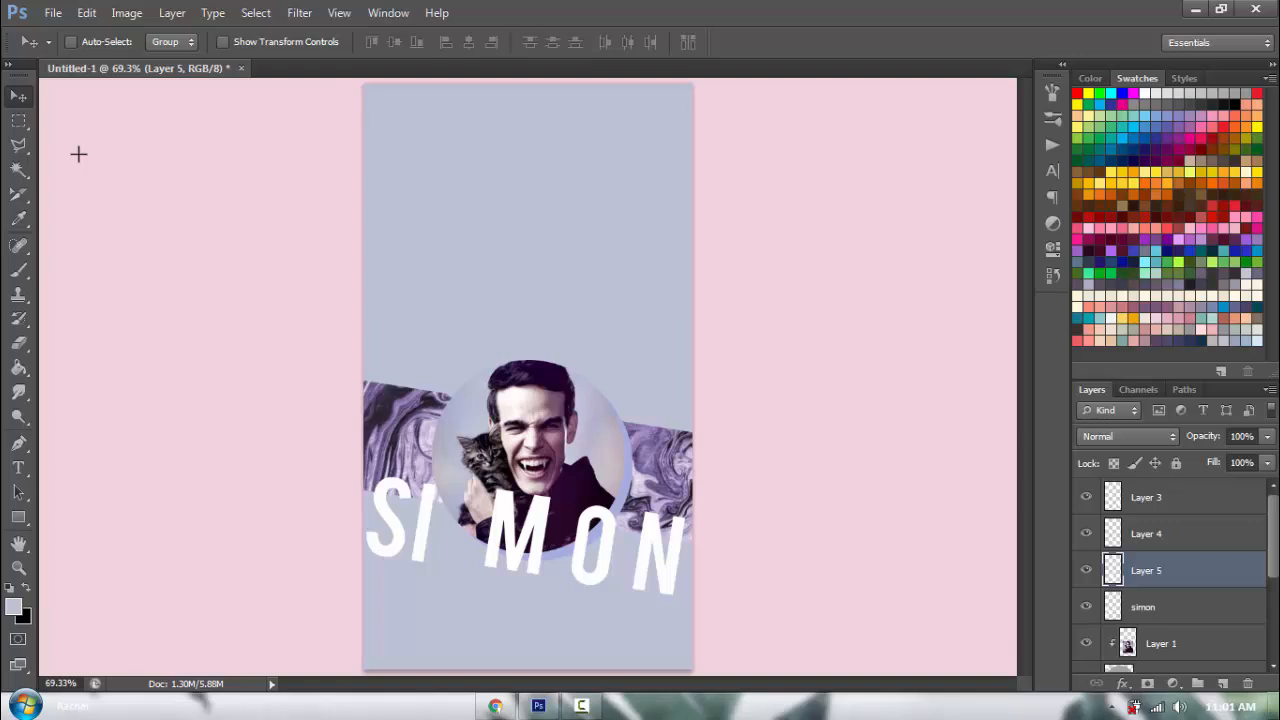
- Cut the letter I onto its own layer and shift the S and I to even out the letter spacing
left_click(1143, 607)
key("w")
left_click(424, 520)
key("ctrl+shift+j")
key("v")
mouse_move(424, 520)
left_mouse_down()
mouse_move(486, 522)
mouse_move(402, 518)
left_mouse_up()
left_click(1143, 643)
- Move the M, I and O layers below the Ellipse 1 copy layer so these letters sit behind the portrait circle
left_click(1146, 570)
scroll(1146, 570, "down", 1)
left_click_drag(1146, 497, 1146, 660)
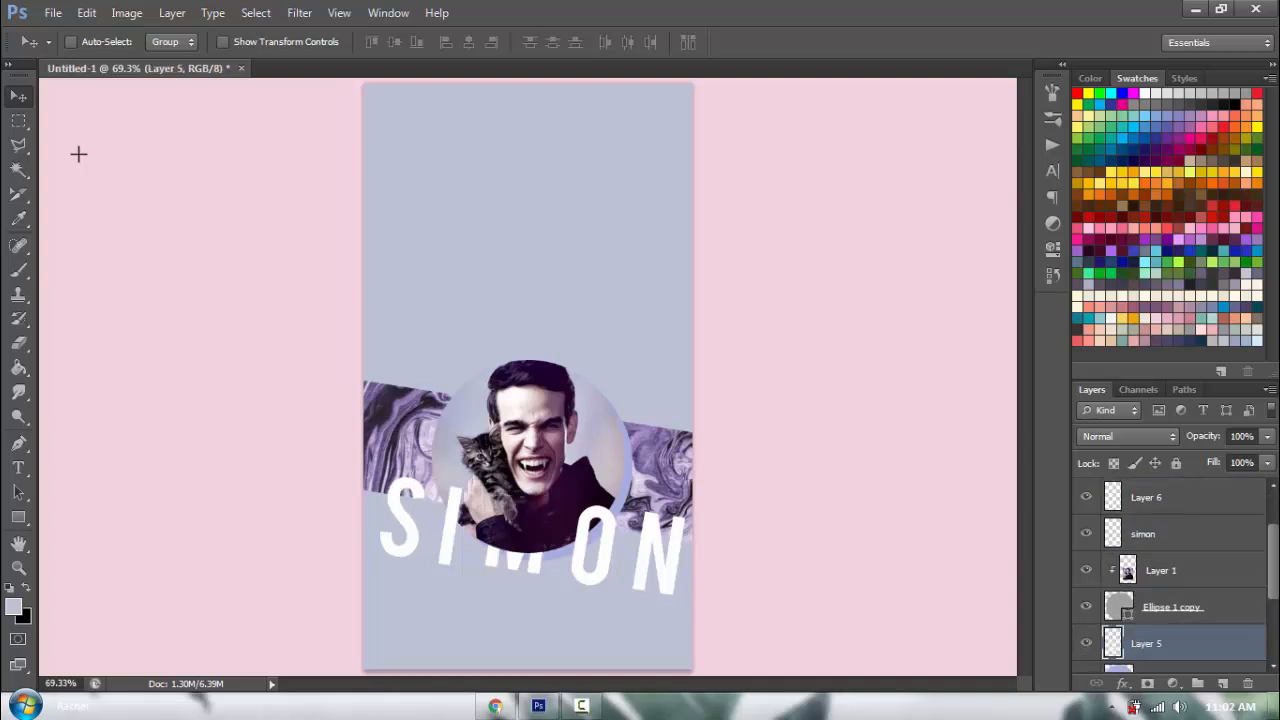
scroll(1146, 643, "up", 1)
left_click(1146, 570)
left_click_drag(1146, 570, 1146, 662)
left_click_drag(1146, 534, 1146, 660)
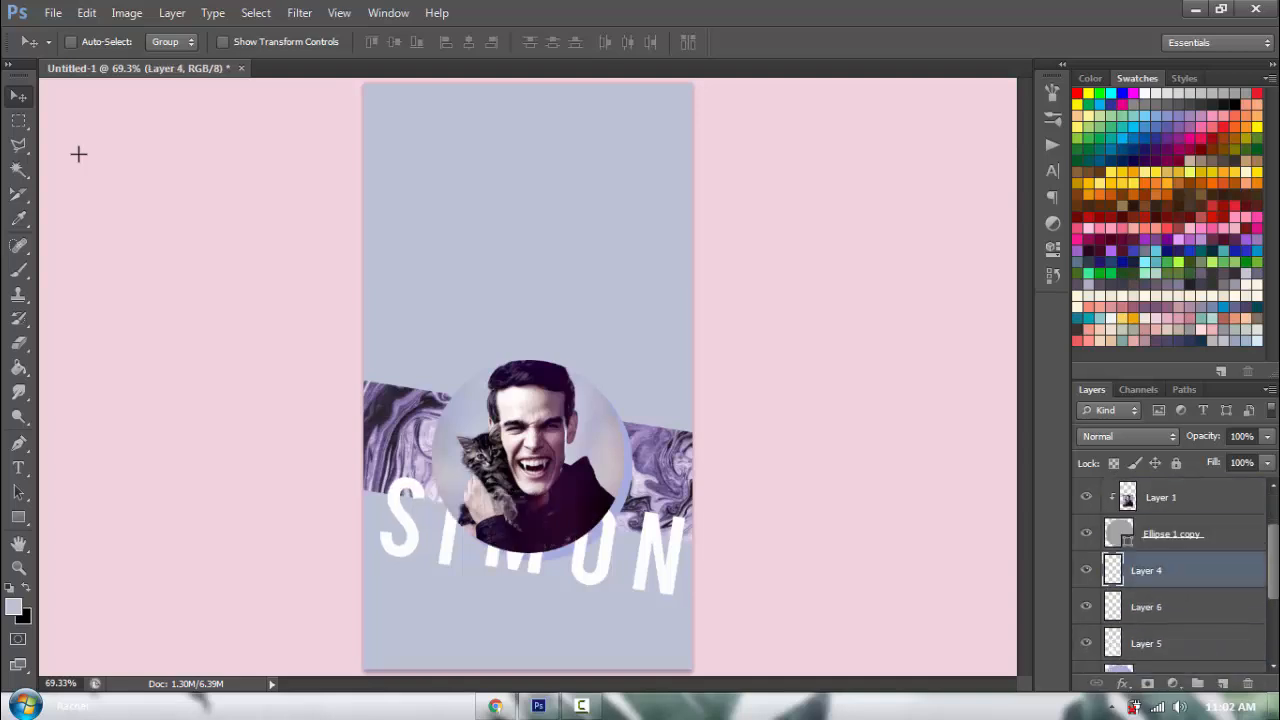
- Select all the letter layers together and nudge the letters slightly downward
left_click(1146, 607, "ctrl")
left_click(1146, 643, "ctrl")
scroll(1146, 600, "up", 2)
left_click(1143, 534, "ctrl")
left_click(1146, 497, "ctrl")
key("shift+Down")
key("ctrl+alt+z")
key("ctrl+alt+z")
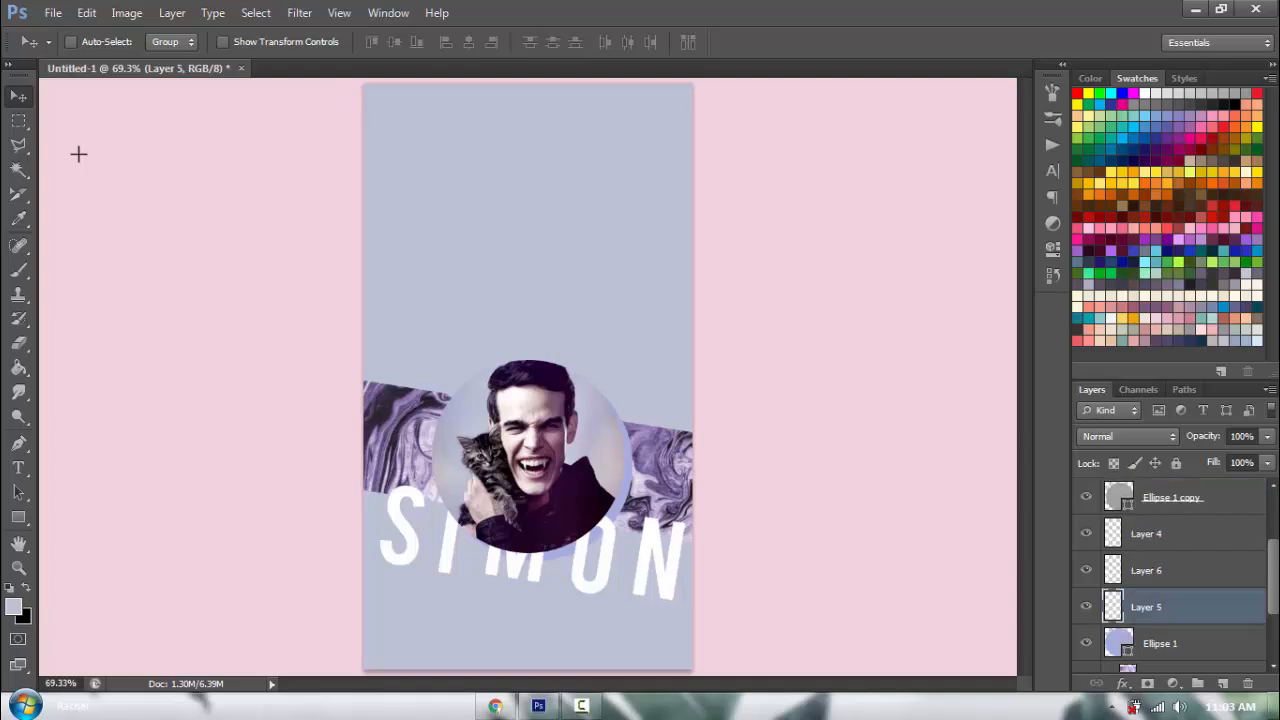
- Rename the separated letter layers Layer 4, Layer 6 and Layer 5 as o, i and m
key("shift+Tab")
type("i")
key("shift+Tab")
type("o")
key("Return")
key("alt+bracketleft")
key("alt+bracketleft")
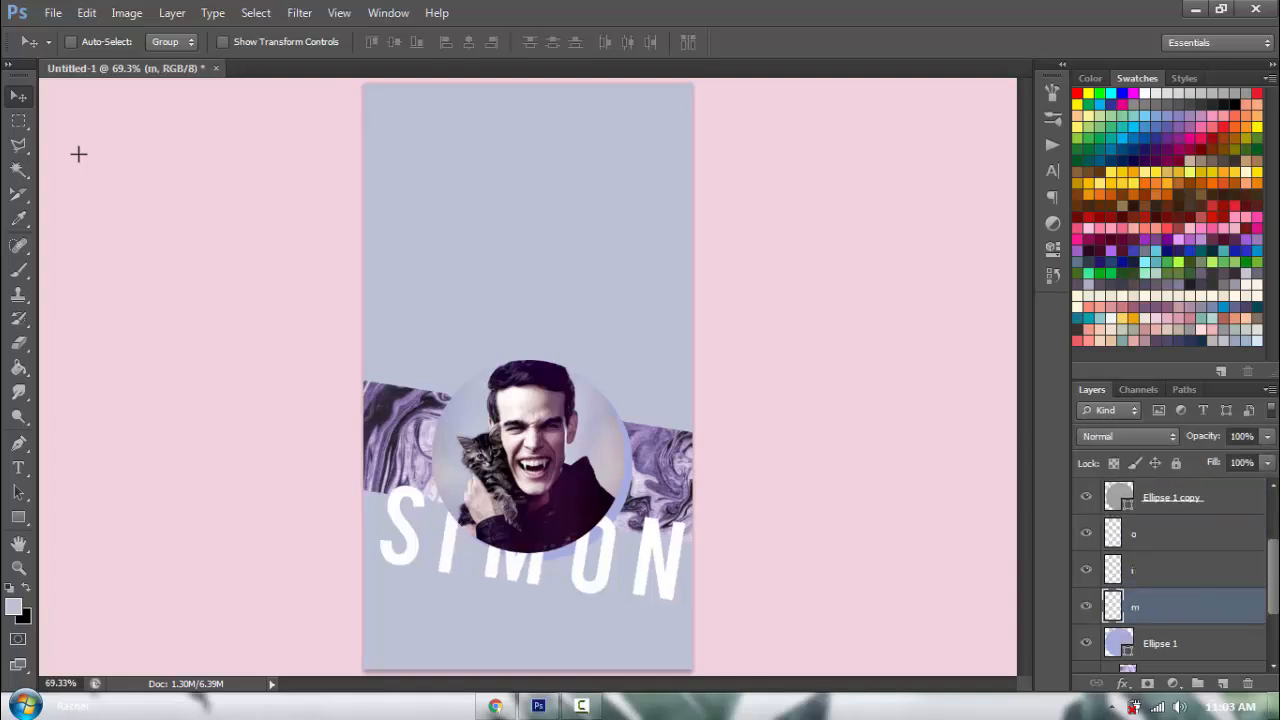
- Draw a thin slanted line across the canvas just below the SIMON letters, parallel to the lettering
key("u")
left_click_drag(678, 620, 697, 602)
key("v")
left_click_drag(582, 583, 582, 594)
- Delete the slanted line's Shape 1 layer beneath the letters
left_click(1150, 533)
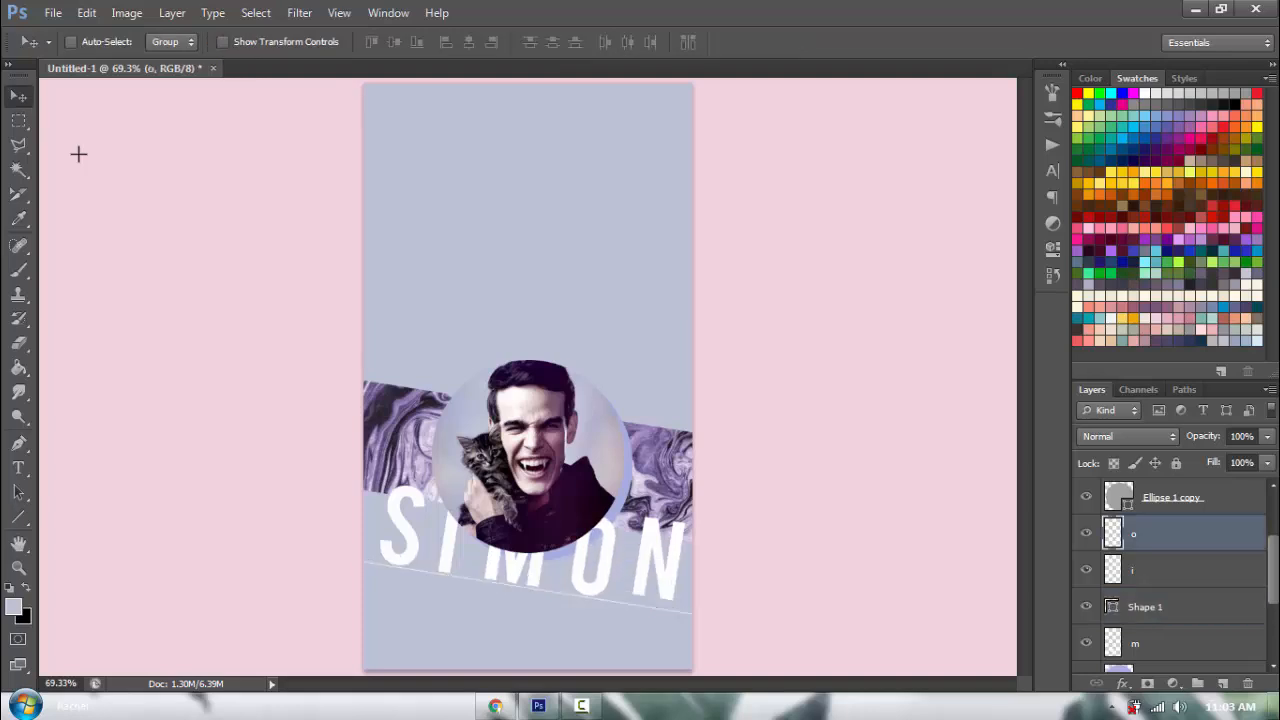
key("alt+period")
scroll(1150, 570, "down", 2)
left_click(1150, 643)
key("Delete")
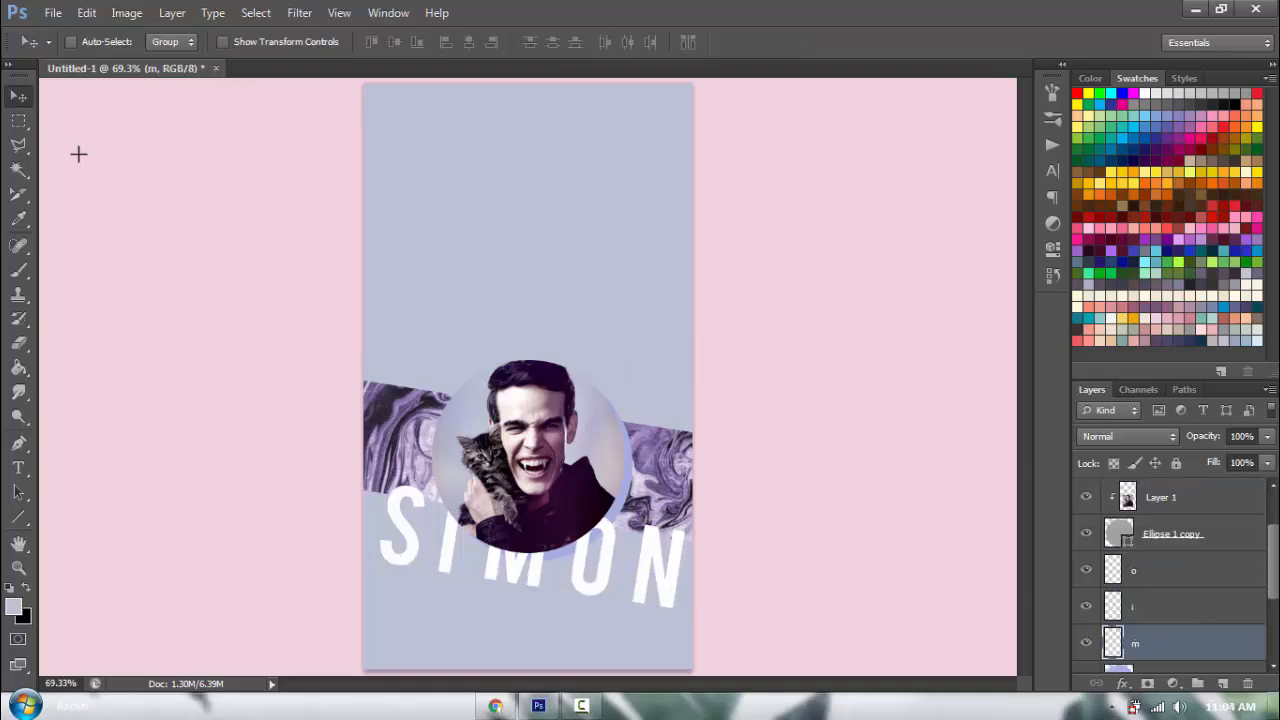
- Recolor the Ellipse 1 circle behind the portrait with a darker periwinkle swatch
scroll(1150, 570, "down", 3)
double_click(1119, 570)
left_click(1113, 140)
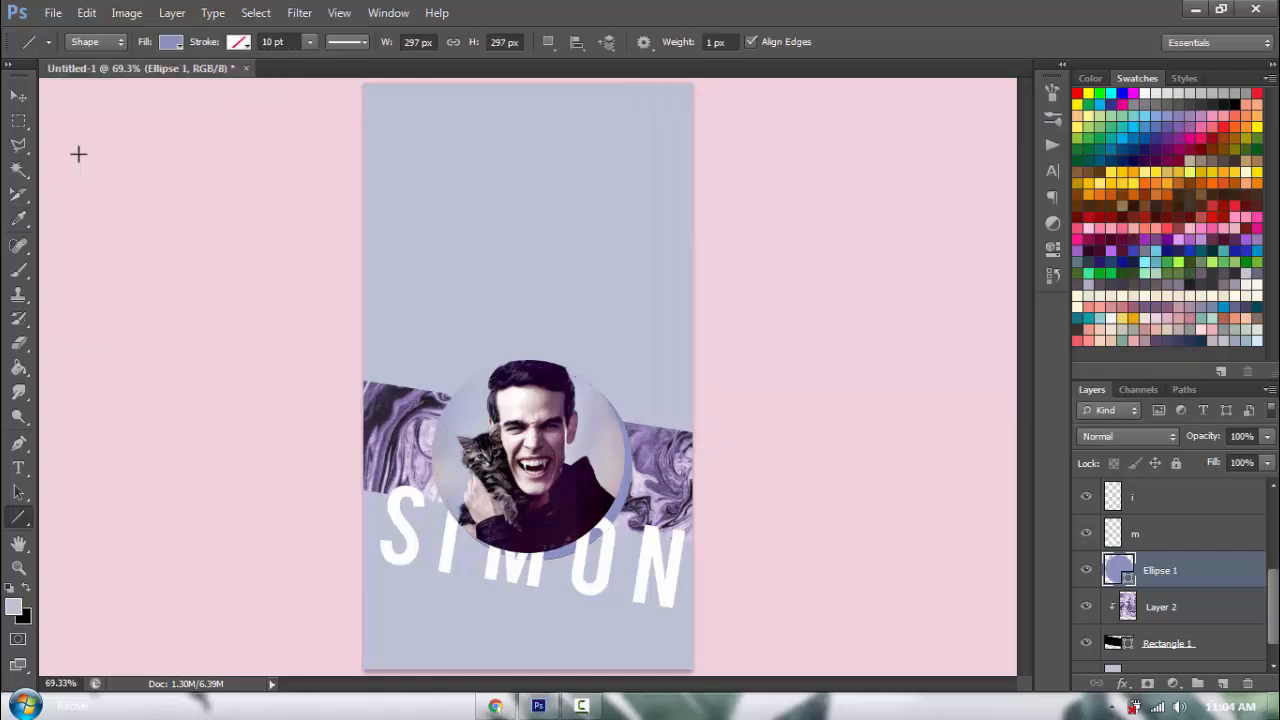
- Add the text "youtube.com/ilalalovepink" above the portrait and reduce its size to about 21 pt
left_click(18, 467)
left_click(446, 307)
type("youtube.com/ilalalalalalala")
key("ctrl+a")
left_click(340, 42)
key("BackSpace")
left_click_drag(314, 42, 296, 42)
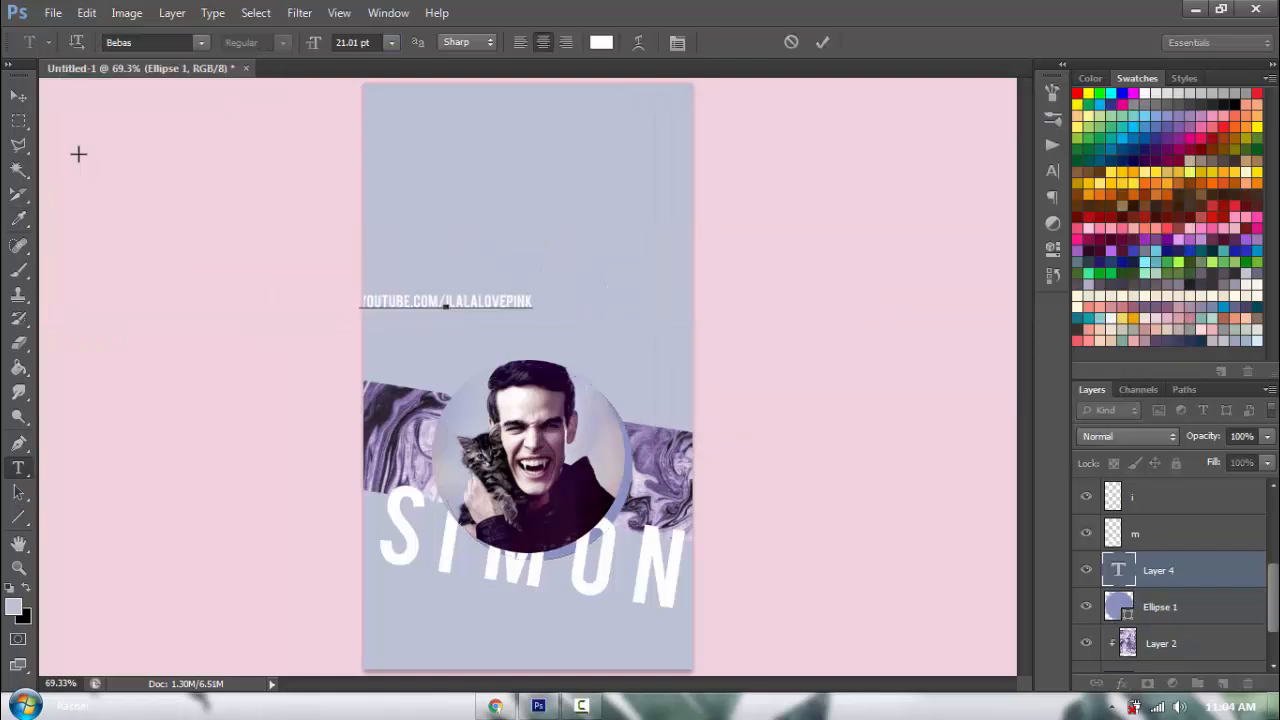
- Format the youtube.com text in Arial, all caps, at about 14 pt
key("ctrl+a")
left_click(148, 42)
type("arial")
left_click(1052, 171)
left_click(897, 226)
left_click(18, 96)
- Rotate the youtube.com text to match the marble band's slant and place it along the band's upper edge, left of the portrait
key("ctrl+t")
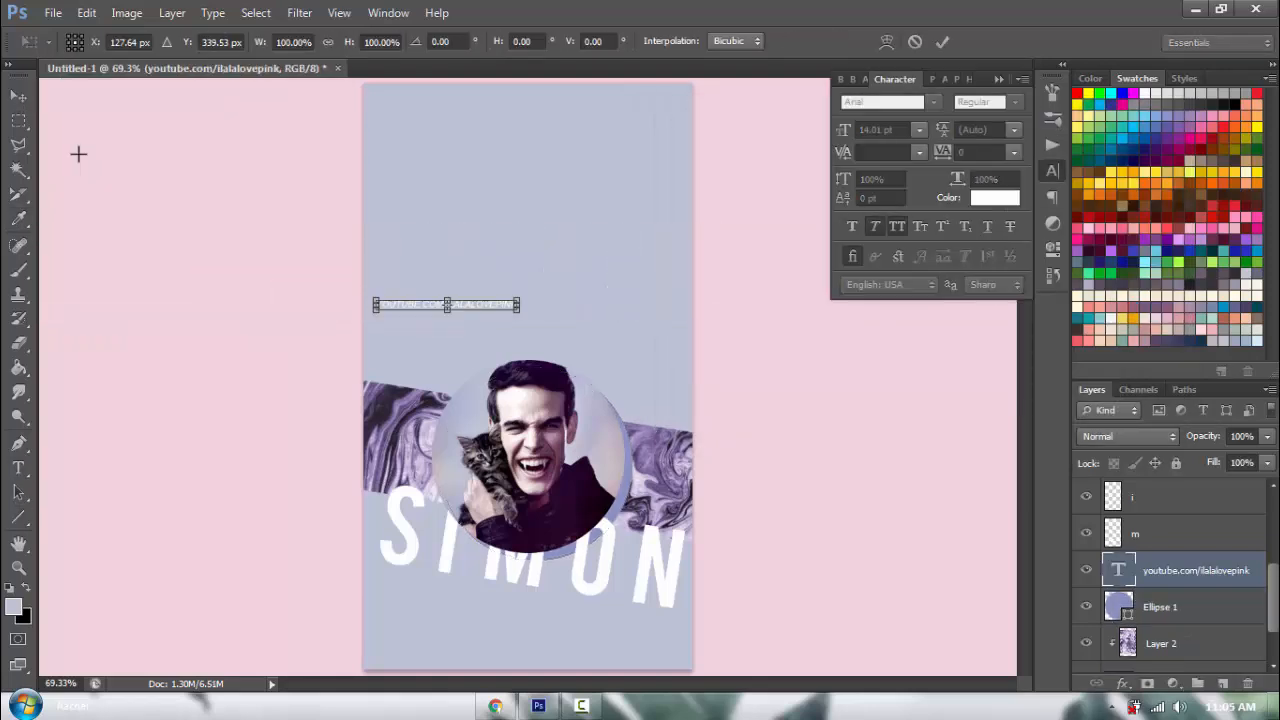
left_click_drag(422, 42, 431, 42)
left_click_drag(415, 305, 404, 383)
key("Return")
left_click(1052, 171)
- Reduce the youtube.com text to about 9 pt and align it along the marble band's upper edge, clear of the portrait circle
scroll(512, 368, "up", 10)
left_click(18, 492)
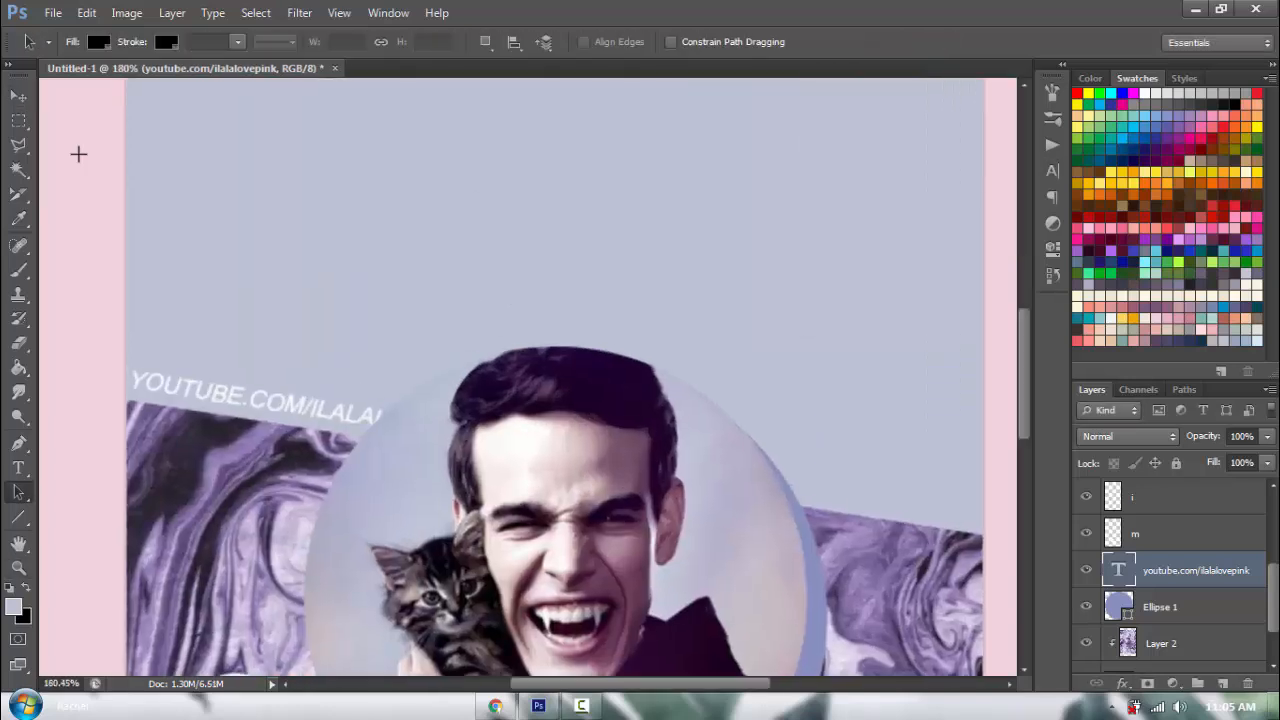
left_click(18, 467)
left_click(310, 408)
key("ctrl+a")
left_click_drag(314, 42, 309, 42)
left_click_drag(230, 470, 259, 476)
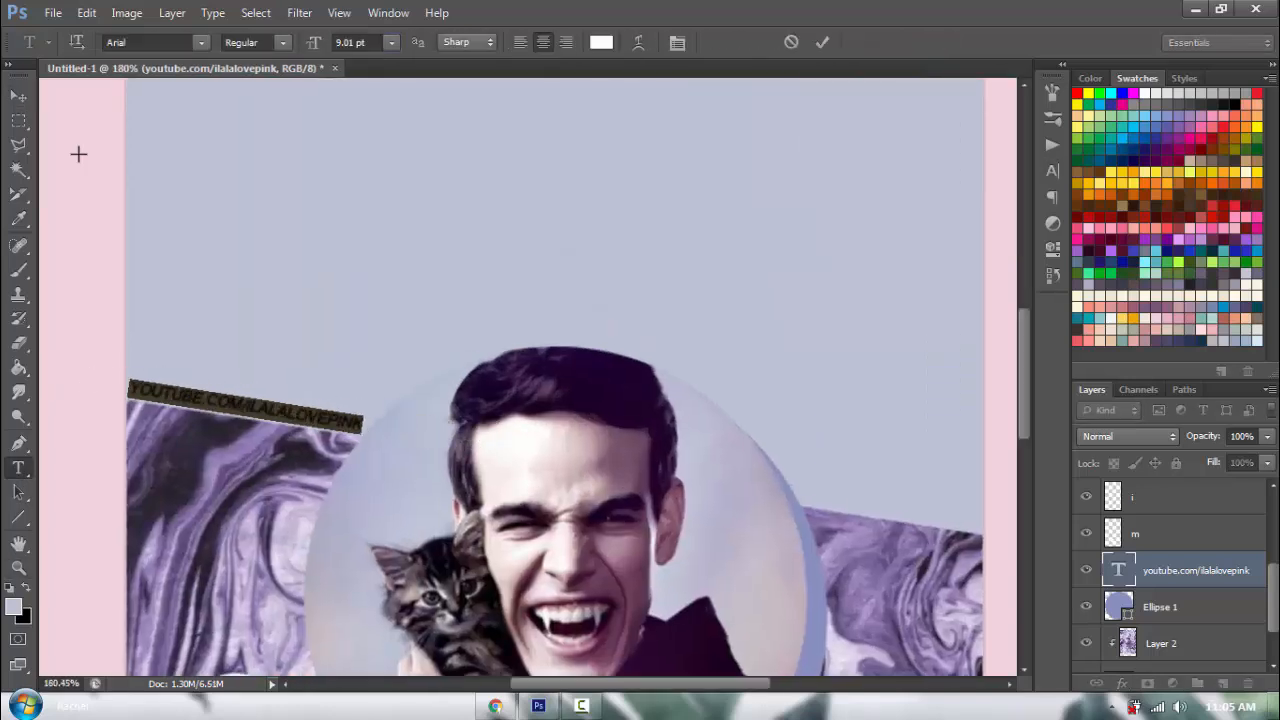
left_click(18, 96)
left_click(18, 568)
left_click(562, 42)
- Open the recently used pastel coloring PSD and copy its pastel monster group into the lockscreen document
left_click(53, 13)
mouse_move(86, 129)
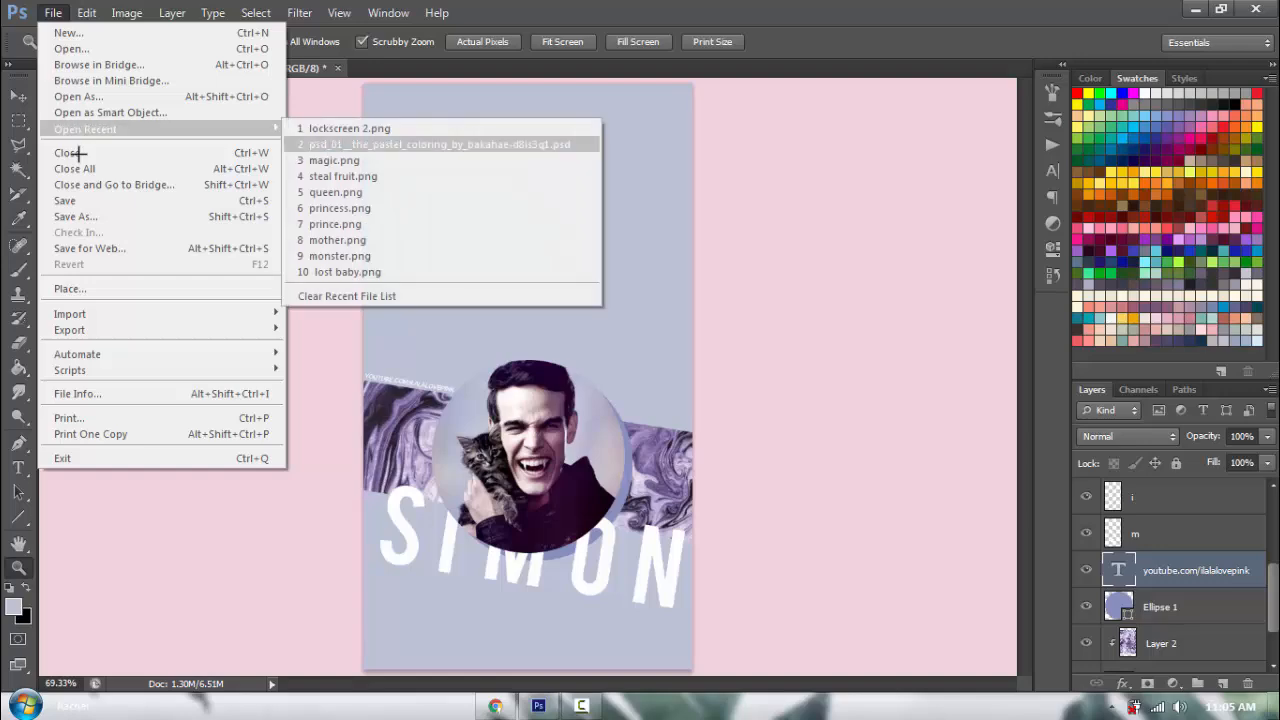
key("Return")
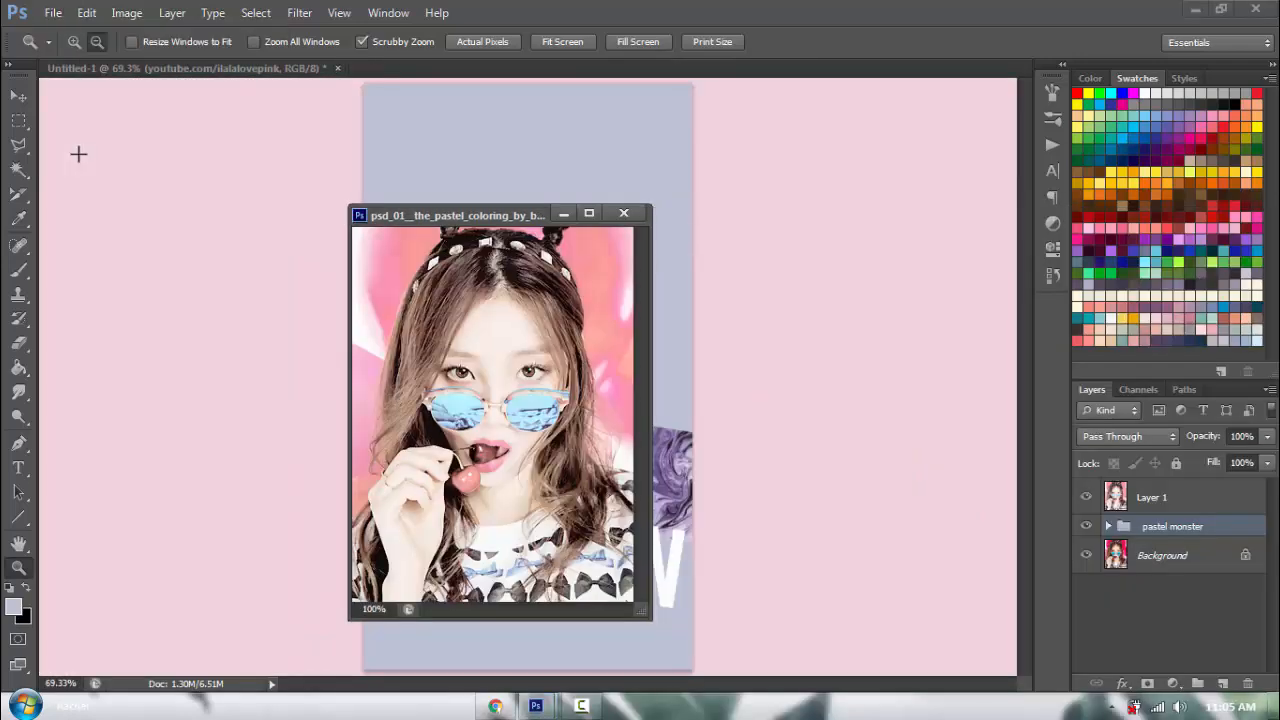
left_click_drag(1172, 492, 900, 450)
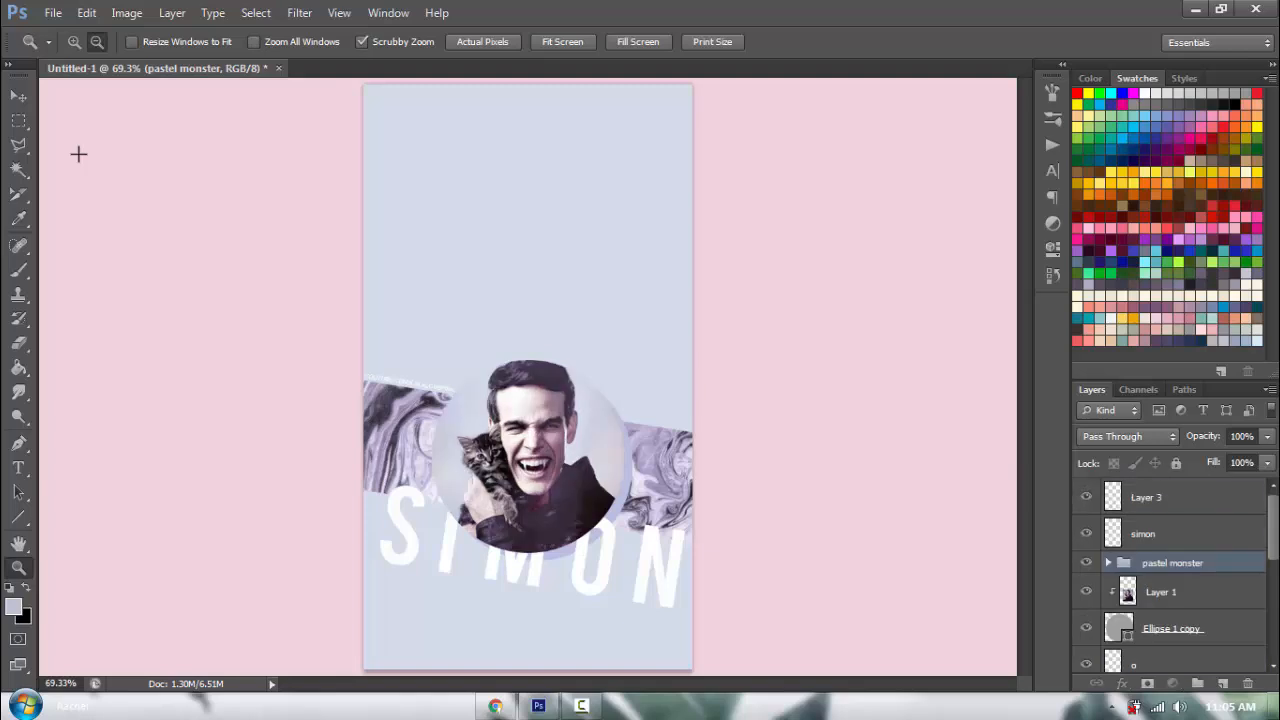
- Move the pastel monster group above all other layers and adjust the hue and saturation of the marble texture on Layer 2
key("ctrl+u")
key("Return")
scroll(1172, 590, "up", 5)
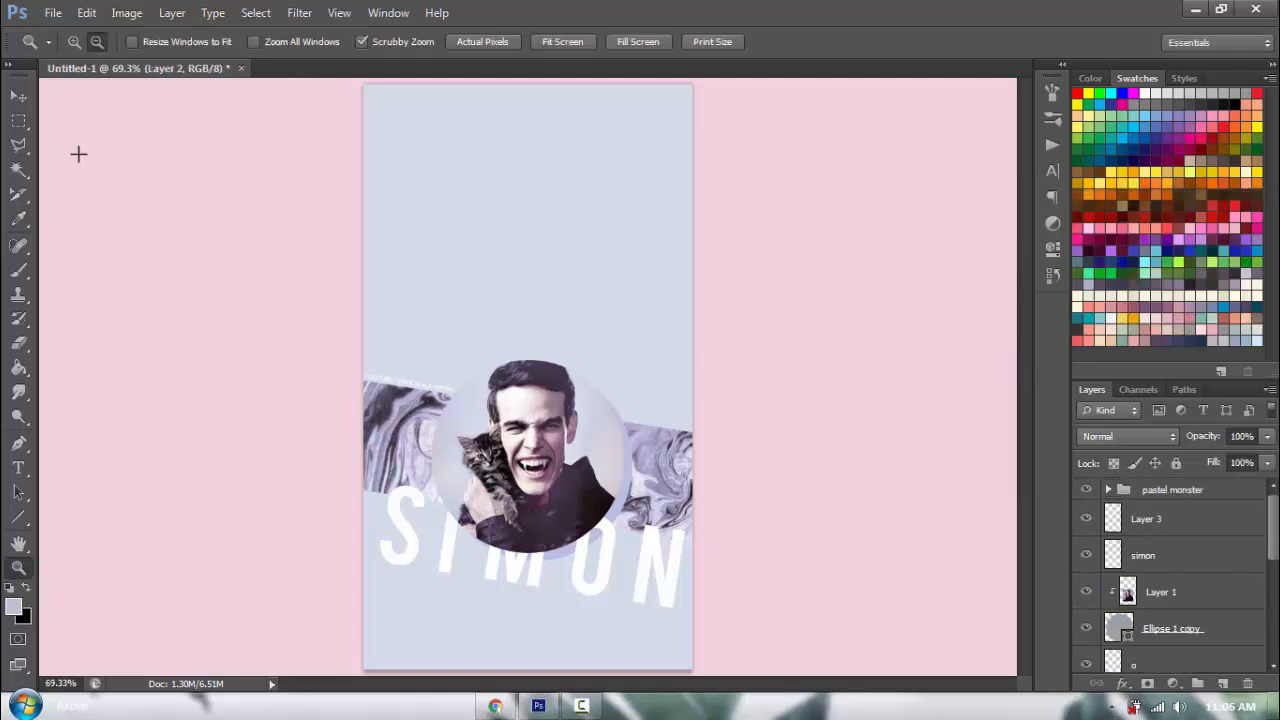
- Lower the pastel monster group's opacity to 60%
left_click(1172, 490)
left_click(1267, 437)
left_click_drag(1267, 458, 1228, 458)
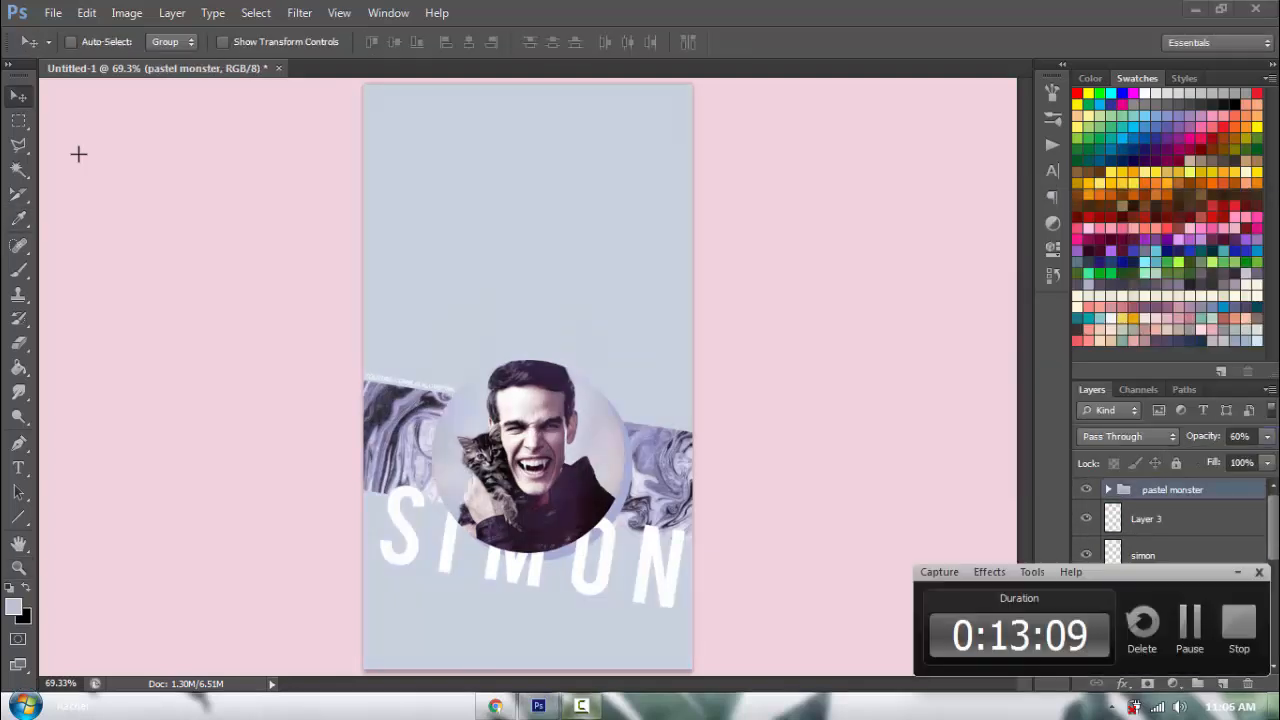